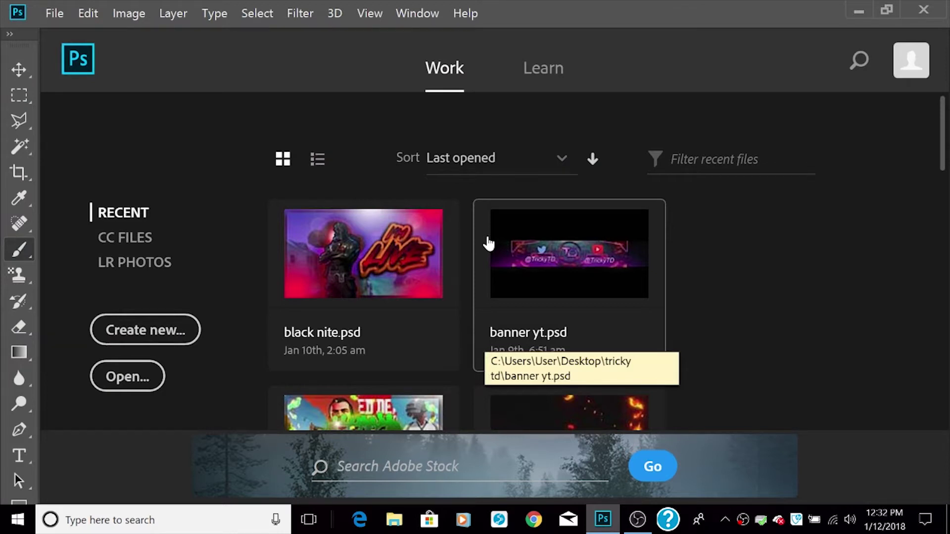
Step: Start a new document and set its size to 1920 pixels wide by 1080 pixels high
{"action": "left_click", "coordinate": [50, 12]}
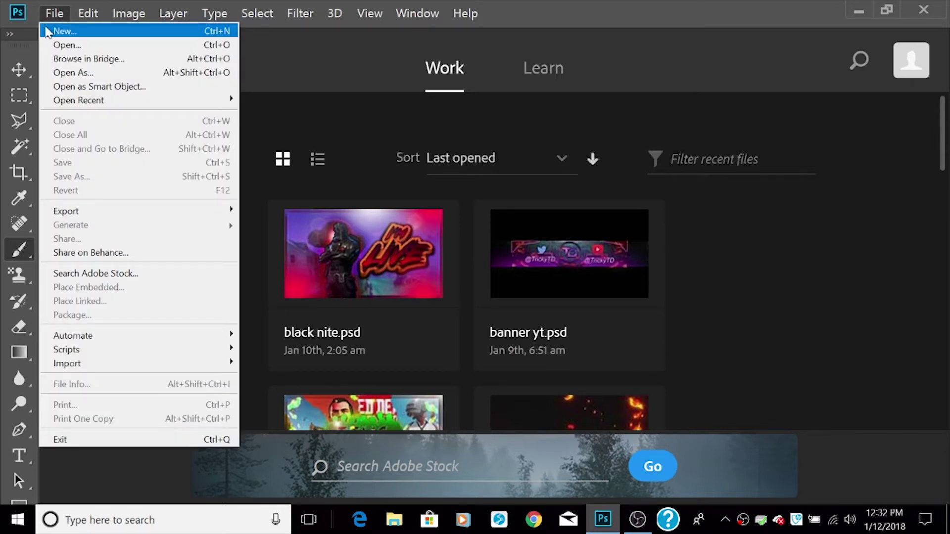
{"action": "left_click", "coordinate": [60, 31]}
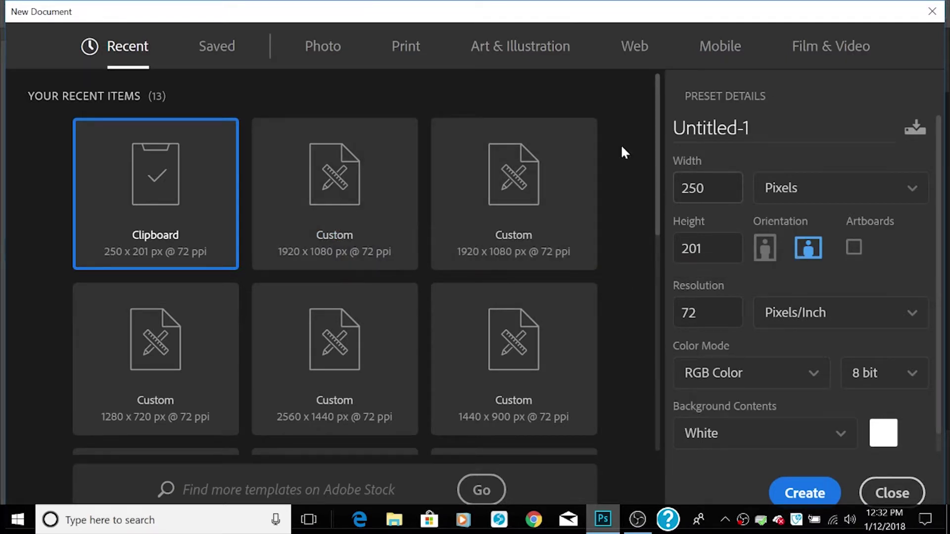
{"action": "scroll", "coordinate": [291, 360], "scroll_direction": "down", "scroll_amount": 5}
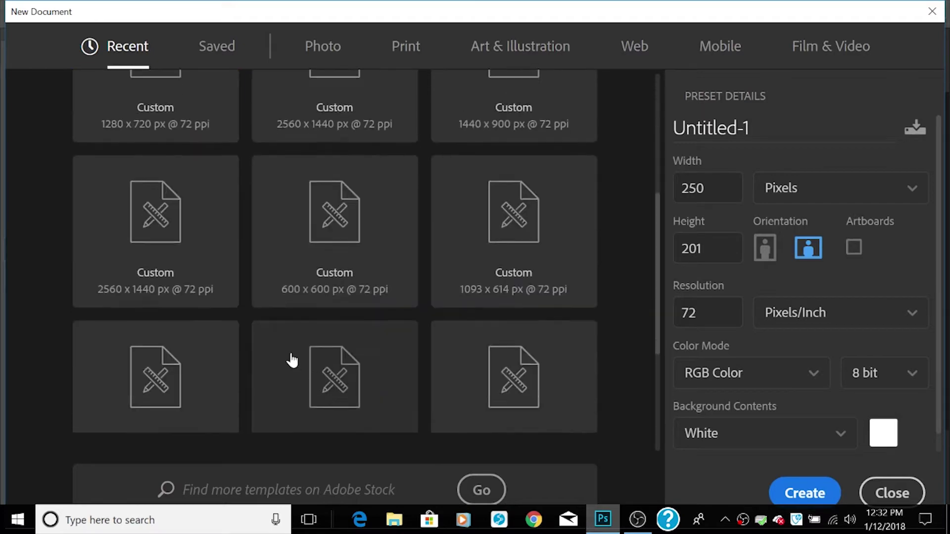
{"action": "scroll", "coordinate": [292, 360], "scroll_direction": "down", "scroll_amount": 3}
{"action": "scroll", "coordinate": [445, 232], "scroll_direction": "up", "scroll_amount": 10}
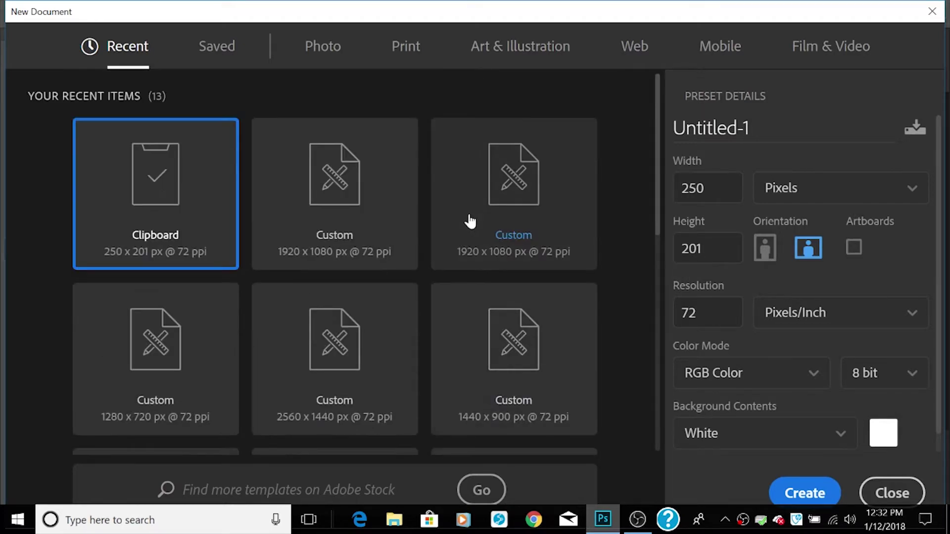
{"action": "scroll", "coordinate": [331, 208], "scroll_direction": "down", "scroll_amount": 10}
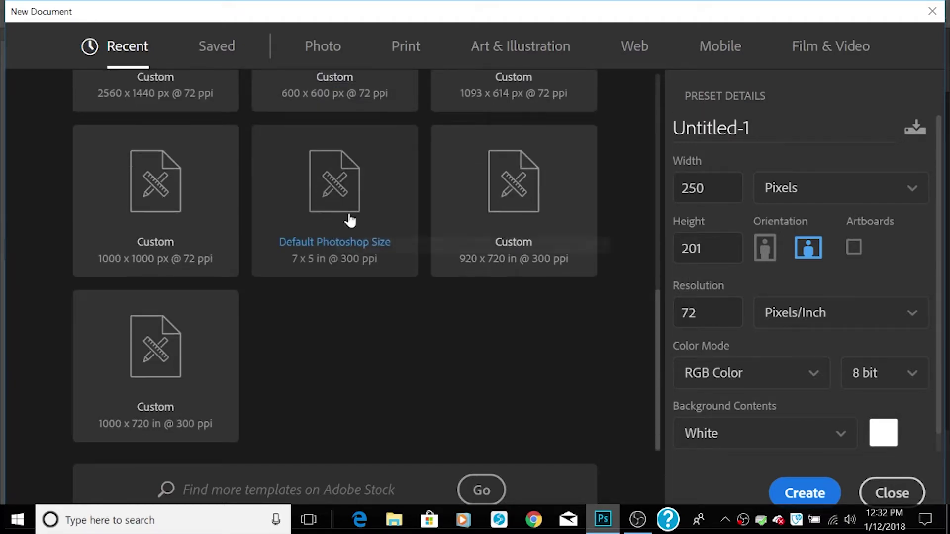
{"action": "scroll", "coordinate": [509, 244], "scroll_direction": "up", "scroll_amount": 10}
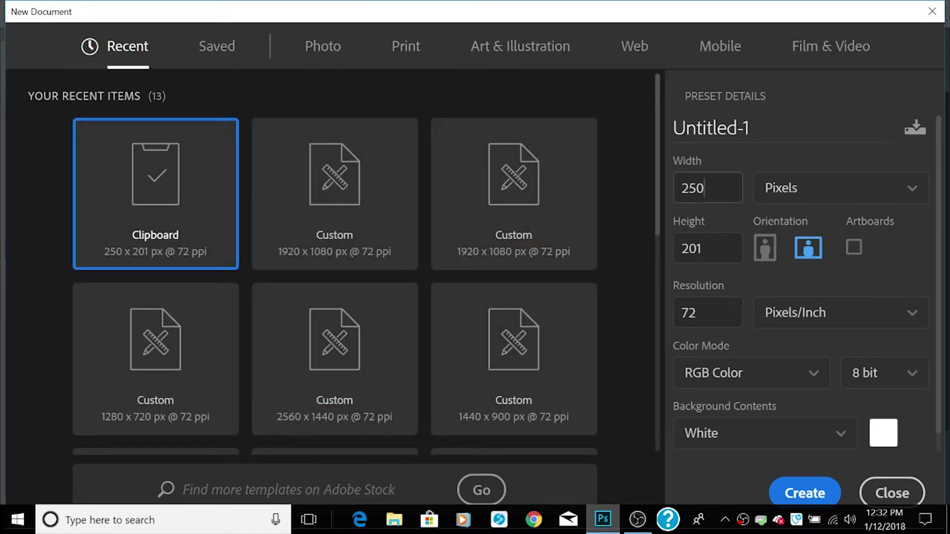
{"action": "key", "text": "Tab"}
{"action": "type", "text": "192"}
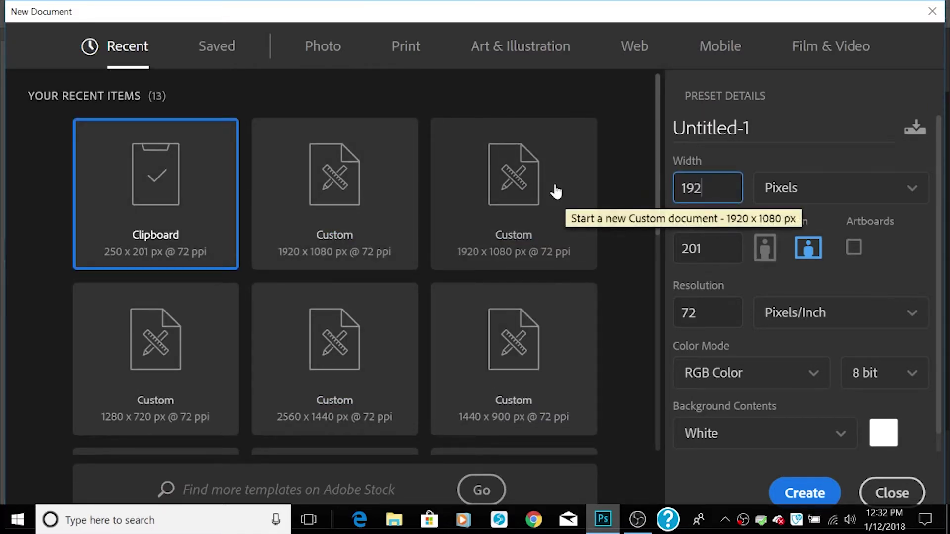
{"action": "type", "text": "0"}
{"action": "left_click", "coordinate": [711, 257]}
{"action": "type", "text": "1080"}
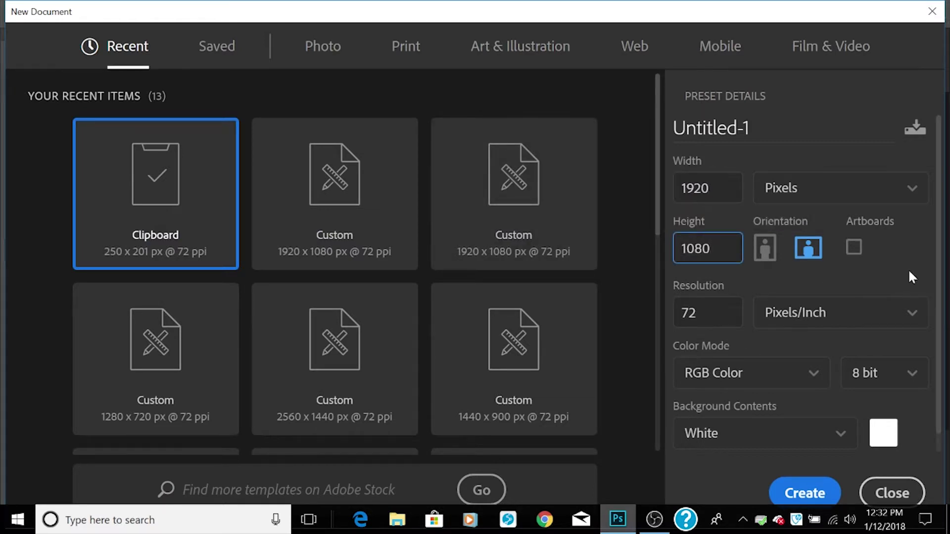
{"action": "left_click", "coordinate": [840, 200]}
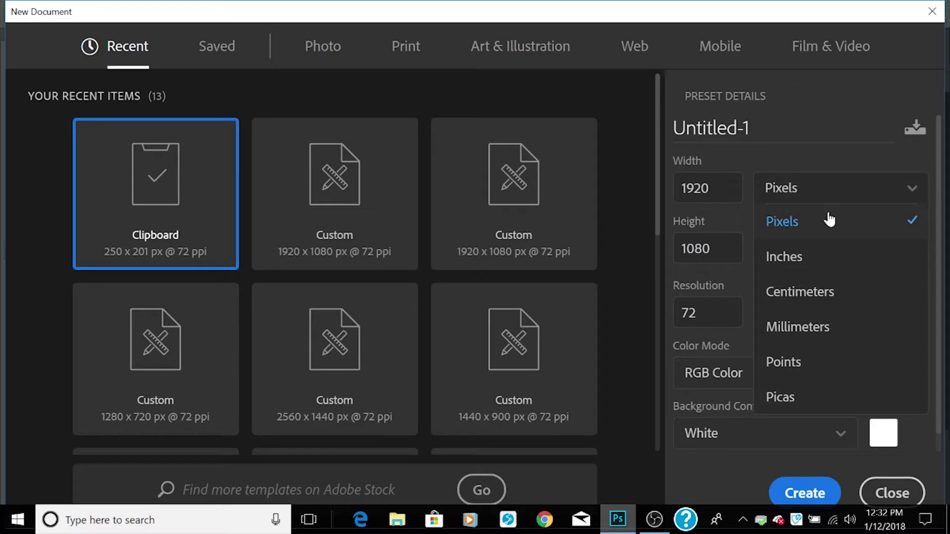
{"action": "left_click", "coordinate": [829, 220]}
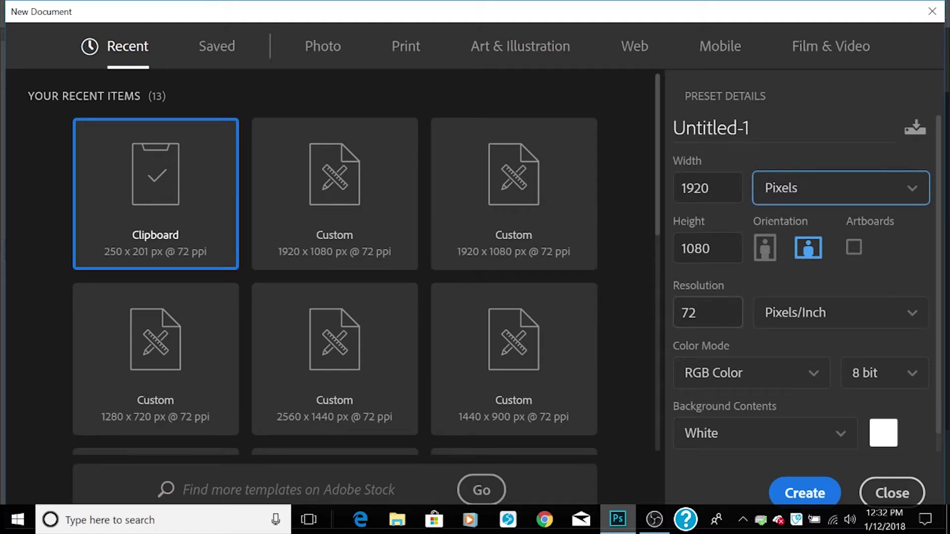
Step: Choose White as the background contents and create the document
{"action": "scroll", "coordinate": [812, 369], "scroll_direction": "down", "scroll_amount": 1}
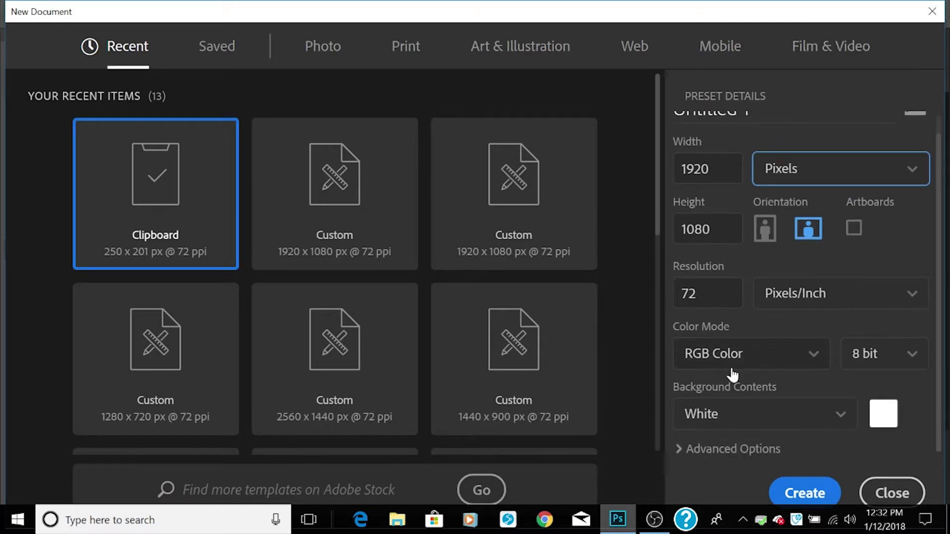
{"action": "left_click", "coordinate": [796, 417]}
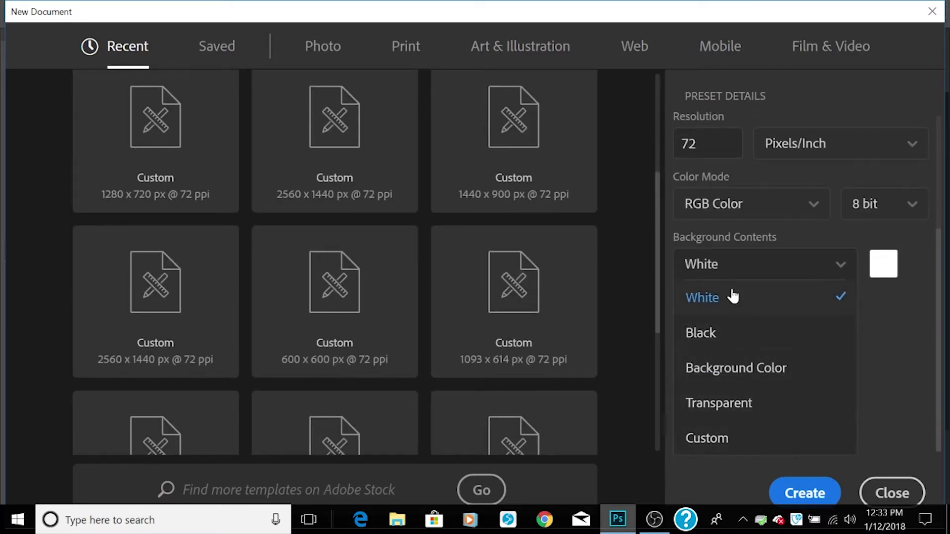
{"action": "left_click", "coordinate": [731, 300]}
{"action": "left_click", "coordinate": [806, 493]}
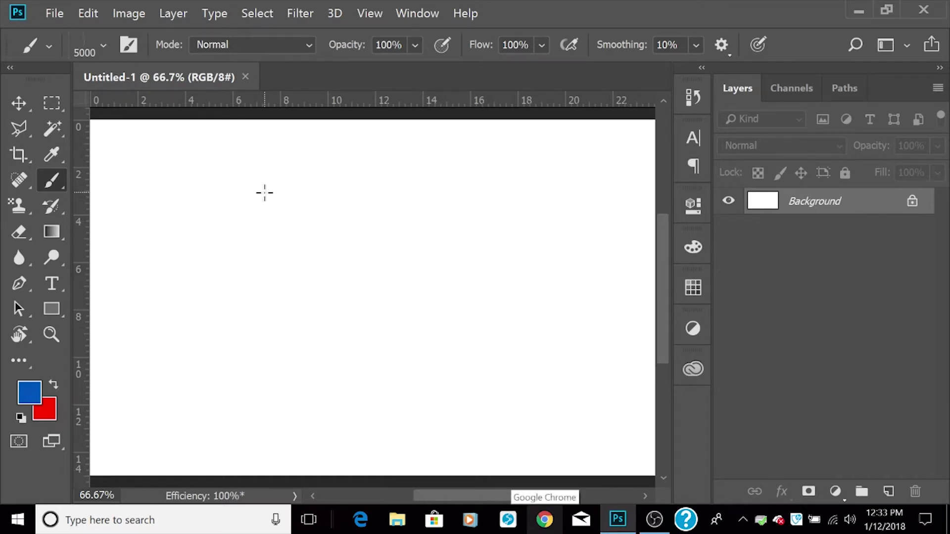
Step: Unlock the Background layer and rename it as "background"
{"action": "key", "text": "space"}
{"action": "left_click_drag", "start_coordinate": [267, 187], "coordinate": [233, 206]}
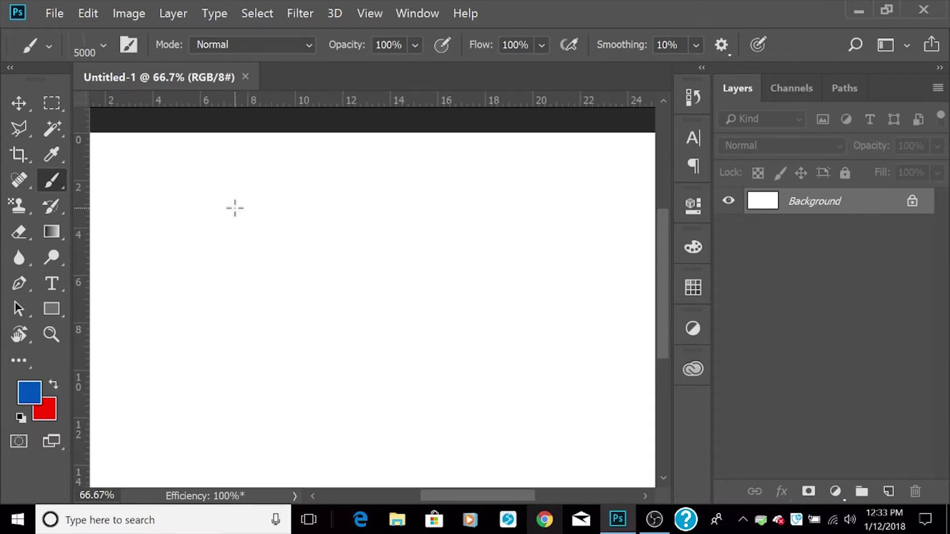
{"action": "key", "text": "ctrl+0"}
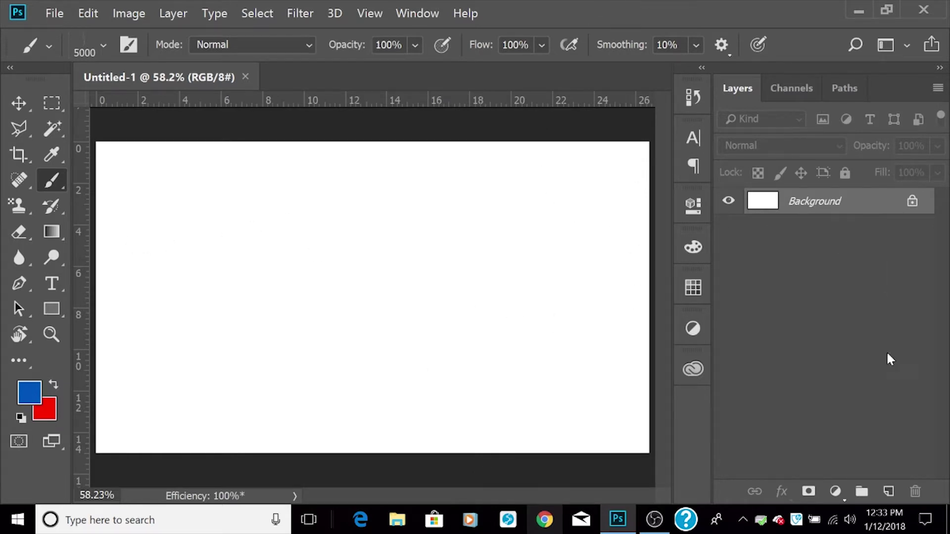
{"action": "left_click", "coordinate": [912, 203]}
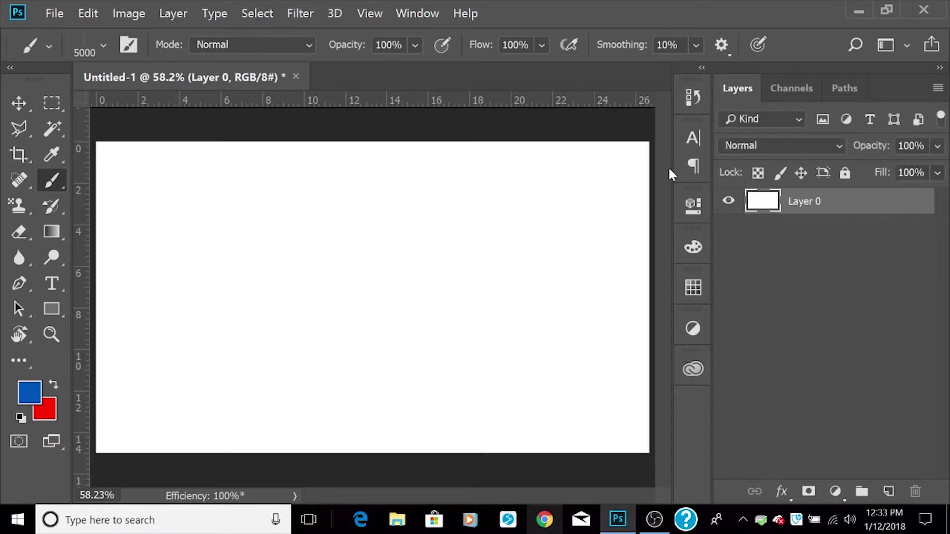
{"action": "double_click", "coordinate": [792, 203]}
{"action": "key", "text": "BackSpace"}
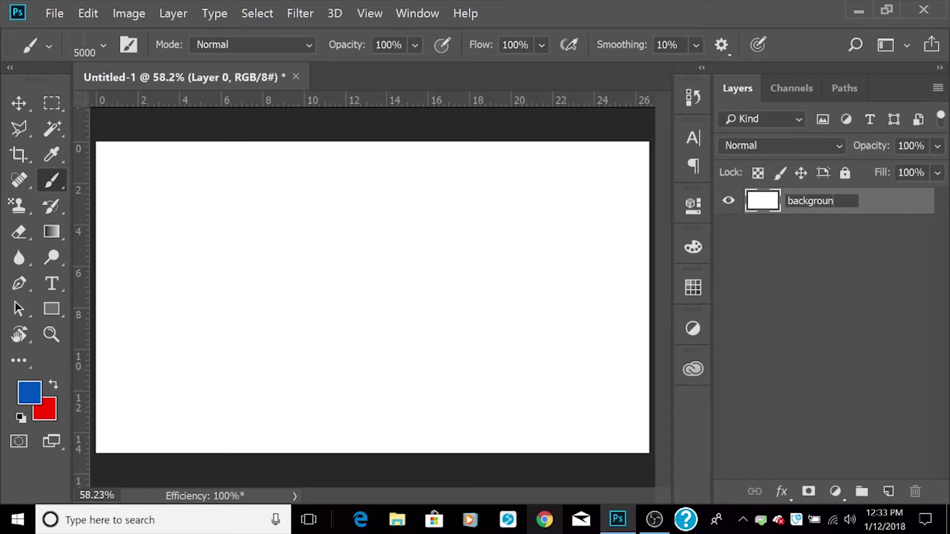
{"action": "key", "text": "Return"}
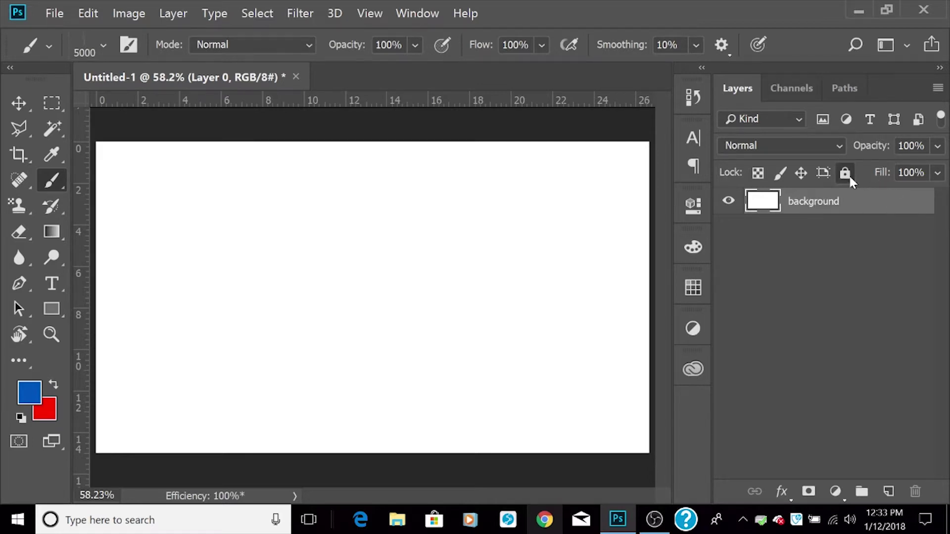
Step: Lock all properties of the "background" layer and try to paint on it with the Brush tool
{"action": "left_click", "coordinate": [845, 173]}
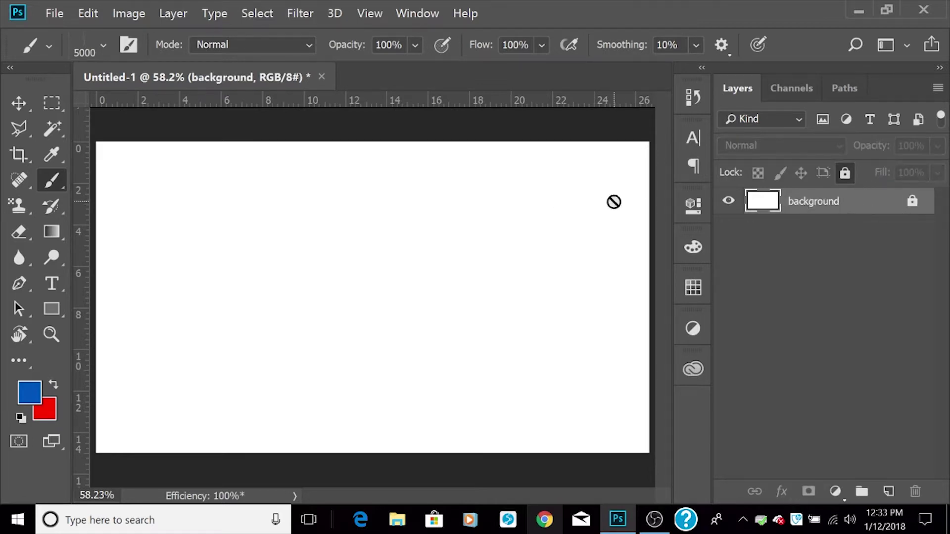
{"action": "left_click", "coordinate": [204, 211]}
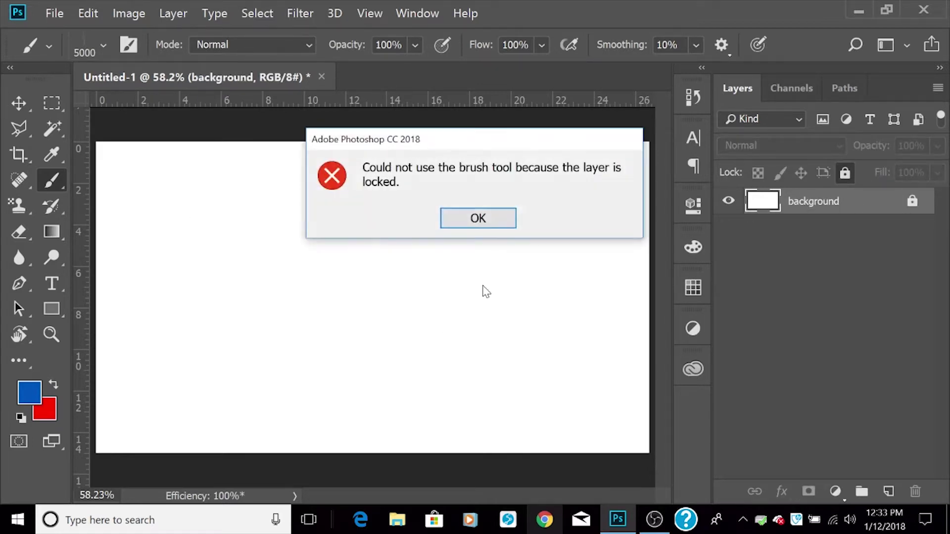
{"action": "left_click", "coordinate": [476, 216]}
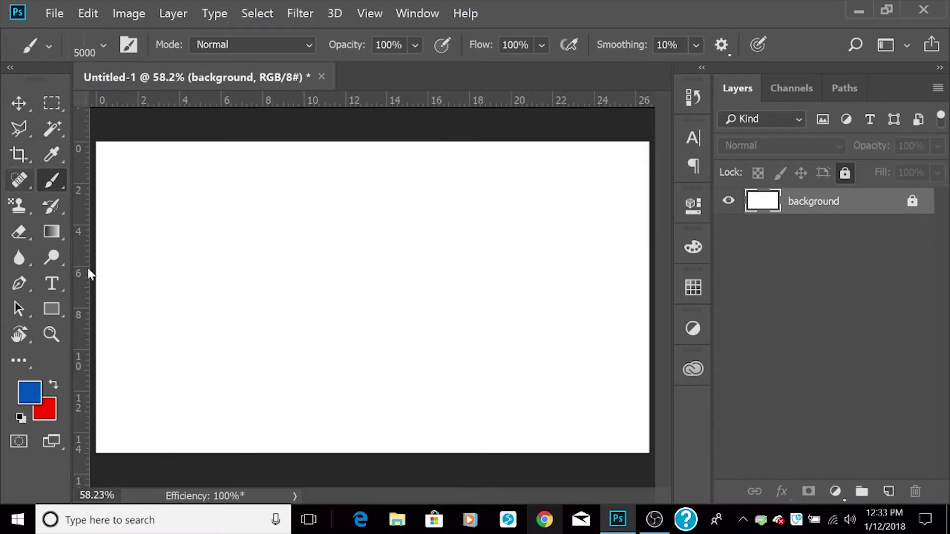
Step: Try the Gradient tool on the locked "background" layer and unlock the layer again
{"action": "left_click", "coordinate": [53, 230]}
{"action": "left_click", "coordinate": [395, 297]}
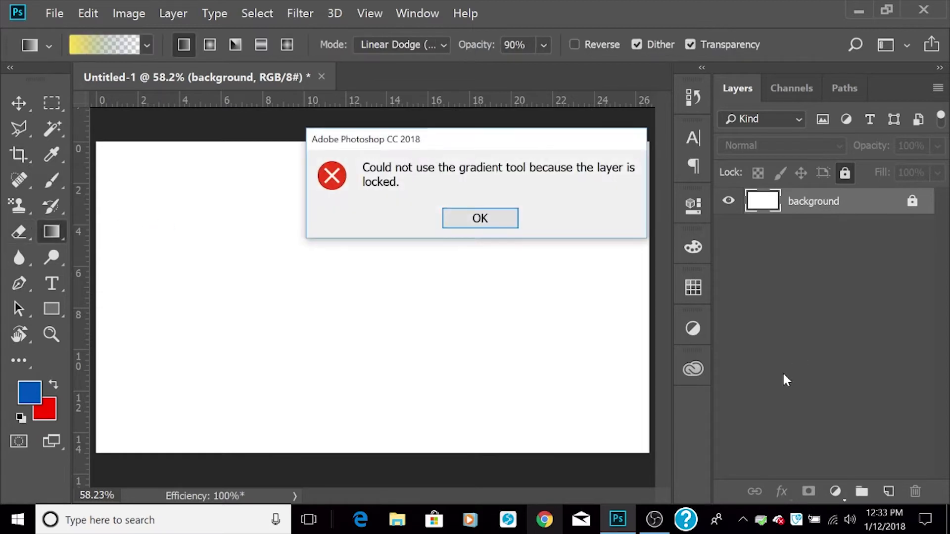
{"action": "left_click", "coordinate": [483, 219]}
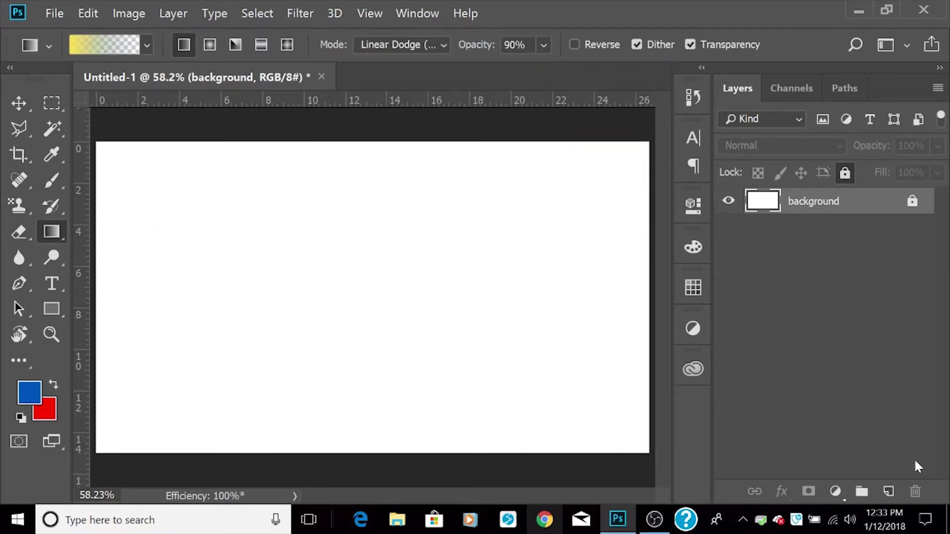
{"action": "left_click", "coordinate": [912, 200]}
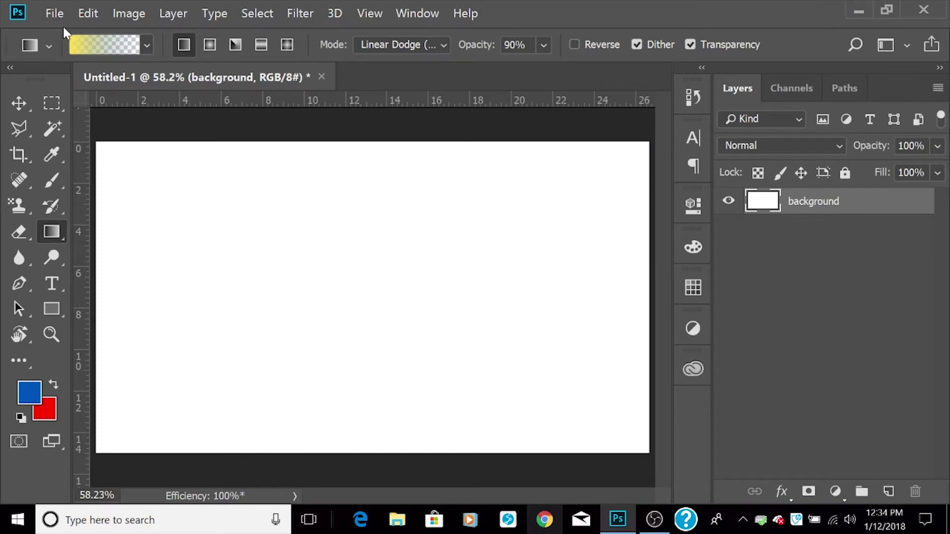
{"action": "left_click", "coordinate": [58, 11]}
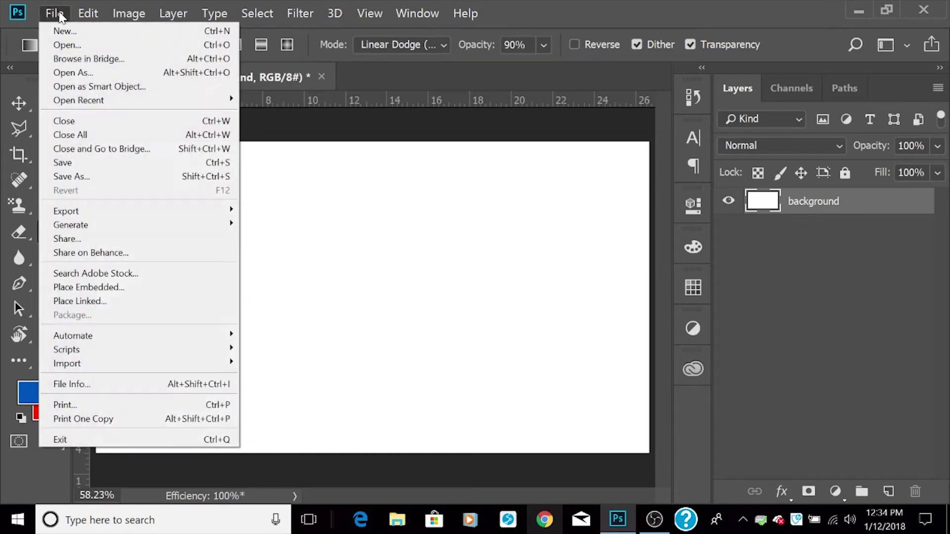
{"action": "left_click", "coordinate": [104, 46]}
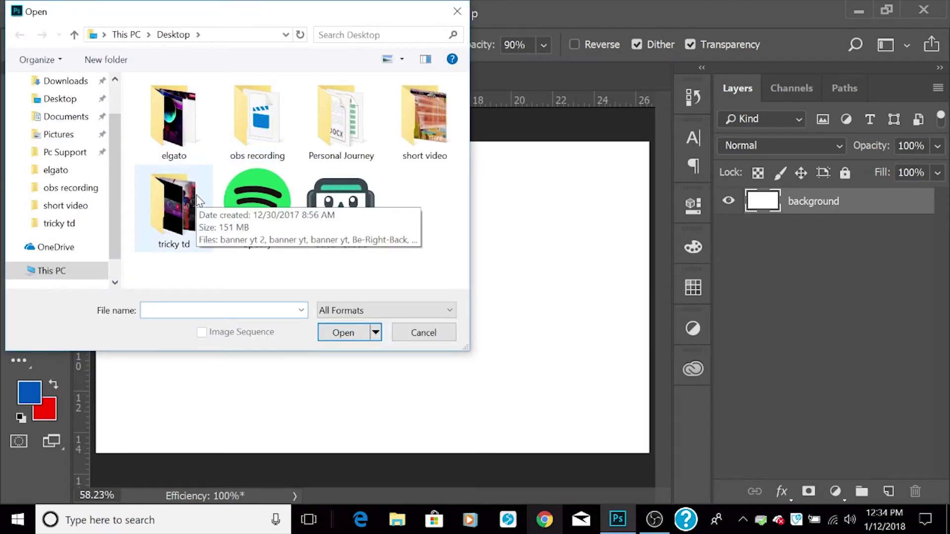
{"action": "double_click", "coordinate": [173, 208]}
{"action": "scroll", "coordinate": [348, 156], "scroll_direction": "down", "scroll_amount": 5}
{"action": "scroll", "coordinate": [349, 159], "scroll_direction": "up", "scroll_amount": 1}
{"action": "scroll", "coordinate": [349, 161], "scroll_direction": "down", "scroll_amount": 6}
{"action": "scroll", "coordinate": [349, 163], "scroll_direction": "up", "scroll_amount": 3}
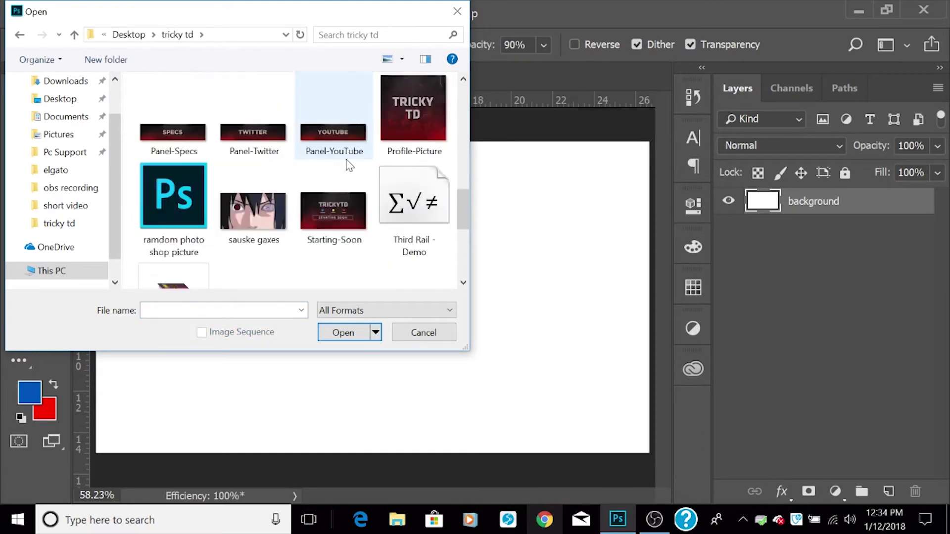
{"action": "left_click", "coordinate": [435, 331]}
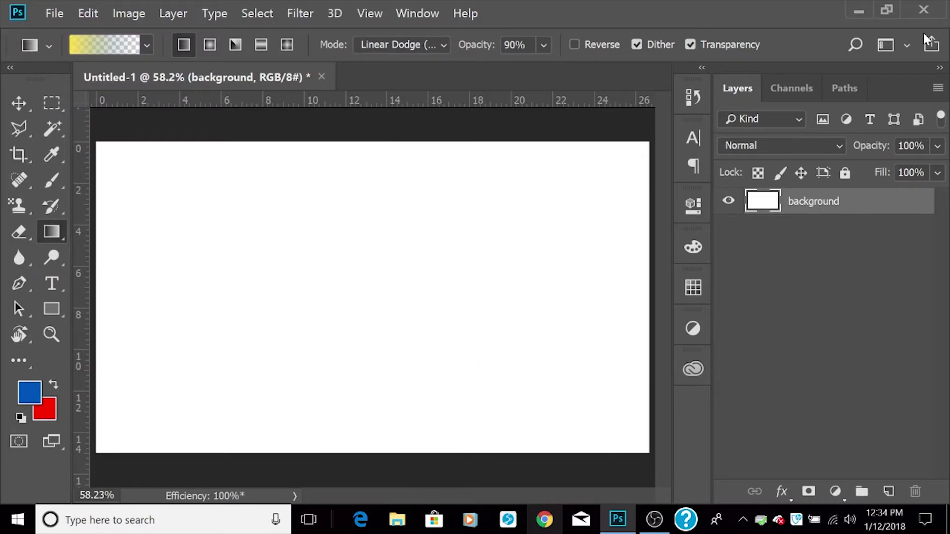
Step: Switch to Chrome and search Google Images for "fortnite background"
{"action": "left_click", "coordinate": [859, 10]}
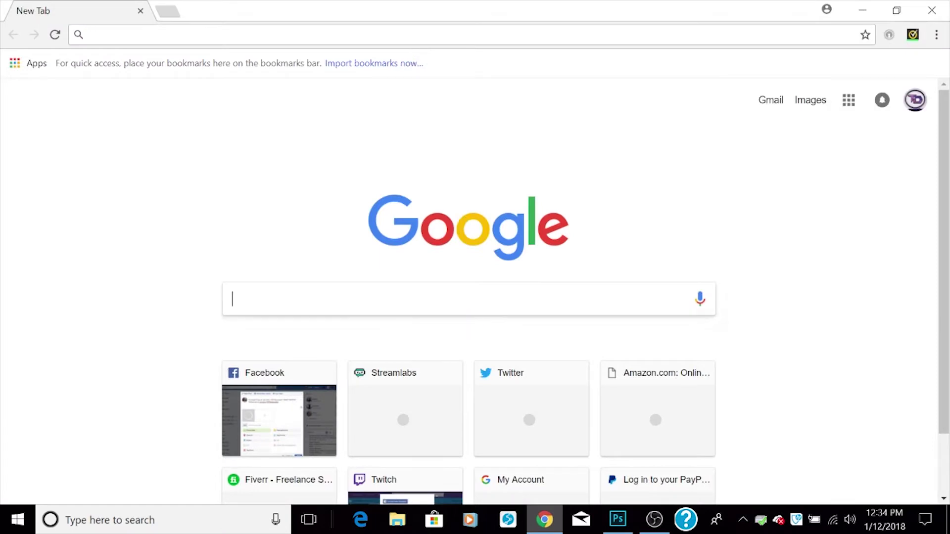
{"action": "type", "text": "of"}
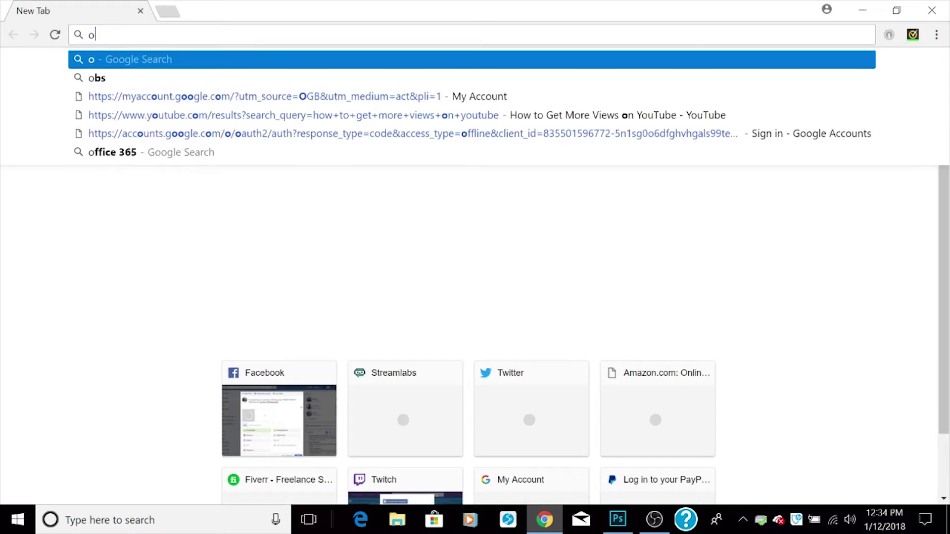
{"action": "key", "text": "BackSpace"}
{"action": "key", "text": "BackSpace"}
{"action": "type", "text": "fortnite background"}
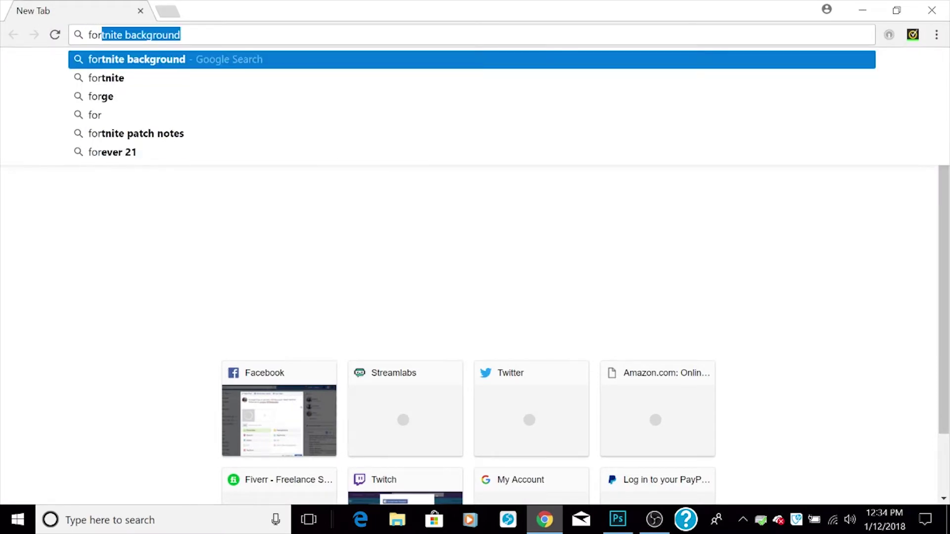
{"action": "key", "text": "Return"}
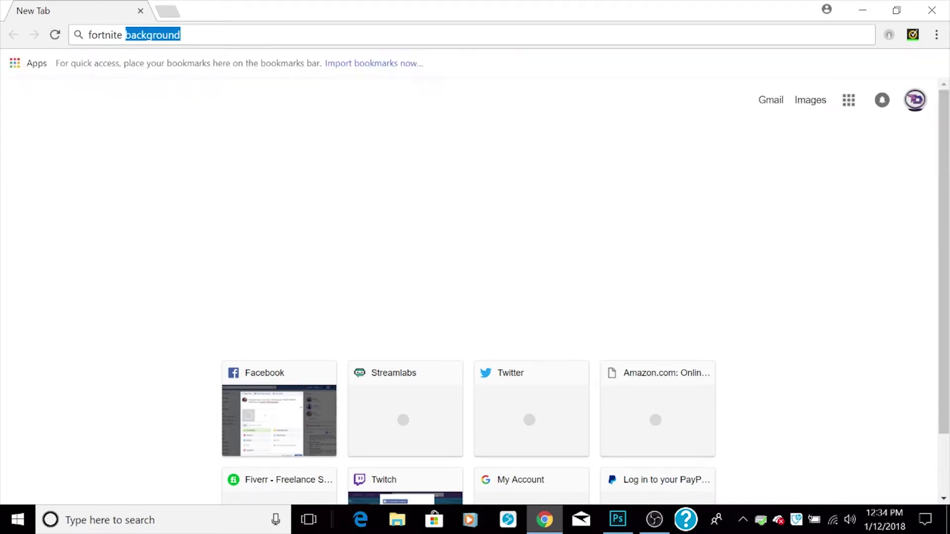
{"action": "left_click", "coordinate": [184, 122]}
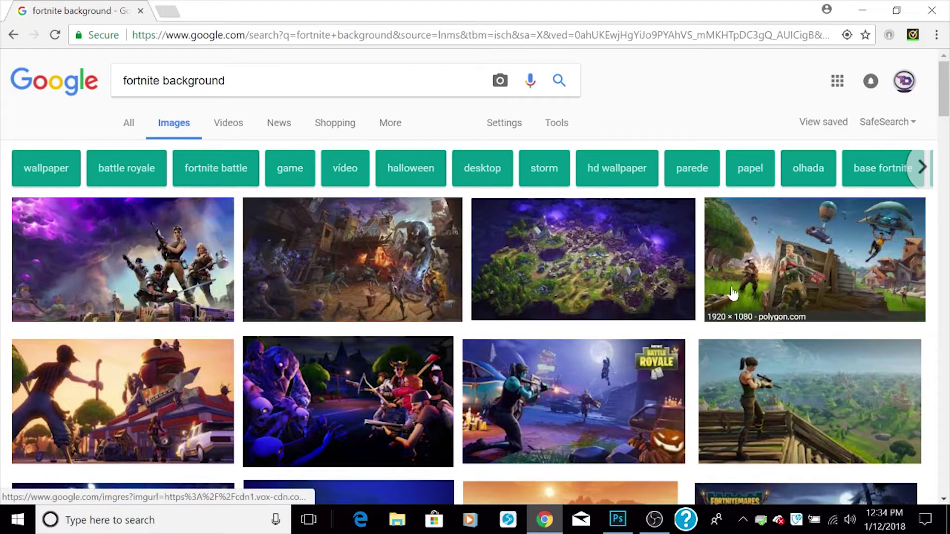
Step: Copy the 1920 × 1080 Polygon Fortnite image from the Google results and paste it into the Photoshop document
{"action": "left_click", "coordinate": [783, 266]}
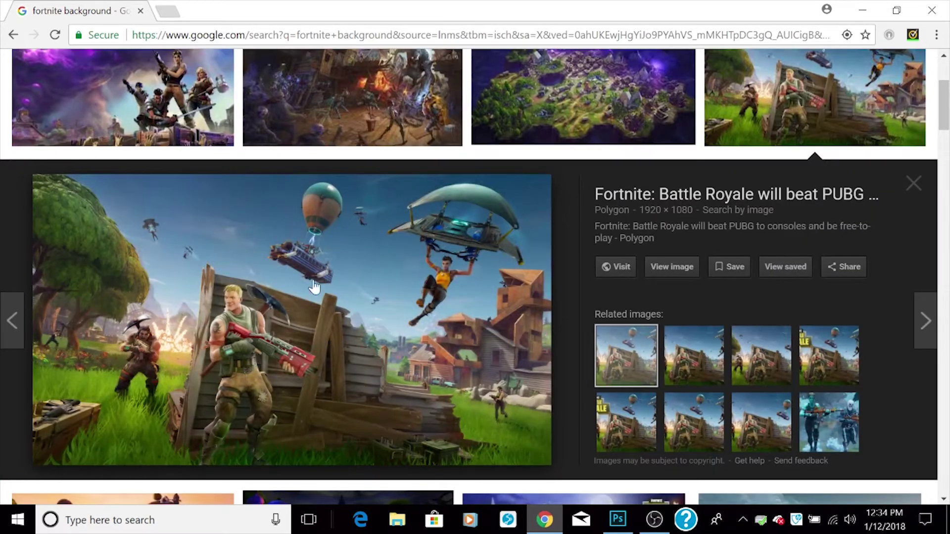
{"action": "right_click", "coordinate": [293, 265]}
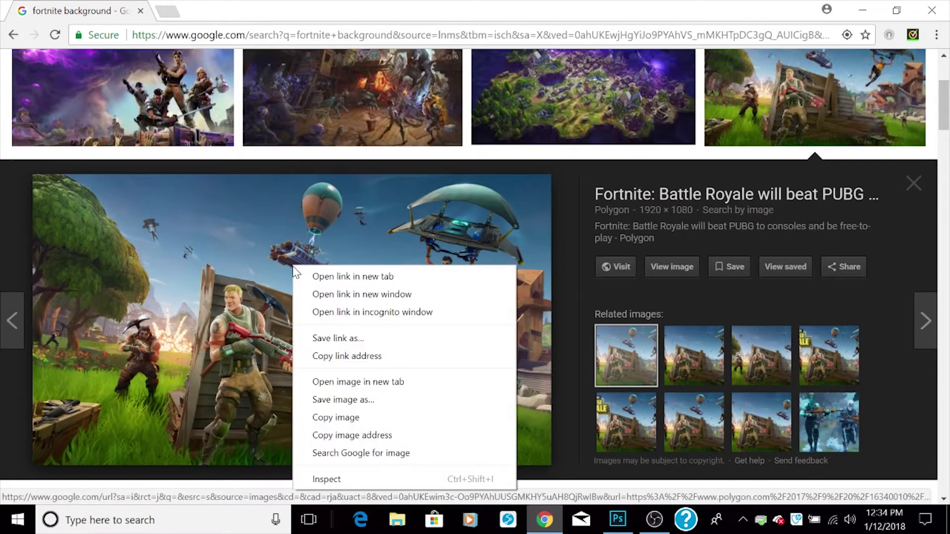
{"action": "left_click", "coordinate": [336, 418]}
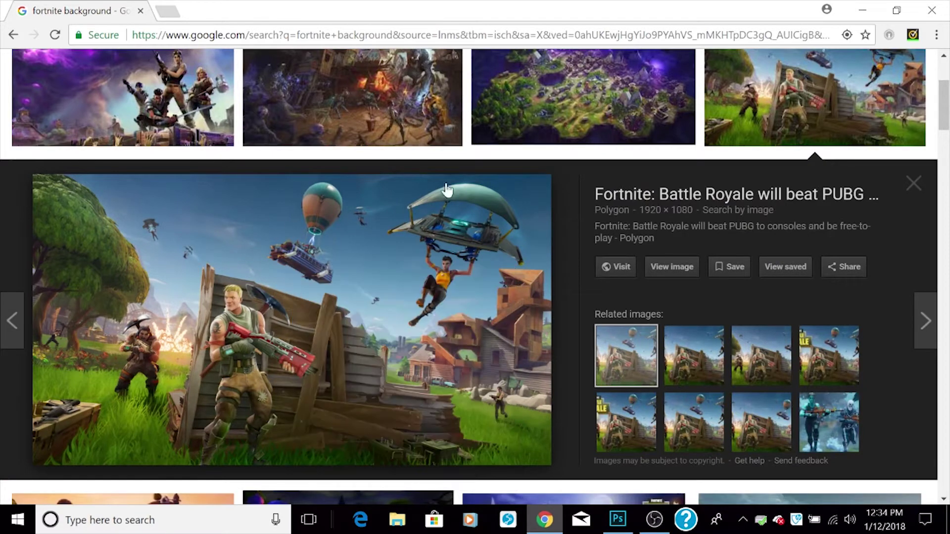
{"action": "left_click", "coordinate": [617, 519]}
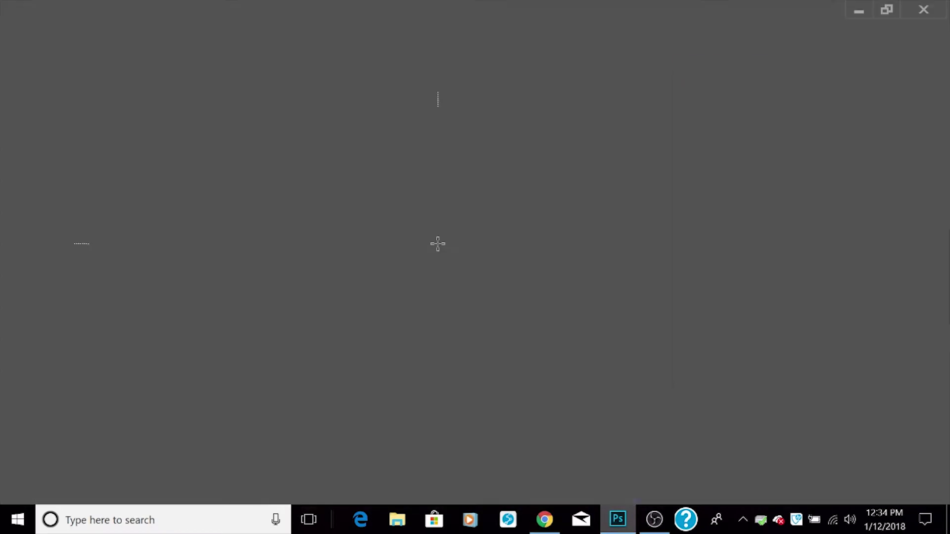
{"action": "key", "text": "ctrl+v"}
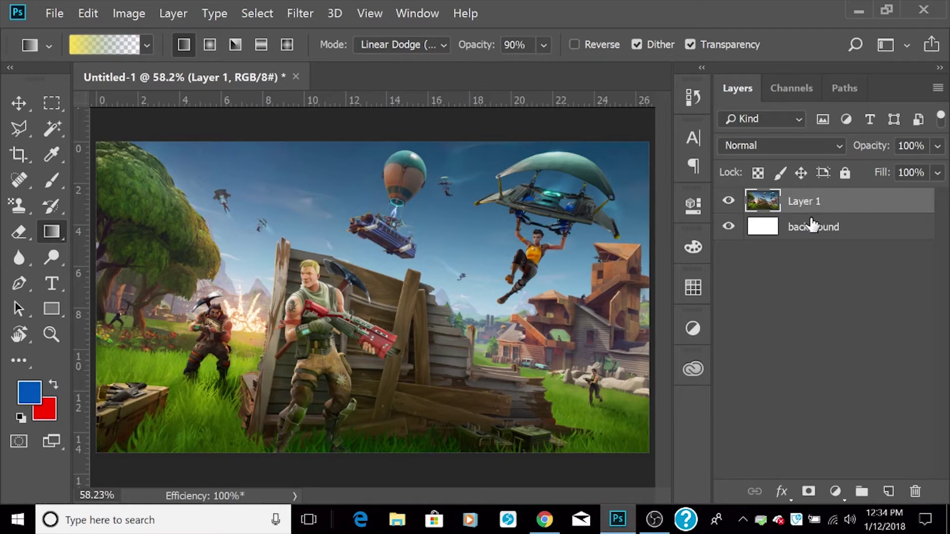
Step: Delete the white "background" layer and rename the pasted image layer as "background"
{"action": "left_click_drag", "start_coordinate": [812, 229], "coordinate": [914, 491]}
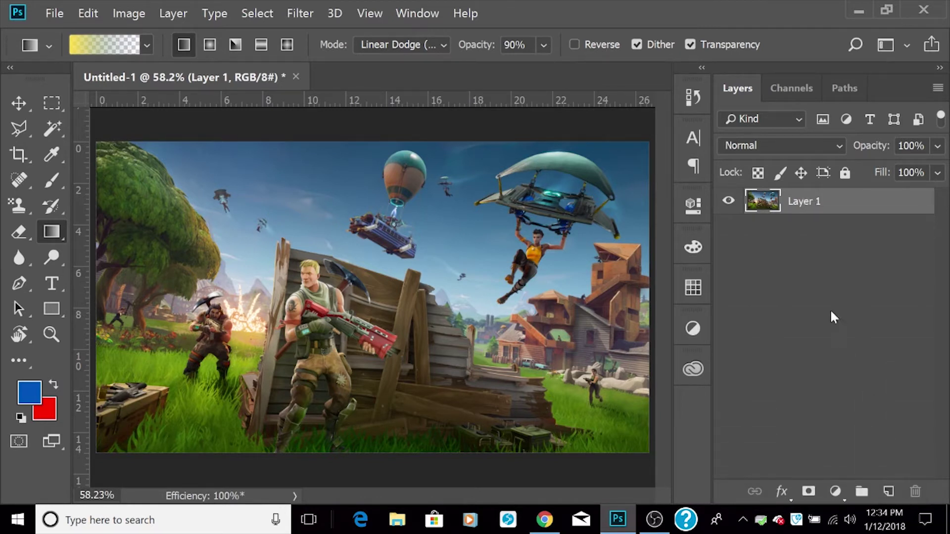
{"action": "double_click", "coordinate": [814, 201]}
{"action": "key", "text": "BackSpace"}
{"action": "type", "text": "backgrou"}
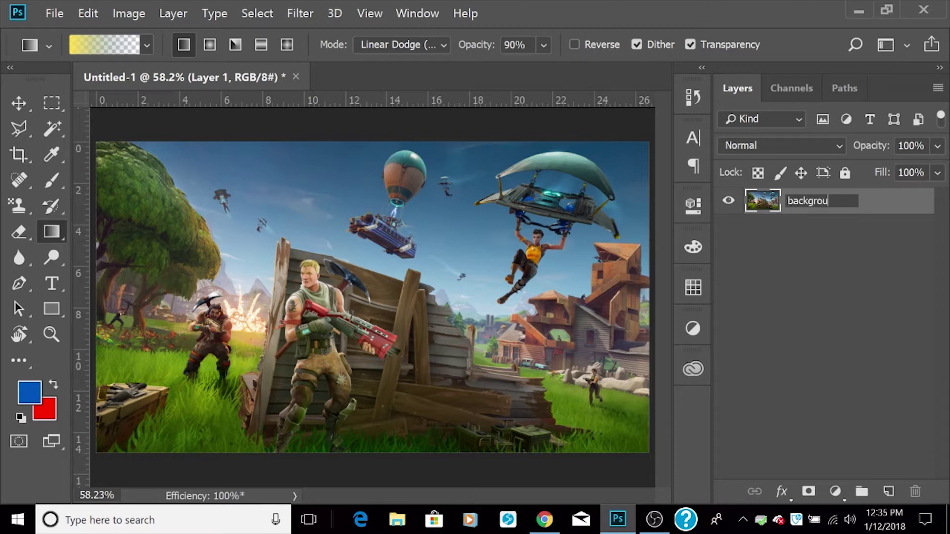
{"action": "type", "text": "nd"}
{"action": "key", "text": "Return"}
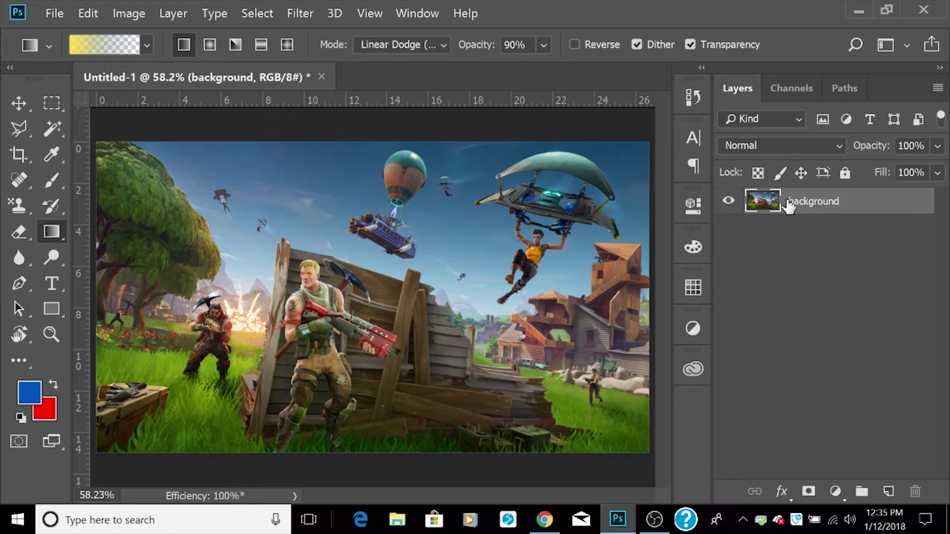
Step: Try to delete the sole "background" layer, and add and remove an empty layer above it
{"action": "mouse_move", "coordinate": [791, 206]}
{"action": "left_mouse_down"}
{"action": "mouse_move", "coordinate": [772, 490]}
{"action": "mouse_move", "coordinate": [889, 428]}
{"action": "left_mouse_up"}
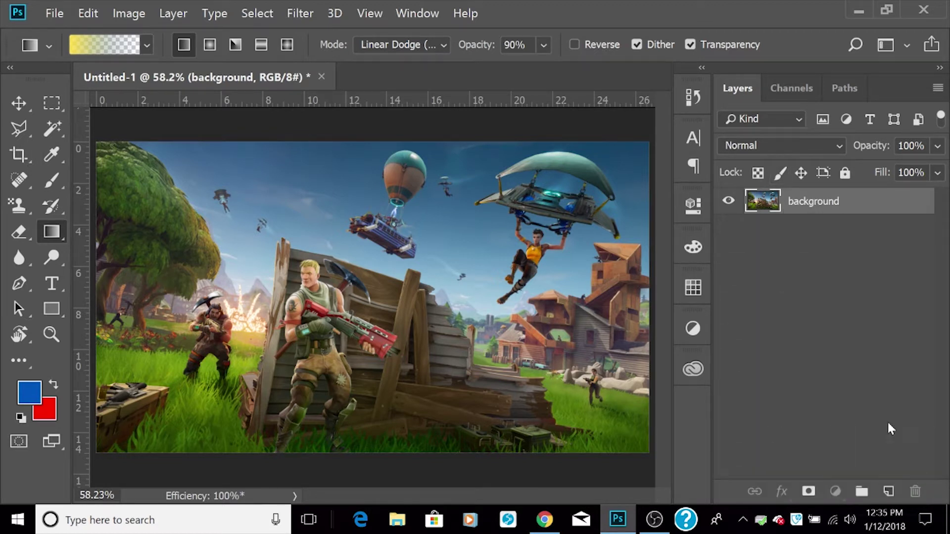
{"action": "left_click", "coordinate": [888, 492]}
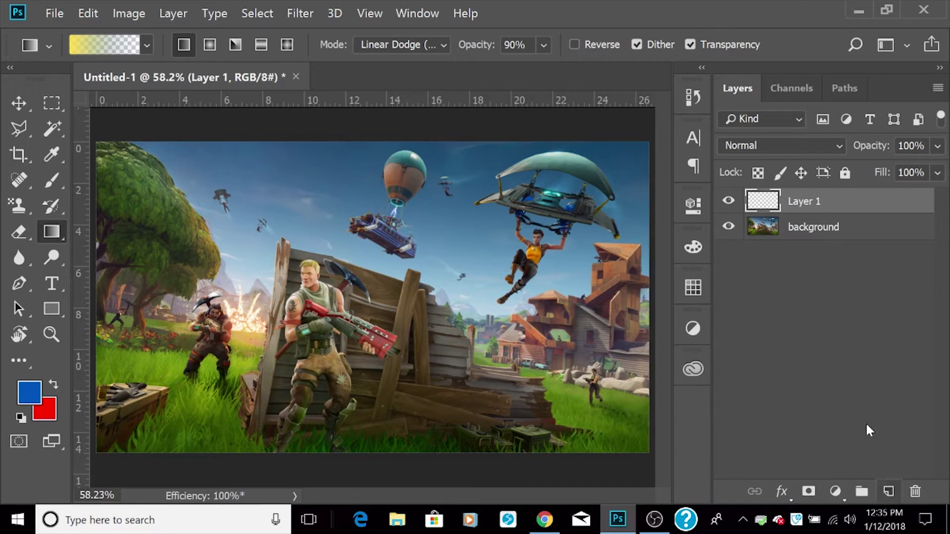
{"action": "left_click_drag", "start_coordinate": [811, 227], "coordinate": [918, 487]}
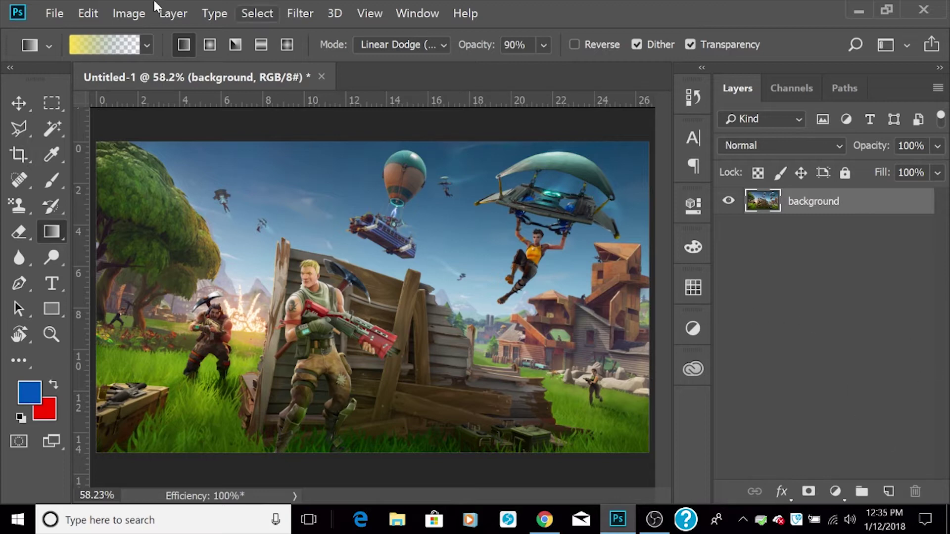
Step: Apply a Gaussian Blur with a radius of about 5.6 pixels to the "background" layer
{"action": "left_click", "coordinate": [291, 14]}
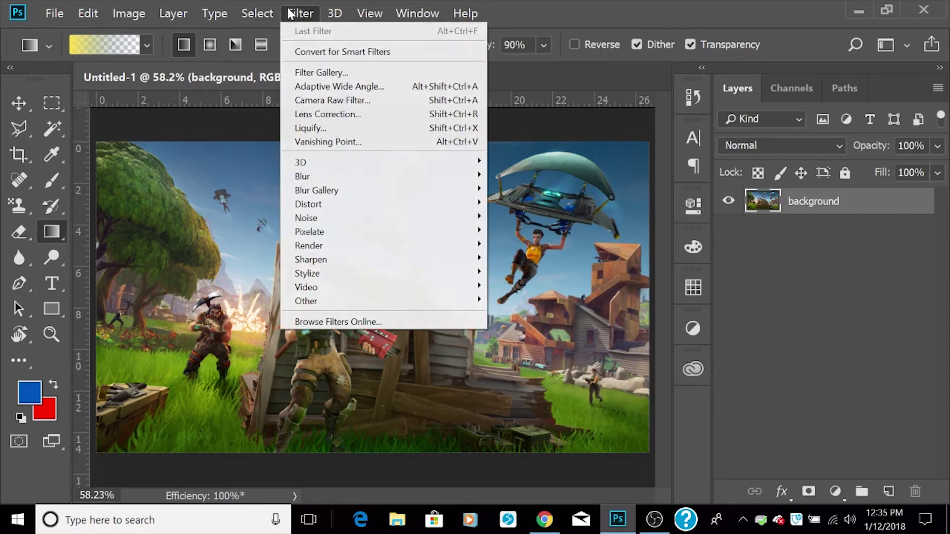
{"action": "mouse_move", "coordinate": [382, 179]}
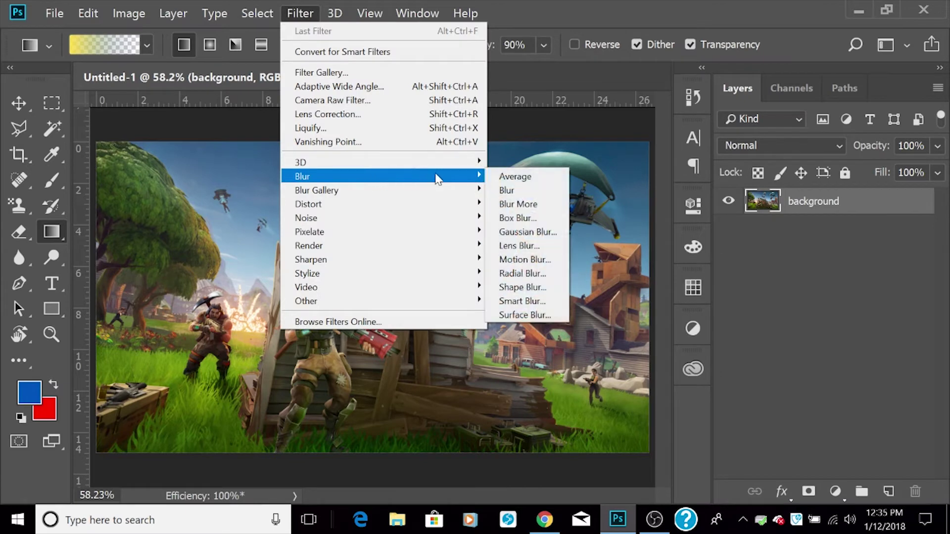
{"action": "left_click", "coordinate": [527, 232]}
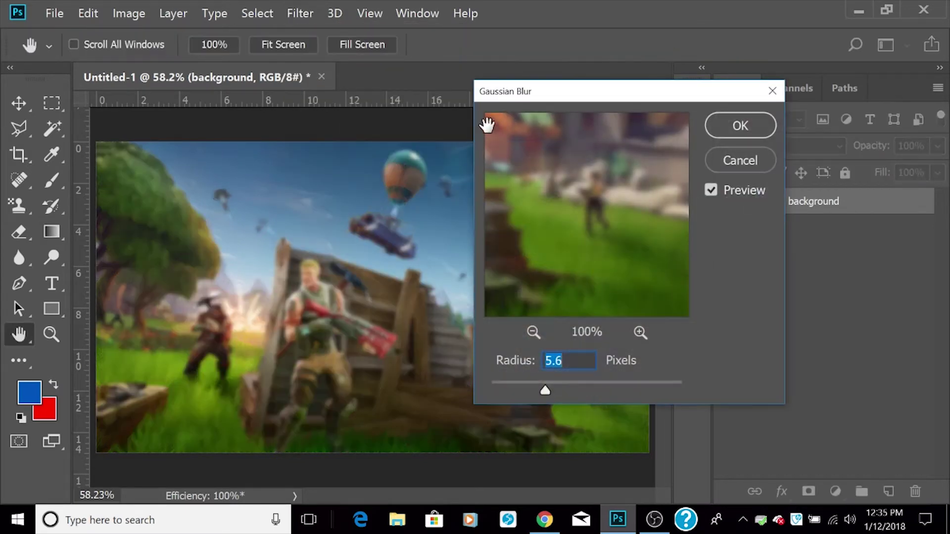
{"action": "left_click_drag", "start_coordinate": [545, 104], "coordinate": [593, 113]}
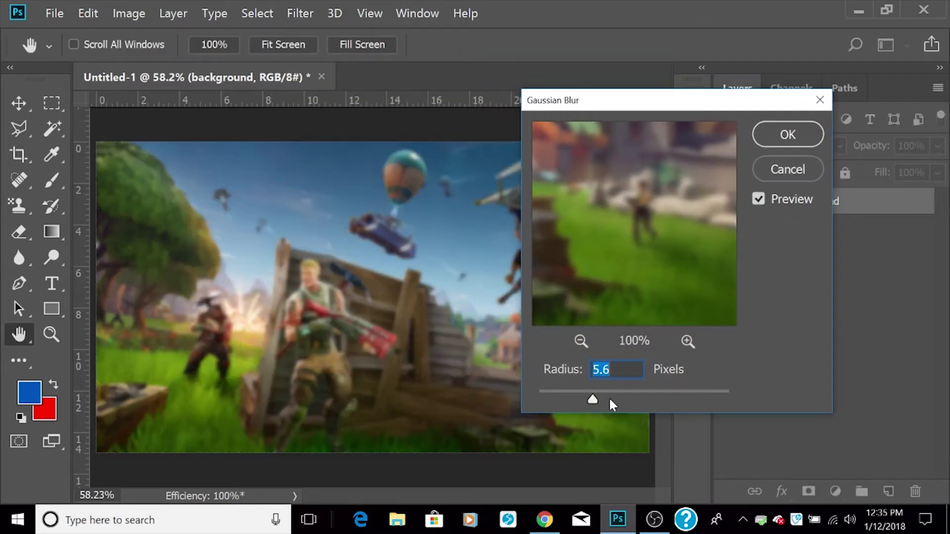
{"action": "mouse_move", "coordinate": [599, 397]}
{"action": "left_mouse_down"}
{"action": "mouse_move", "coordinate": [566, 395]}
{"action": "mouse_move", "coordinate": [621, 396]}
{"action": "mouse_move", "coordinate": [591, 393]}
{"action": "left_mouse_up"}
{"action": "left_click", "coordinate": [761, 128]}
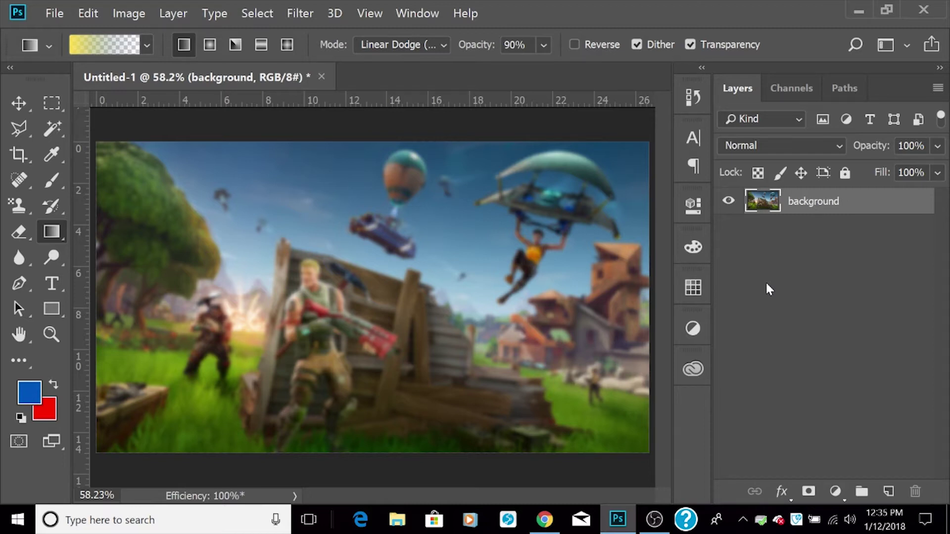
Step: Add the blue text "HOW TO" in the AngryBirds font at 152.64 pt over the sky near the balloon
{"action": "key", "text": "t"}
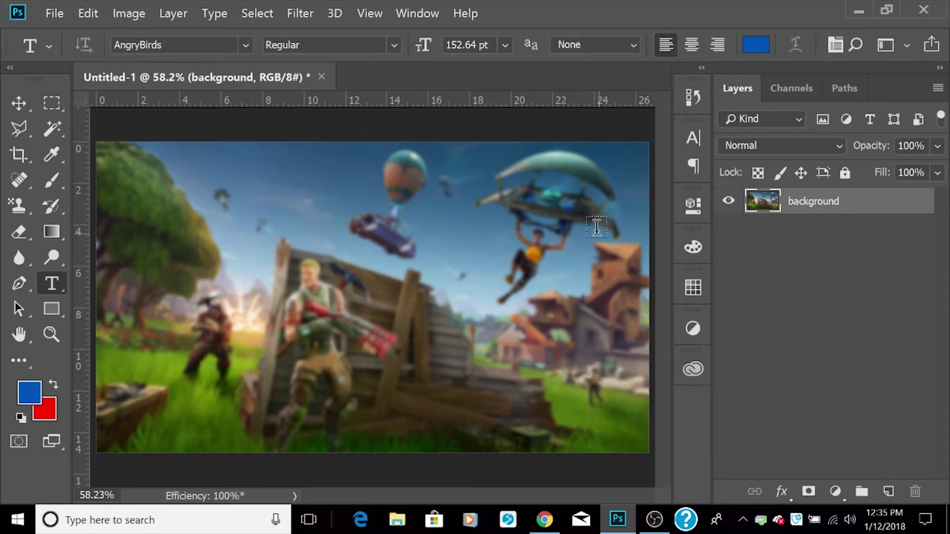
{"action": "left_click", "coordinate": [332, 217]}
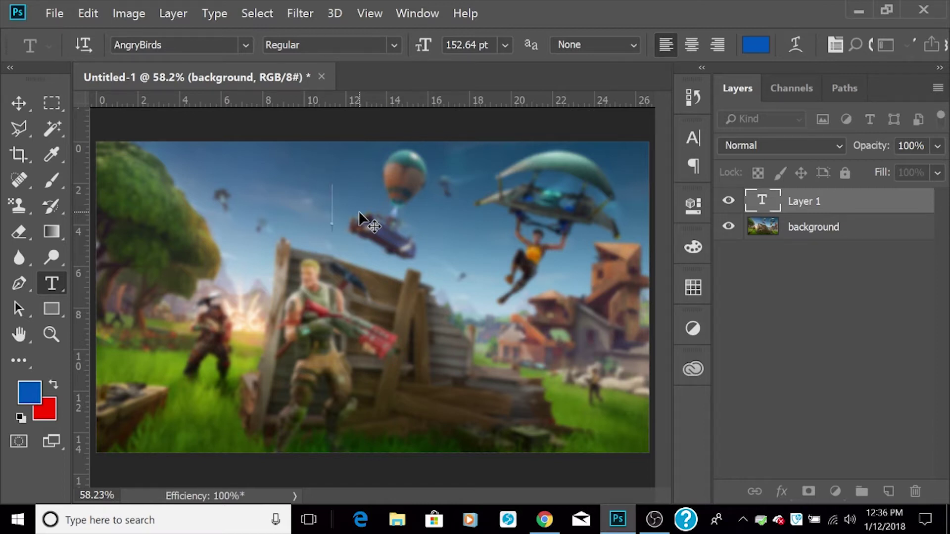
{"action": "type", "text": "HOE"}
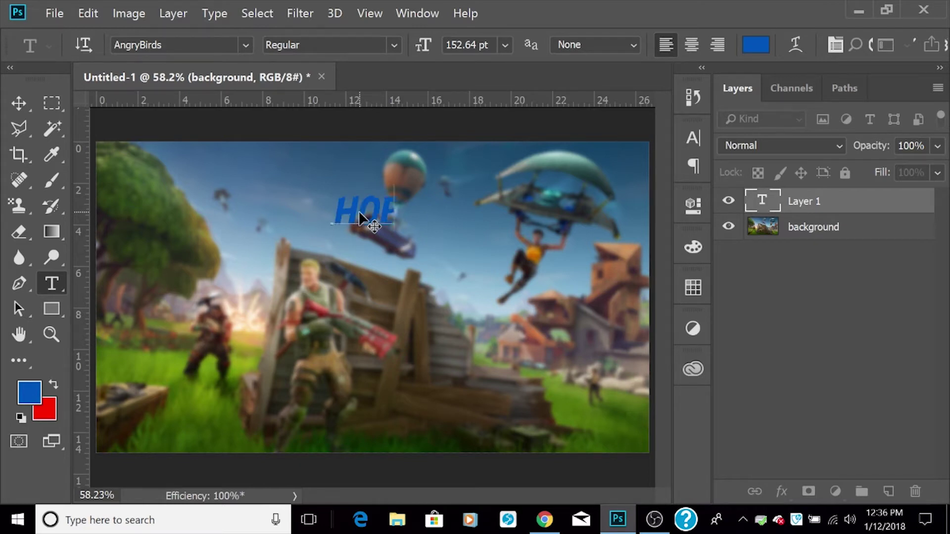
{"action": "type", "text": "W"}
{"action": "key", "text": "BackSpace"}
{"action": "key", "text": "BackSpace"}
{"action": "type", "text": "W TO"}
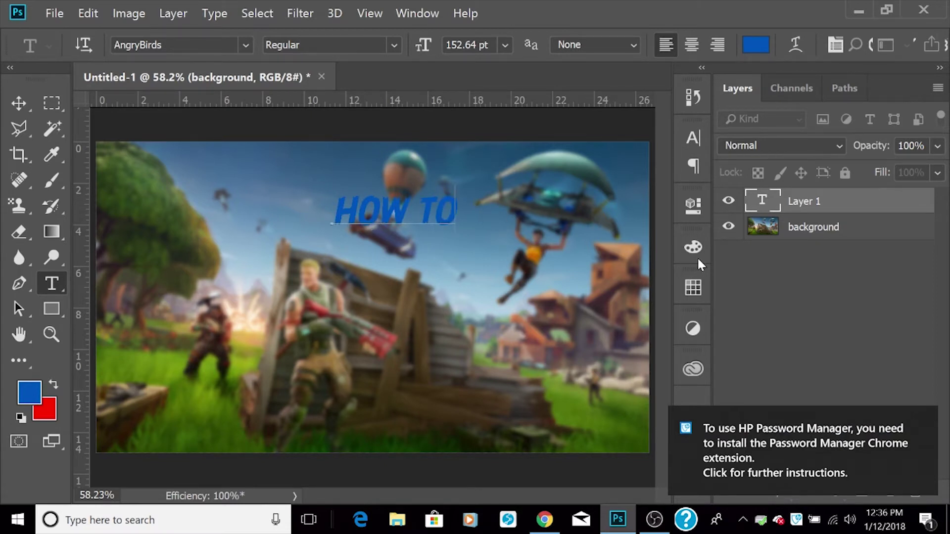
{"action": "left_click", "coordinate": [771, 251]}
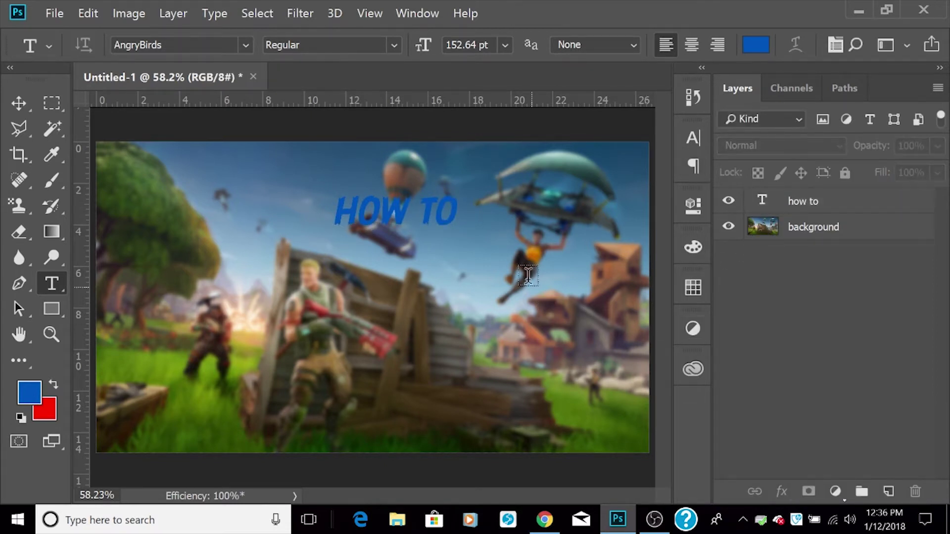
Step: Open the Blending Options of the "how to" text layer and move the Layer Style dialog clear of the text
{"action": "left_click", "coordinate": [772, 210]}
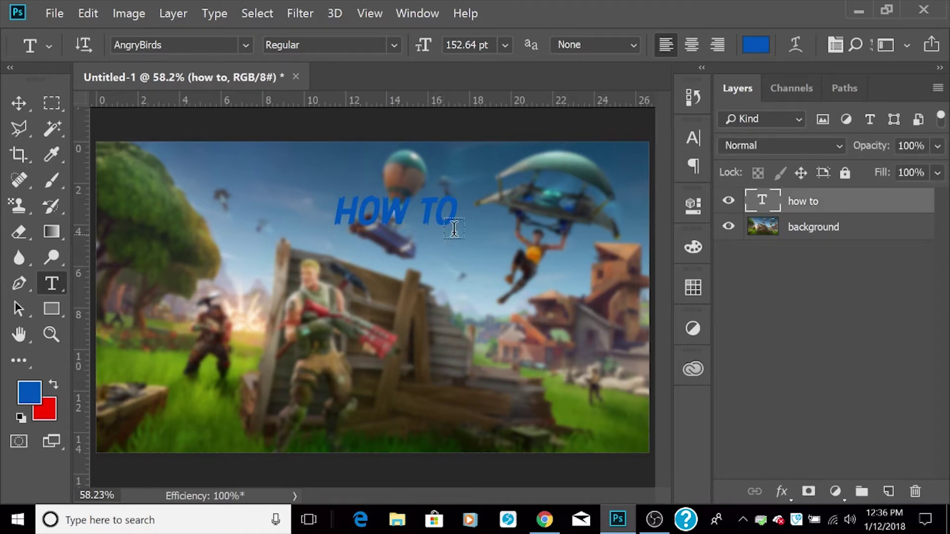
{"action": "right_click", "coordinate": [783, 200]}
{"action": "left_click", "coordinate": [822, 272]}
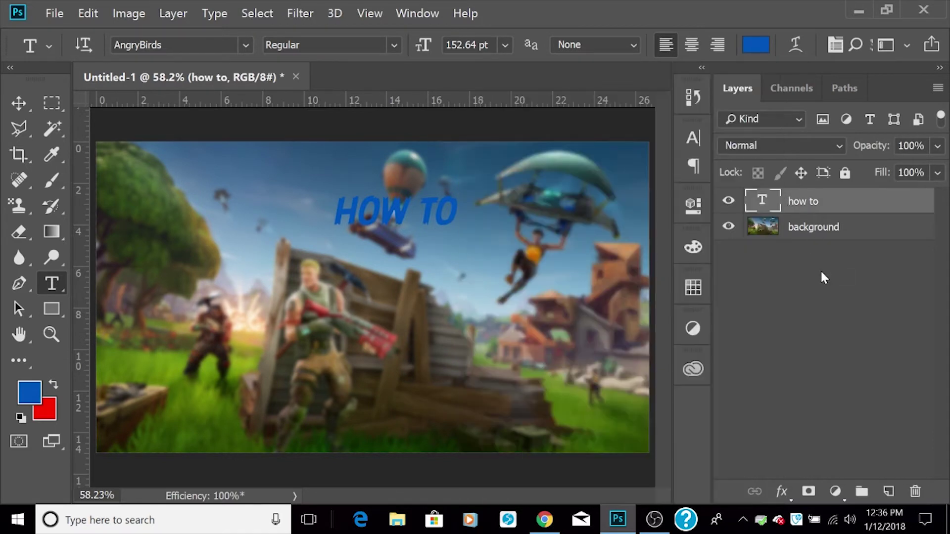
{"action": "left_click", "coordinate": [827, 225]}
{"action": "left_click", "coordinate": [822, 207]}
{"action": "right_click", "coordinate": [806, 204]}
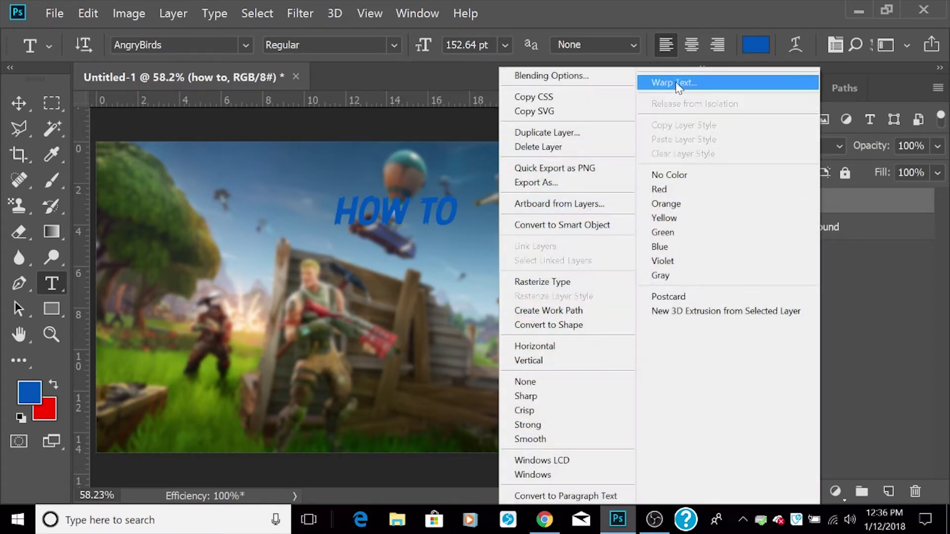
{"action": "left_click", "coordinate": [625, 74]}
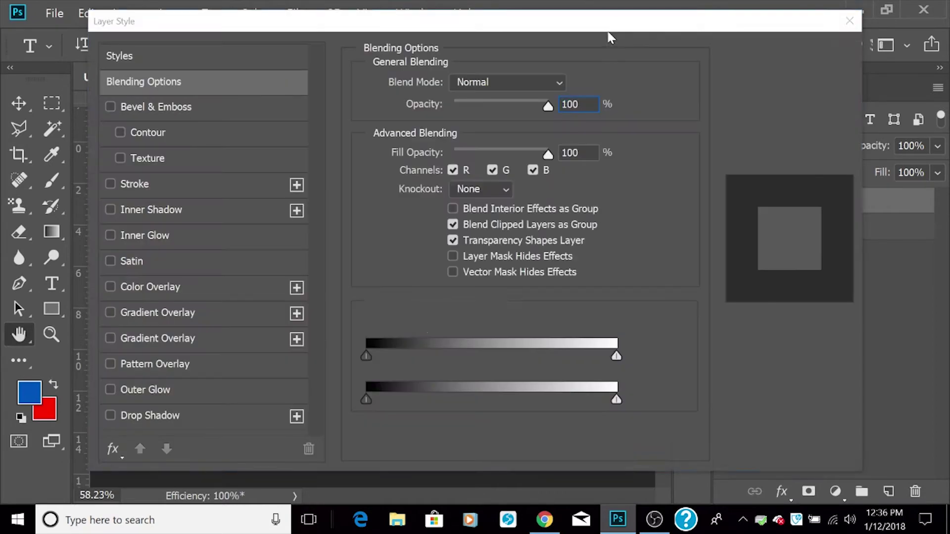
{"action": "left_click_drag", "start_coordinate": [626, 37], "coordinate": [825, 82]}
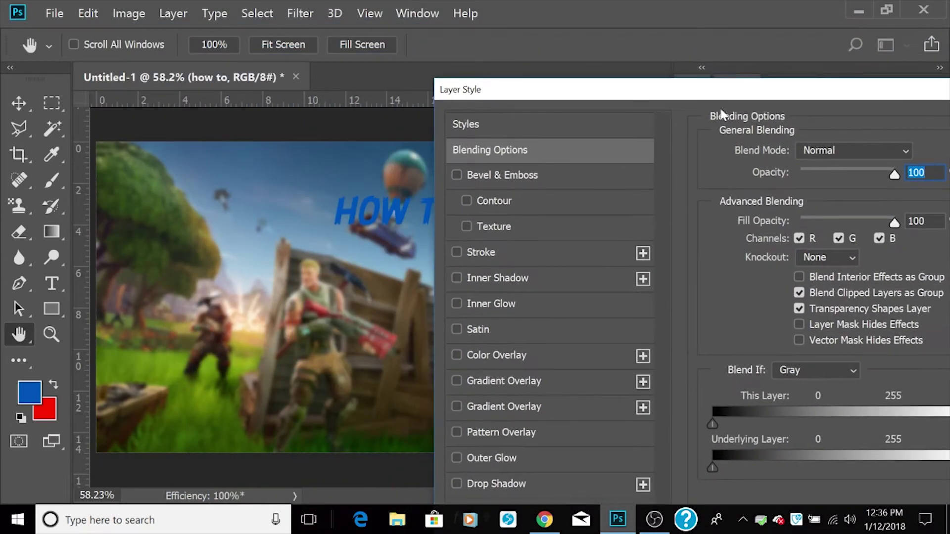
{"action": "left_click_drag", "start_coordinate": [717, 89], "coordinate": [779, 68]}
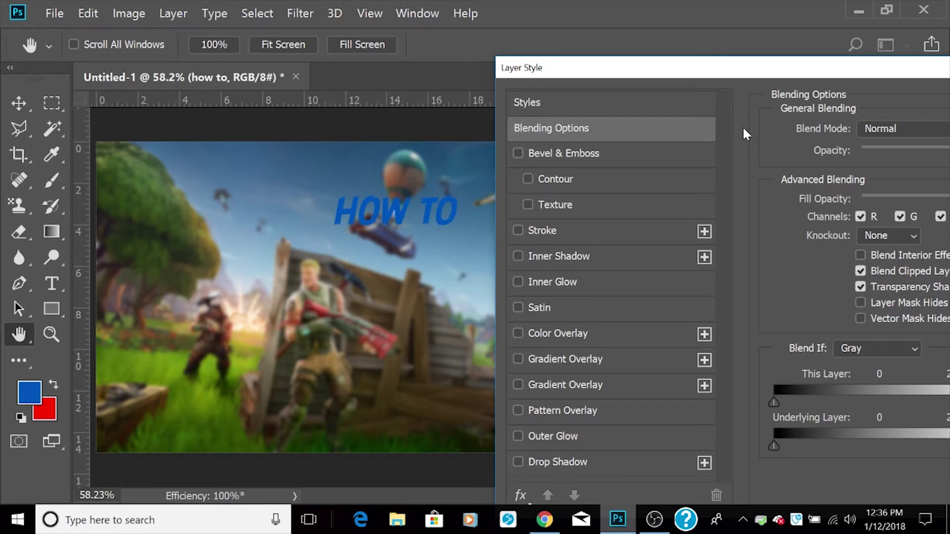
Step: Enable a black outside Stroke on the "HOW TO" text and set its size to 10 px
{"action": "left_click", "coordinate": [517, 231]}
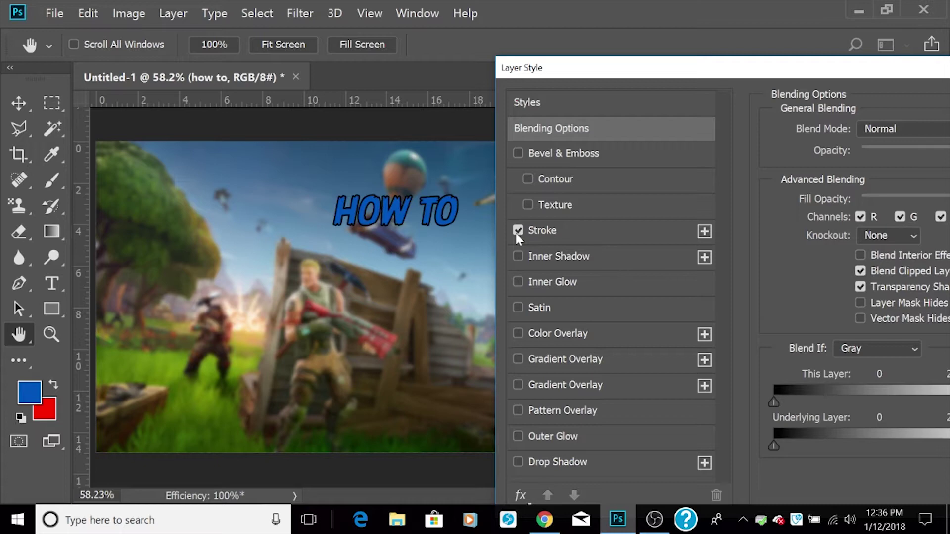
{"action": "left_click_drag", "start_coordinate": [606, 57], "coordinate": [435, 55]}
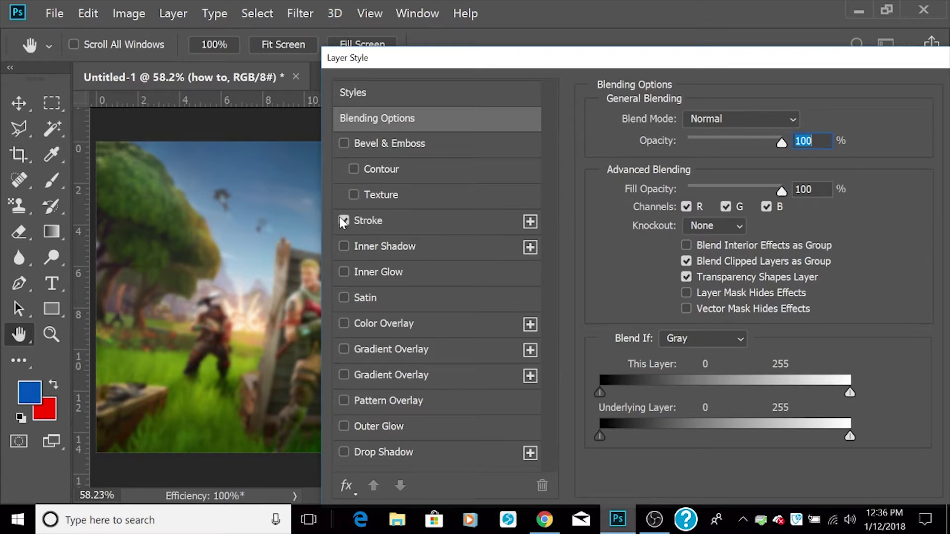
{"action": "left_click", "coordinate": [389, 222]}
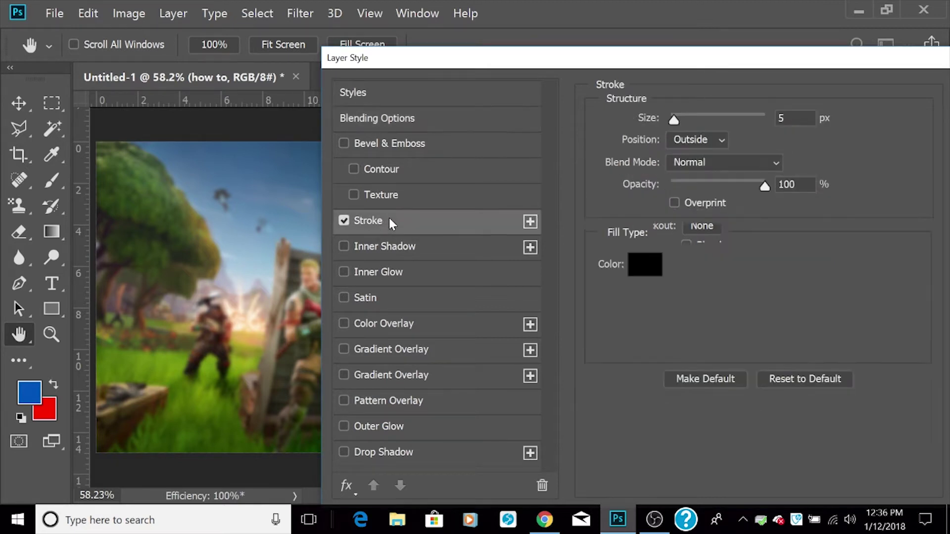
{"action": "mouse_move", "coordinate": [700, 64]}
{"action": "left_mouse_down"}
{"action": "mouse_move", "coordinate": [869, 86]}
{"action": "mouse_move", "coordinate": [686, 94]}
{"action": "left_mouse_up"}
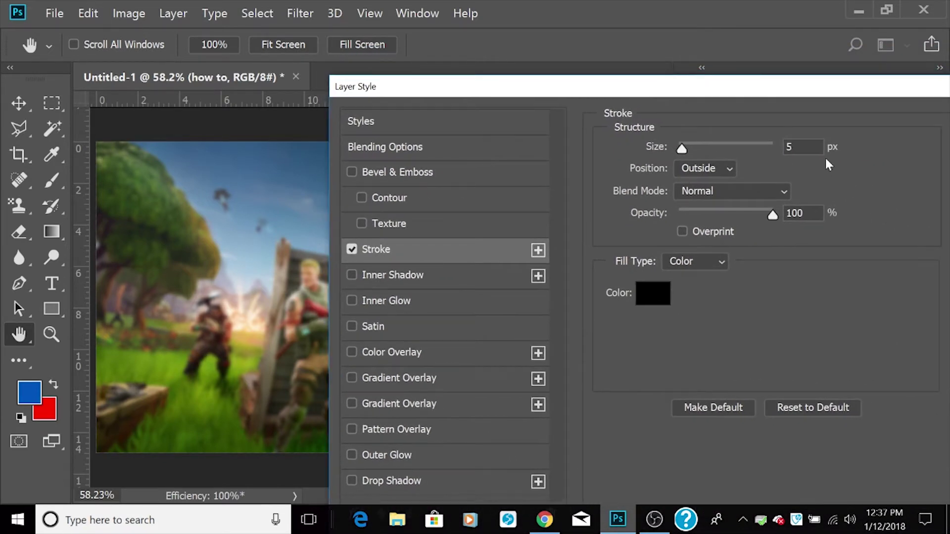
{"action": "left_click_drag", "start_coordinate": [766, 99], "coordinate": [869, 94]}
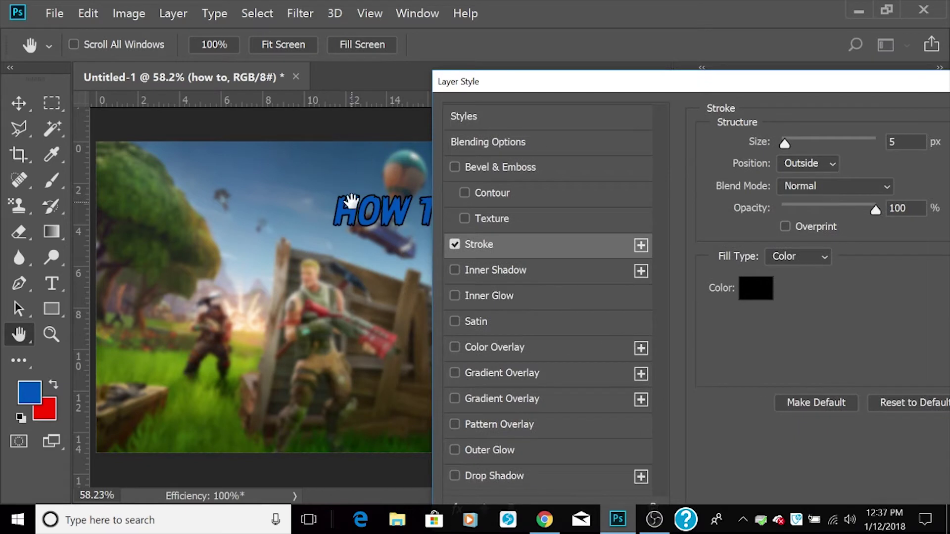
{"action": "mouse_move", "coordinate": [784, 144]}
{"action": "left_mouse_down"}
{"action": "mouse_move", "coordinate": [837, 146]}
{"action": "mouse_move", "coordinate": [776, 142]}
{"action": "mouse_move", "coordinate": [840, 145]}
{"action": "mouse_move", "coordinate": [780, 148]}
{"action": "mouse_move", "coordinate": [790, 145]}
{"action": "left_mouse_up"}
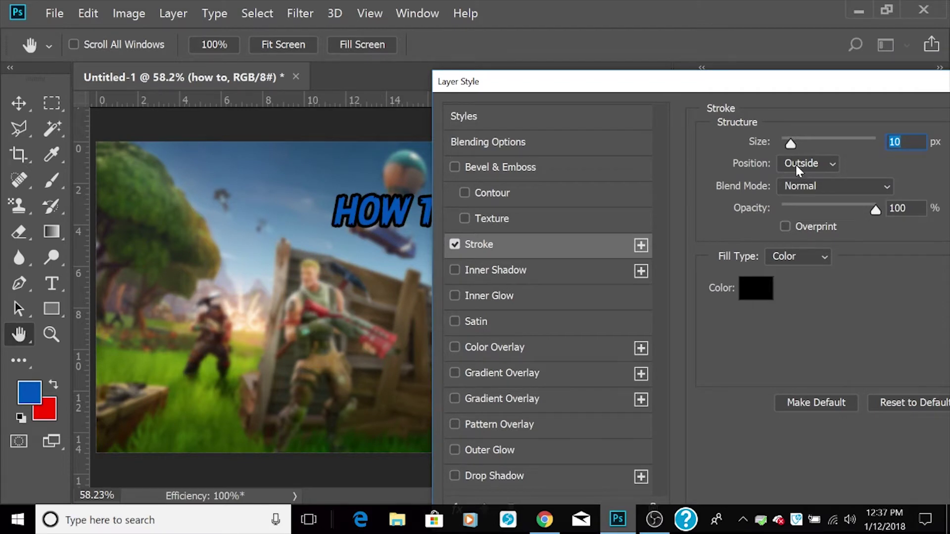
Step: Try the stroke's Inside position, reduce its size to 1 px and set the position back to Outside
{"action": "left_click", "coordinate": [795, 164]}
{"action": "left_click", "coordinate": [793, 191]}
{"action": "mouse_move", "coordinate": [798, 150]}
{"action": "left_mouse_down"}
{"action": "mouse_move", "coordinate": [871, 177]}
{"action": "mouse_move", "coordinate": [805, 183]}
{"action": "left_mouse_up"}
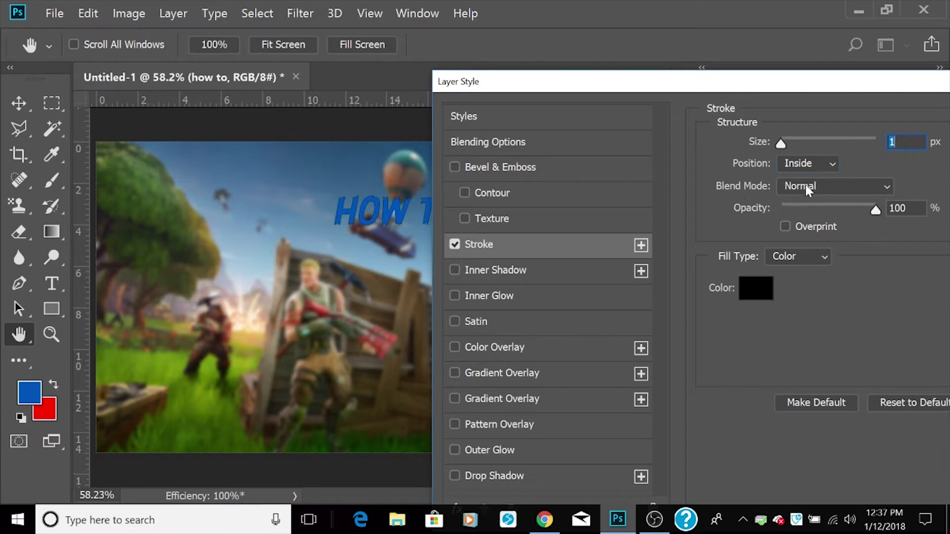
{"action": "left_click", "coordinate": [806, 164]}
{"action": "left_click", "coordinate": [797, 178]}
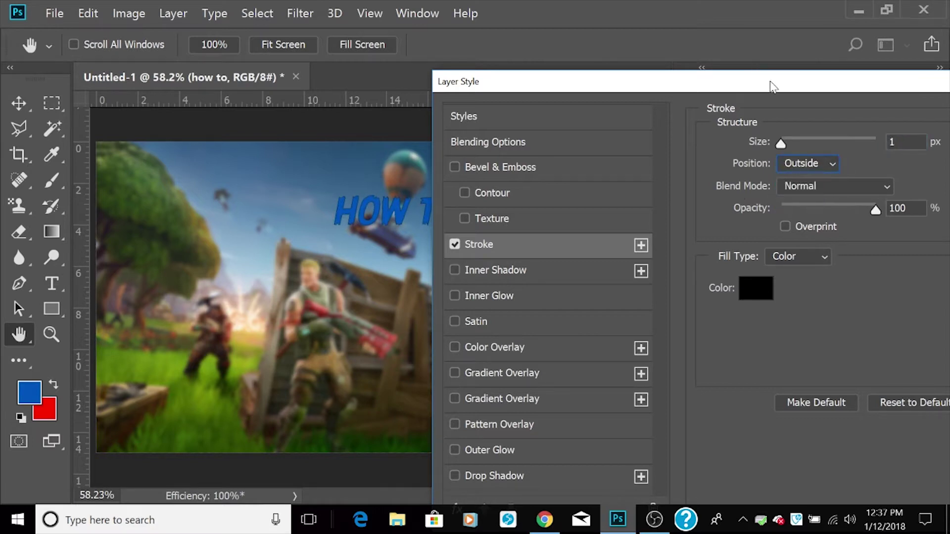
Step: Move the Layer Style dialog clear of the text and set the outside black stroke's size to 6 px at 100% opacity
{"action": "left_click_drag", "start_coordinate": [770, 82], "coordinate": [846, 93]}
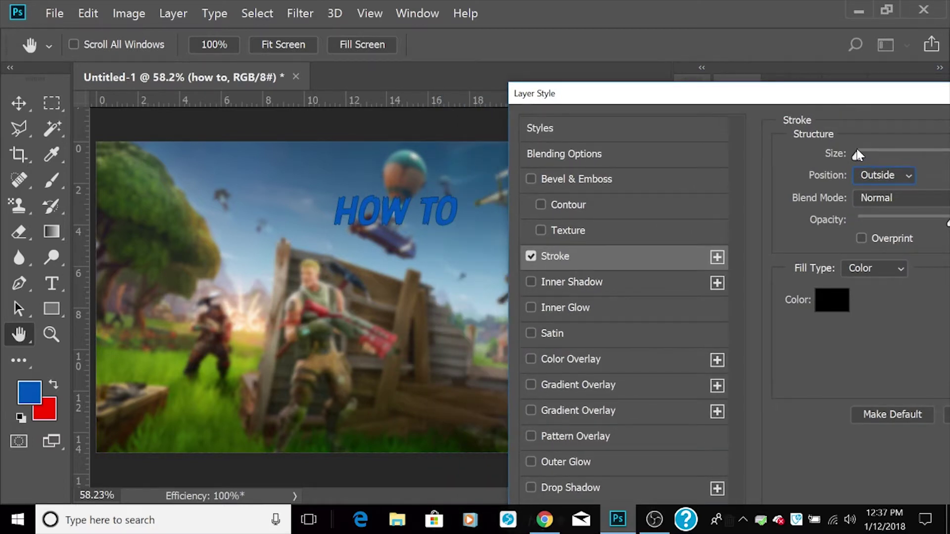
{"action": "left_click_drag", "start_coordinate": [857, 154], "coordinate": [862, 156]}
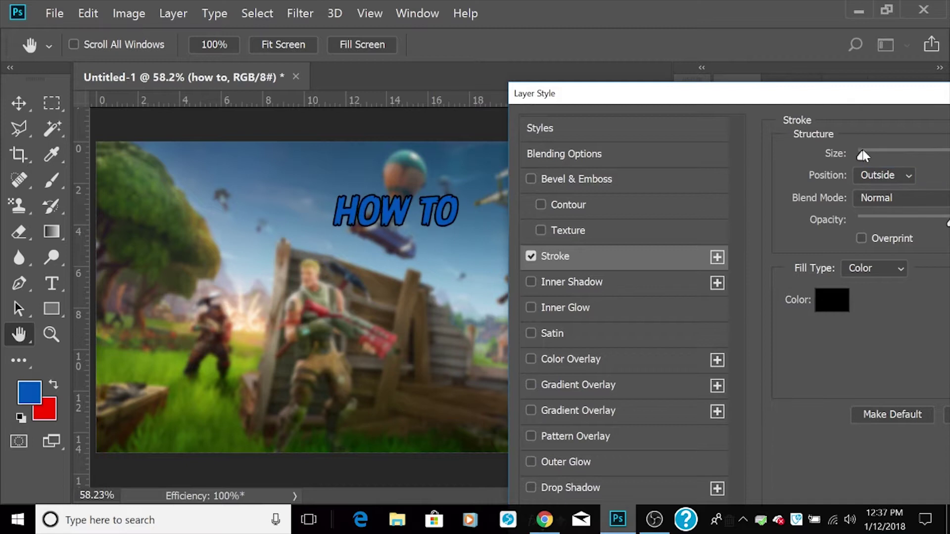
{"action": "left_click_drag", "start_coordinate": [832, 104], "coordinate": [789, 37]}
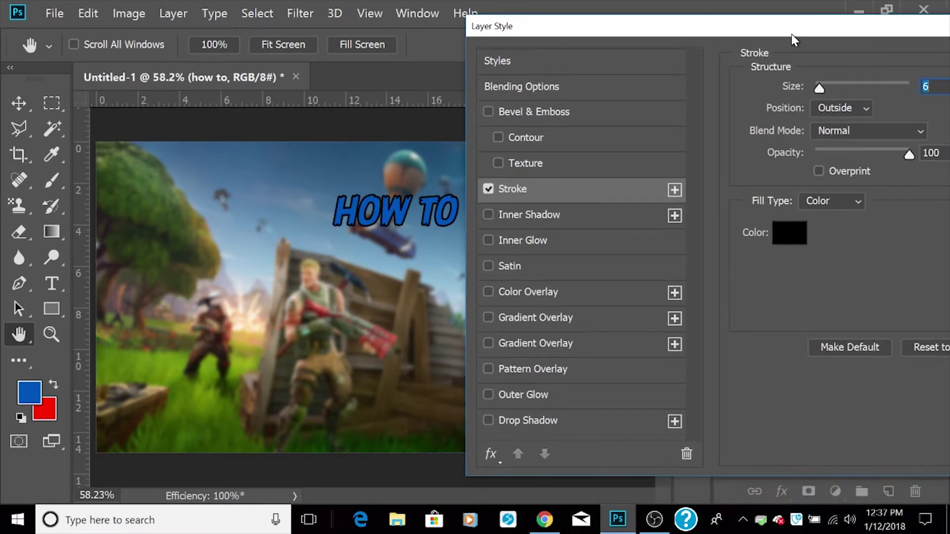
{"action": "mouse_move", "coordinate": [909, 158]}
{"action": "left_mouse_down"}
{"action": "mouse_move", "coordinate": [818, 157]}
{"action": "mouse_move", "coordinate": [942, 203]}
{"action": "mouse_move", "coordinate": [826, 156]}
{"action": "mouse_move", "coordinate": [935, 191]}
{"action": "left_mouse_up"}
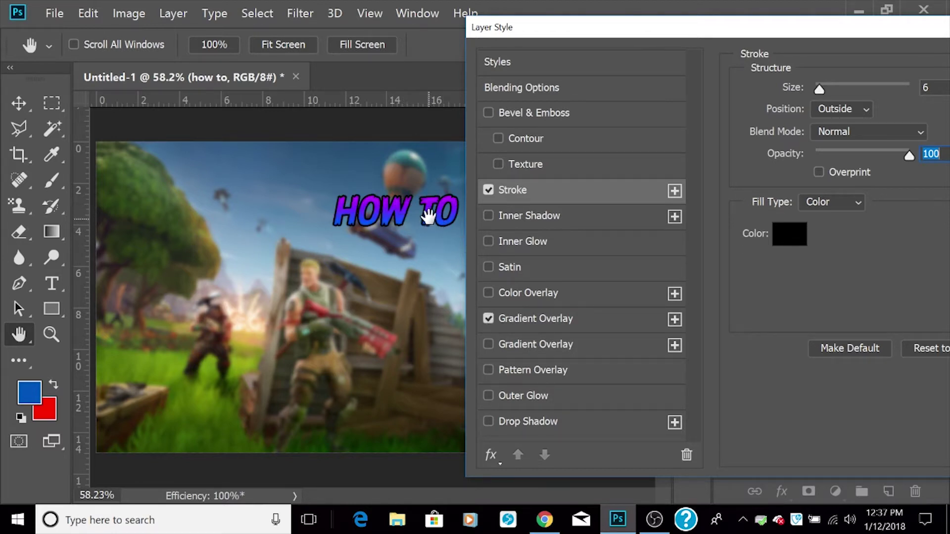
Step: Add a linear Gradient Overlay to the "HOW TO" text and change the gradient's starting color stop to red (ff0000)
{"action": "left_click", "coordinate": [510, 317]}
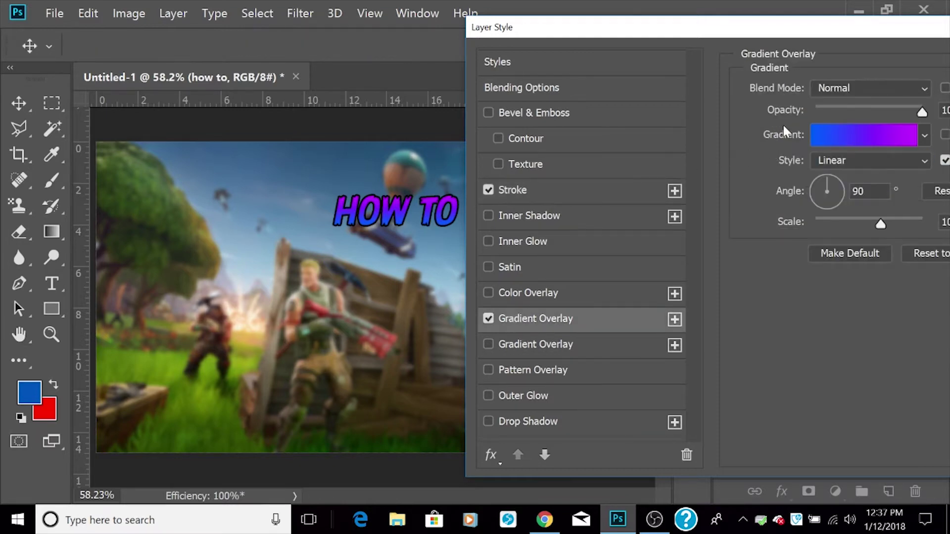
{"action": "left_click", "coordinate": [864, 132]}
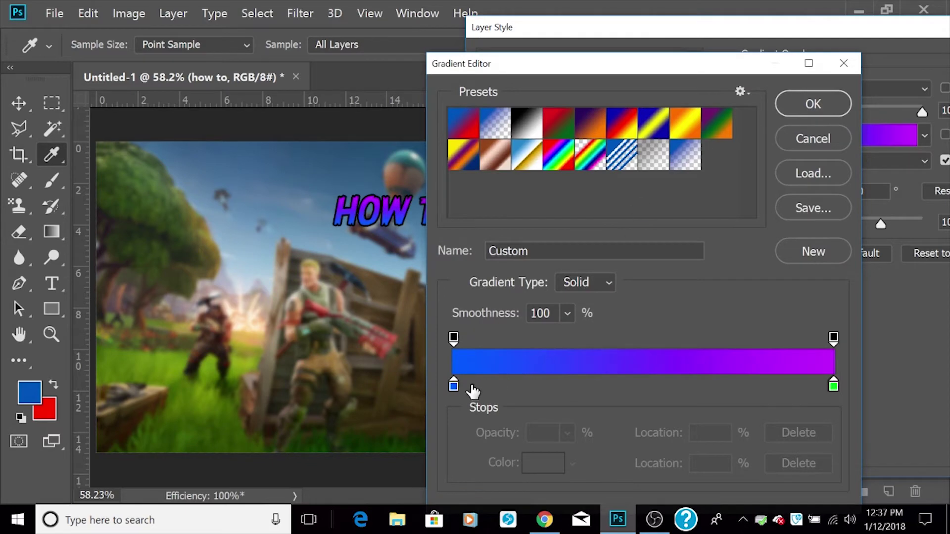
{"action": "left_click", "coordinate": [453, 386]}
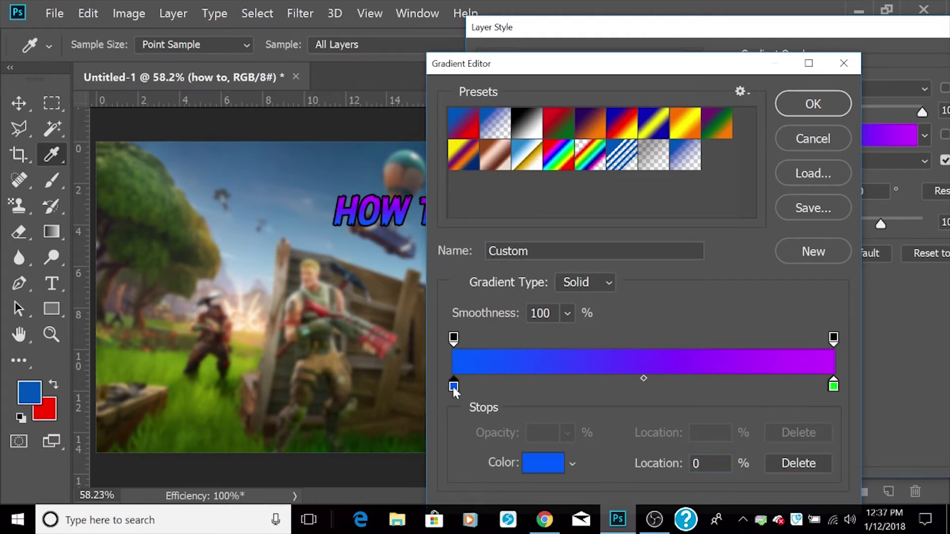
{"action": "left_click", "coordinate": [541, 465]}
{"action": "left_click", "coordinate": [717, 227]}
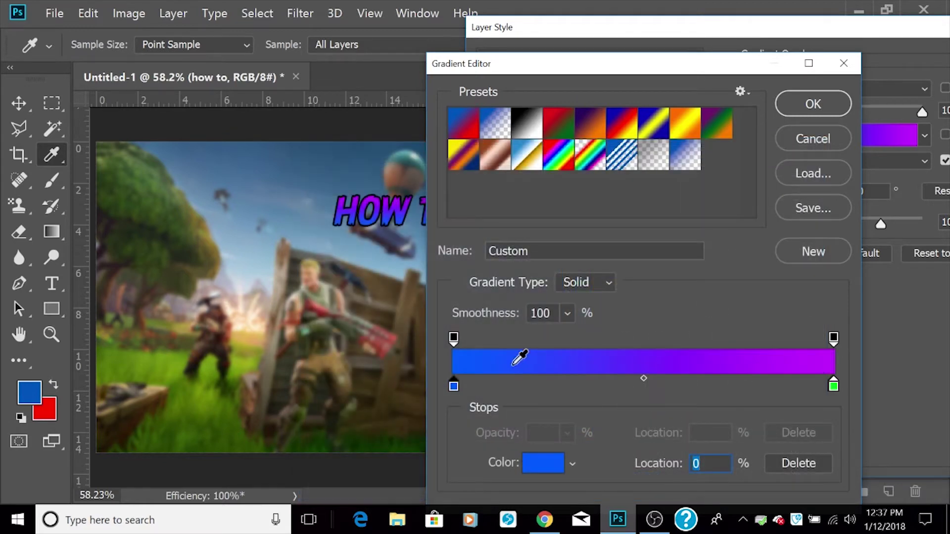
{"action": "double_click", "coordinate": [453, 387]}
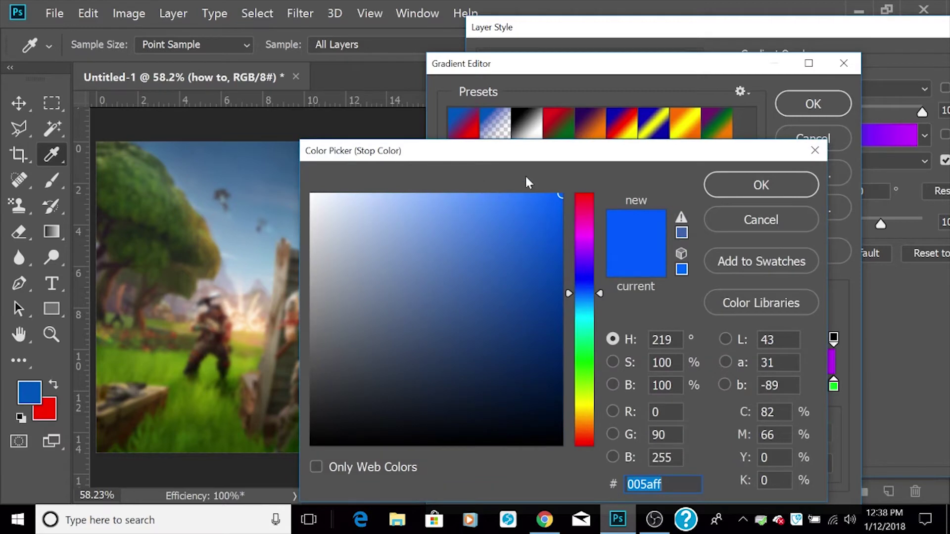
{"action": "left_click_drag", "start_coordinate": [630, 153], "coordinate": [713, 113]}
{"action": "left_click_drag", "start_coordinate": [641, 239], "coordinate": [655, 138]}
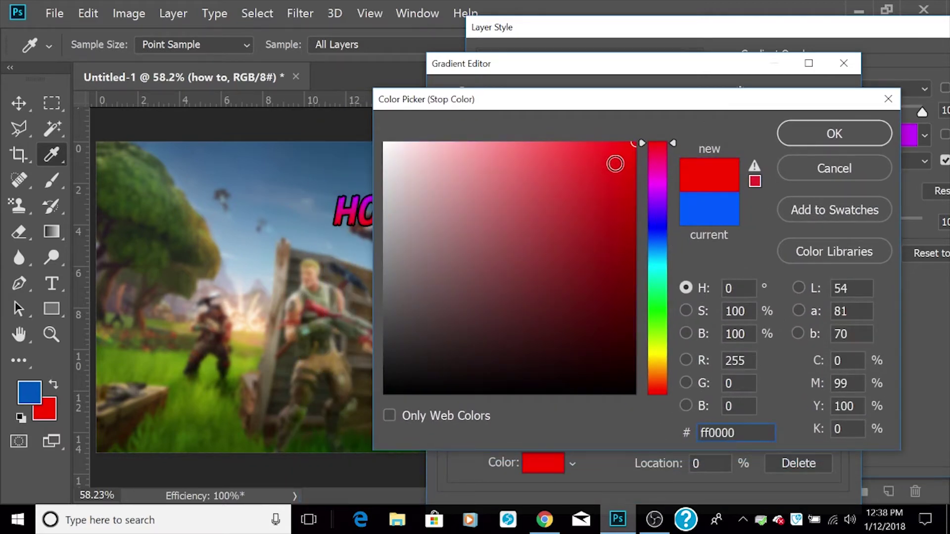
{"action": "left_click", "coordinate": [794, 133]}
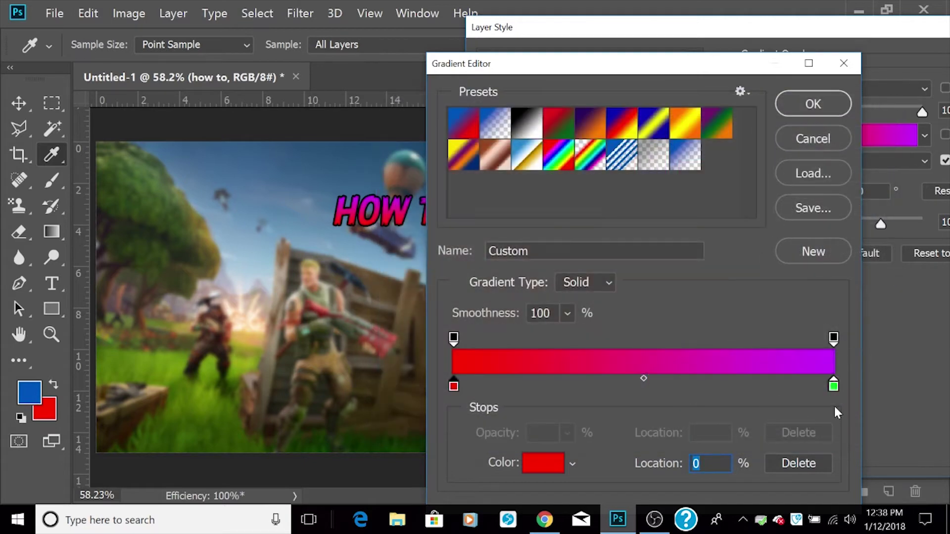
Step: Change the gradient's end color stop to yellow-green (d2ff00) and accept the gradient
{"action": "double_click", "coordinate": [833, 386]}
{"action": "left_click_drag", "start_coordinate": [584, 230], "coordinate": [658, 345]}
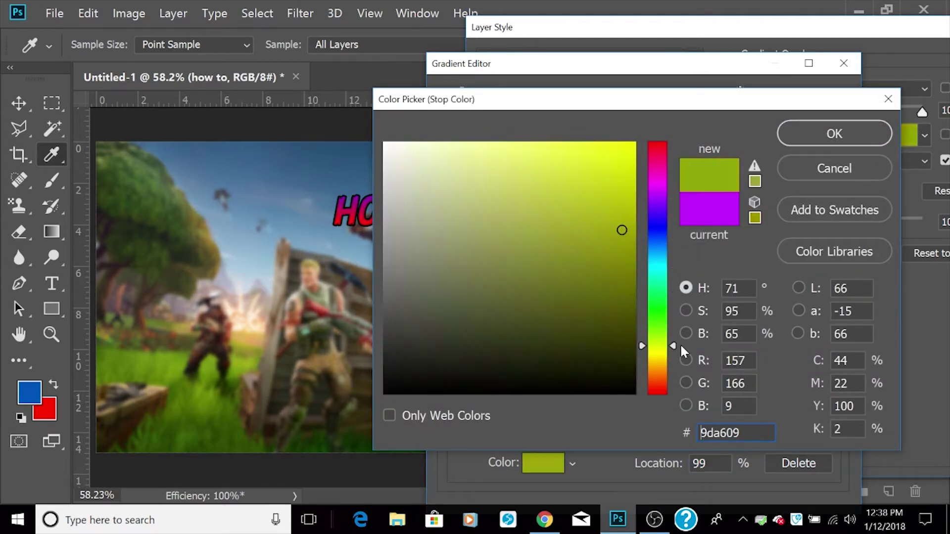
{"action": "mouse_move", "coordinate": [580, 275]}
{"action": "left_mouse_down"}
{"action": "mouse_move", "coordinate": [600, 144]}
{"action": "mouse_move", "coordinate": [635, 161]}
{"action": "mouse_move", "coordinate": [635, 143]}
{"action": "left_mouse_up"}
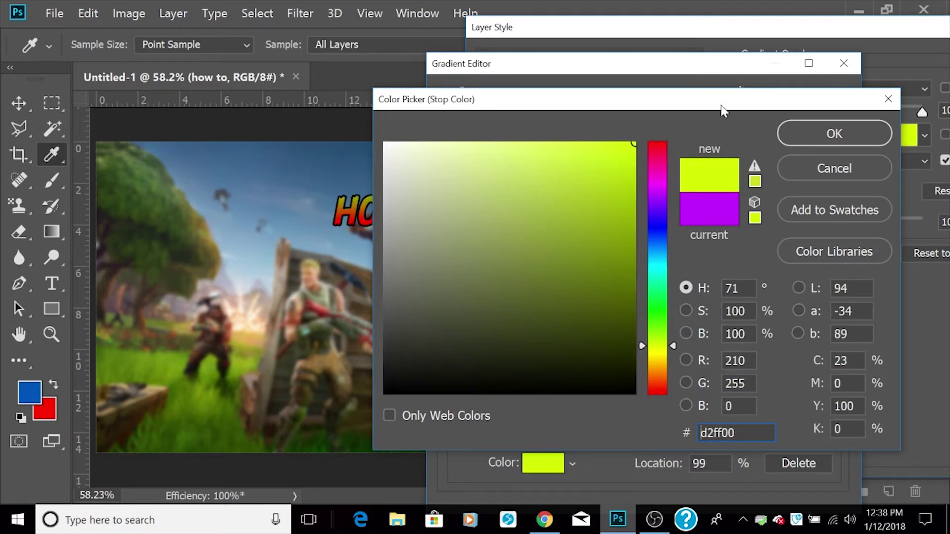
{"action": "left_click", "coordinate": [824, 145]}
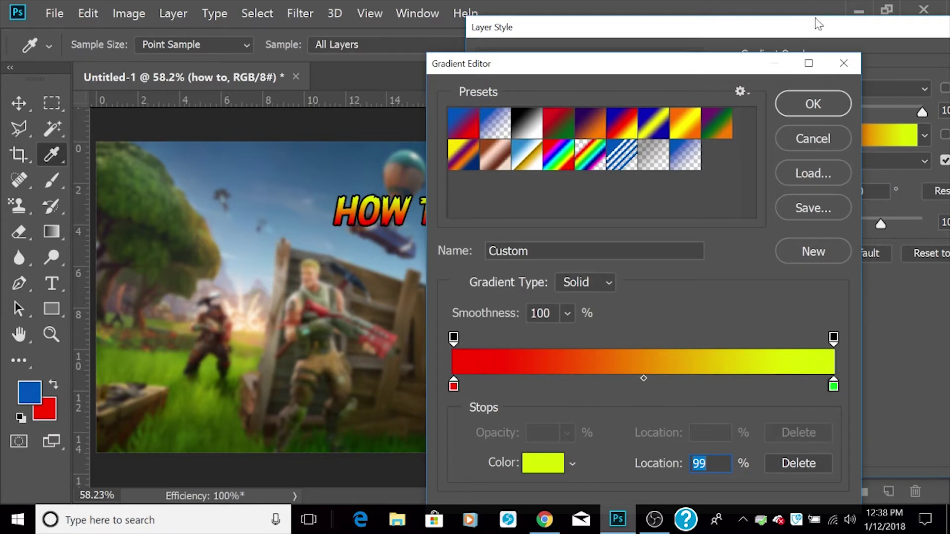
{"action": "left_click", "coordinate": [843, 106]}
Step: Move the Layer Style dialog clear of the text, enable a Drop Shadow and open its settings
{"action": "left_click_drag", "start_coordinate": [712, 27], "coordinate": [813, 51]}
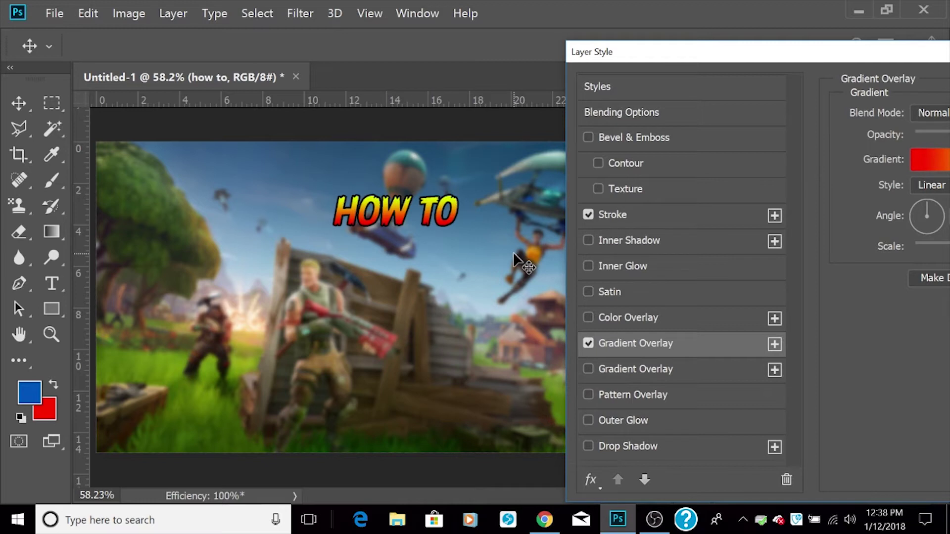
{"action": "left_click", "coordinate": [588, 446]}
{"action": "left_click", "coordinate": [583, 444]}
{"action": "left_click", "coordinate": [583, 444]}
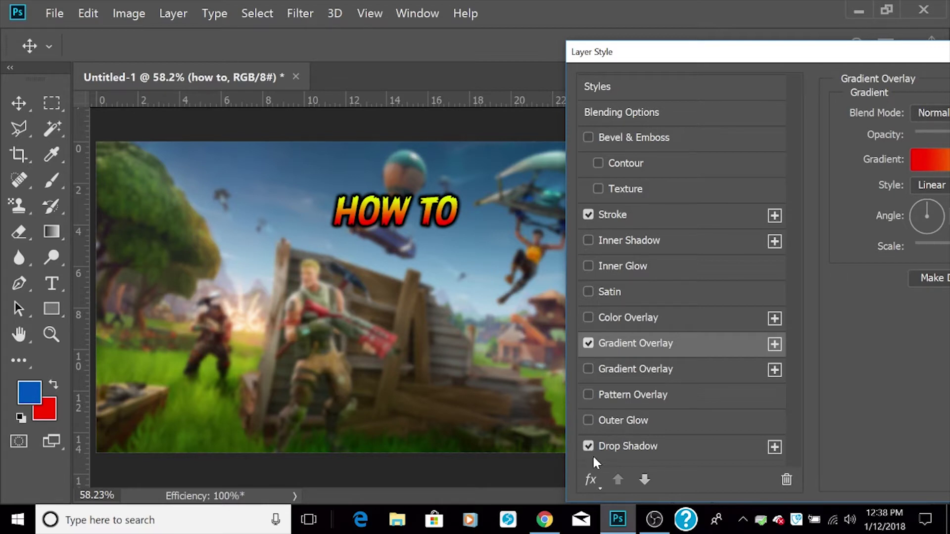
{"action": "left_click", "coordinate": [606, 444]}
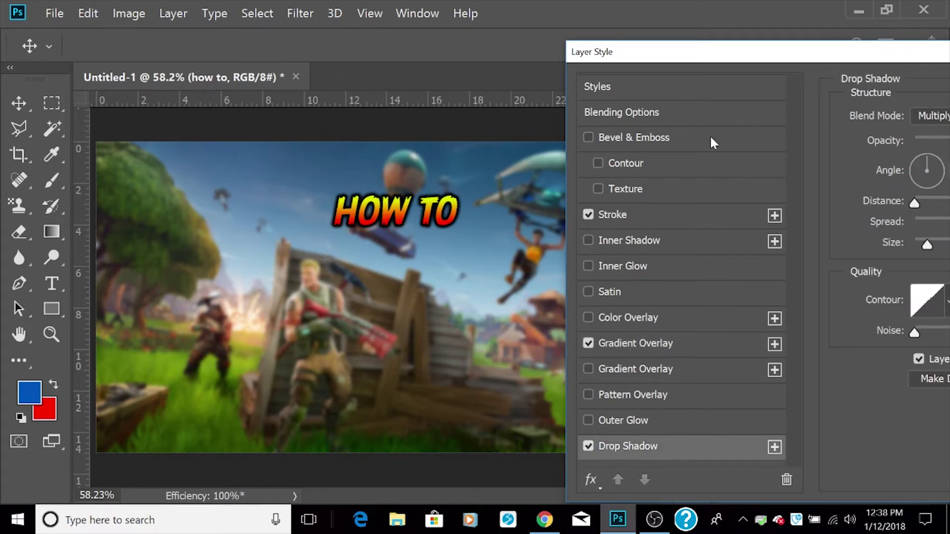
Step: Set the drop shadow's distance to 20 px, spread to 0% and size to 10 px, and apply the layer style
{"action": "left_click_drag", "start_coordinate": [737, 51], "coordinate": [608, 32]}
{"action": "left_click_drag", "start_coordinate": [701, 77], "coordinate": [684, 71]}
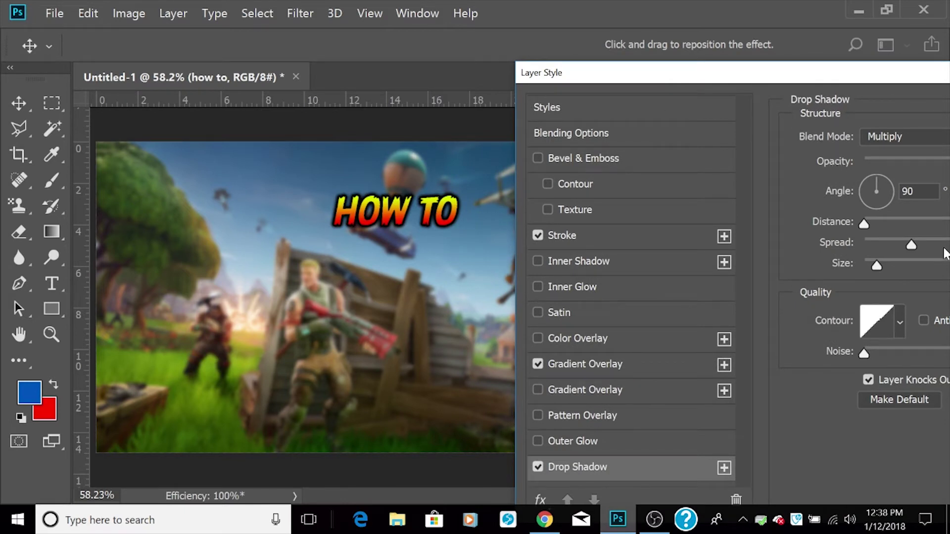
{"action": "left_click_drag", "start_coordinate": [911, 246], "coordinate": [853, 266]}
{"action": "left_click_drag", "start_coordinate": [795, 79], "coordinate": [753, 70]}
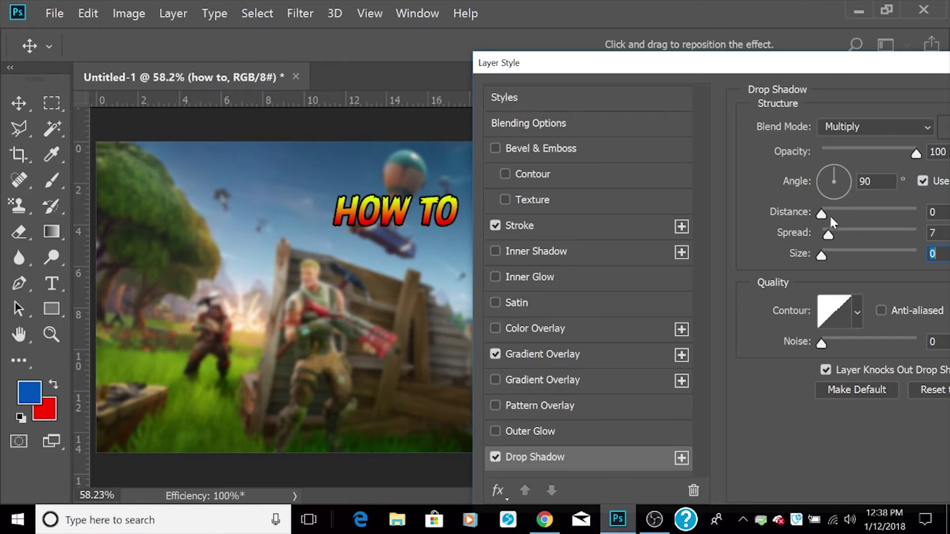
{"action": "left_click_drag", "start_coordinate": [831, 239], "coordinate": [830, 260]}
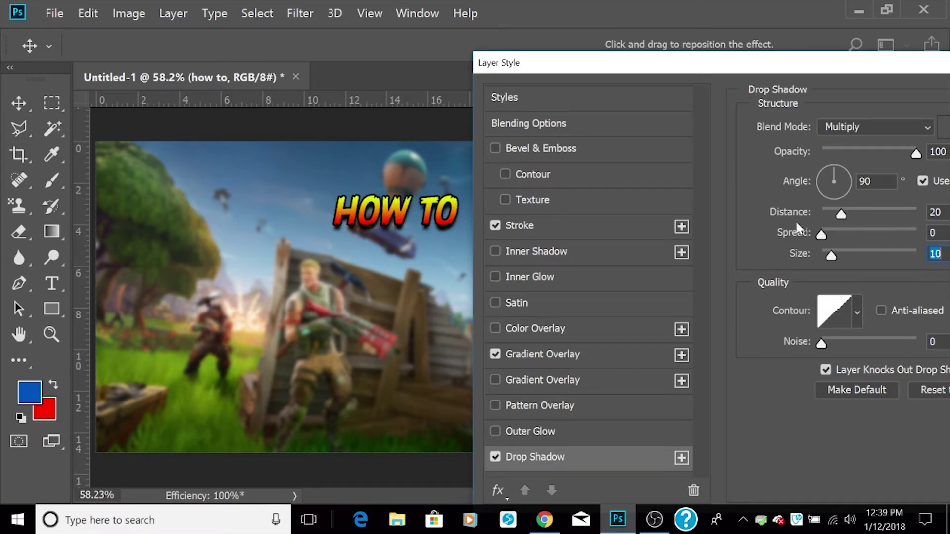
{"action": "left_click_drag", "start_coordinate": [671, 69], "coordinate": [249, 58]}
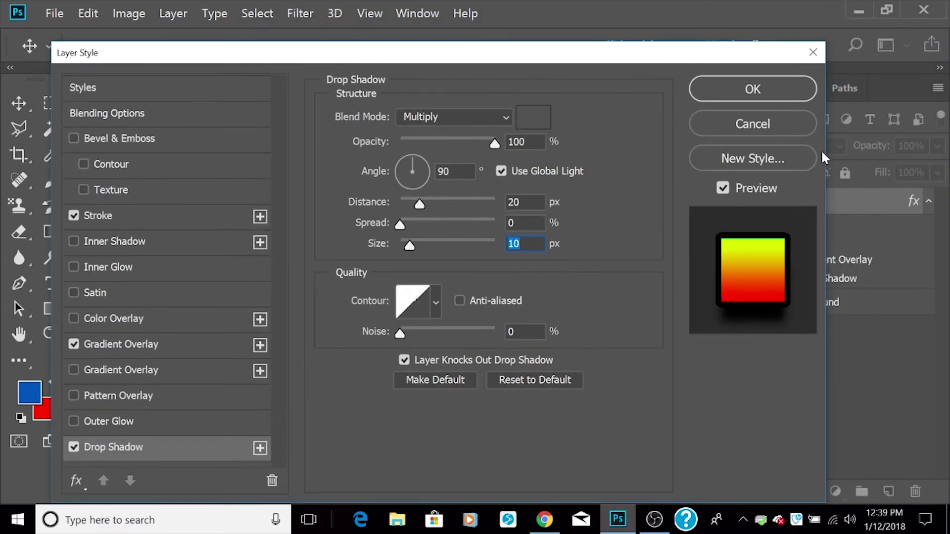
{"action": "left_click", "coordinate": [779, 90]}
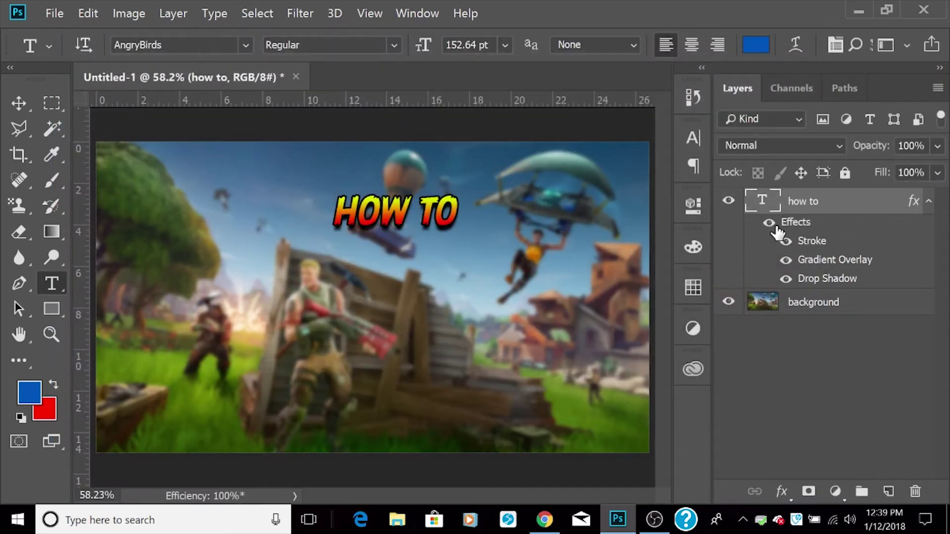
Step: Hide the text's Stroke, Gradient Overlay and Drop Shadow effects one by one and show them again to compare
{"action": "left_click", "coordinate": [786, 241]}
{"action": "left_click", "coordinate": [786, 260]}
{"action": "left_click", "coordinate": [786, 278]}
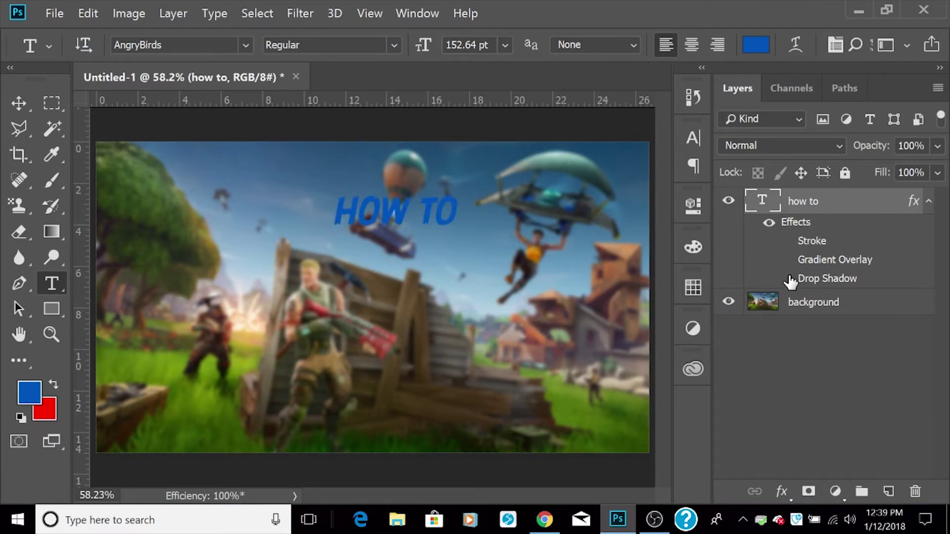
{"action": "left_click", "coordinate": [786, 279]}
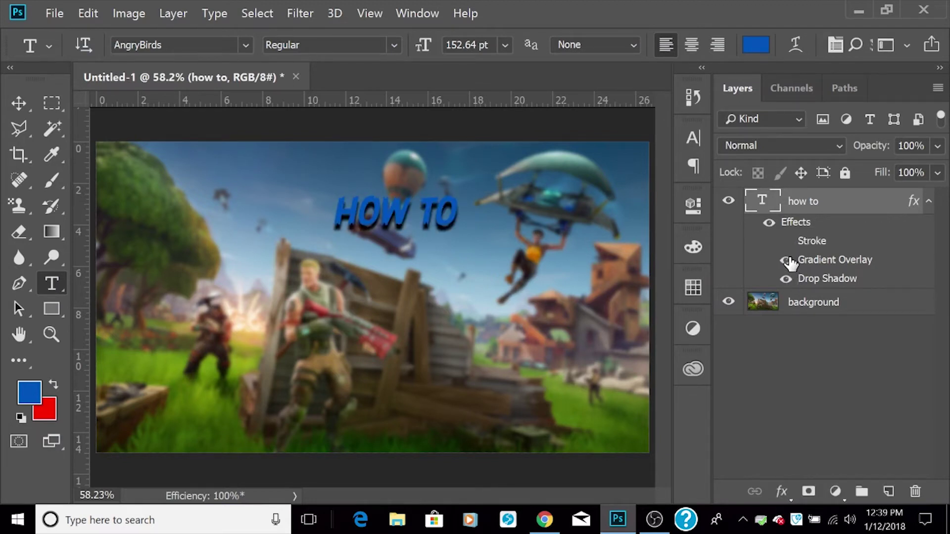
{"action": "left_click", "coordinate": [786, 260]}
{"action": "left_click", "coordinate": [785, 241]}
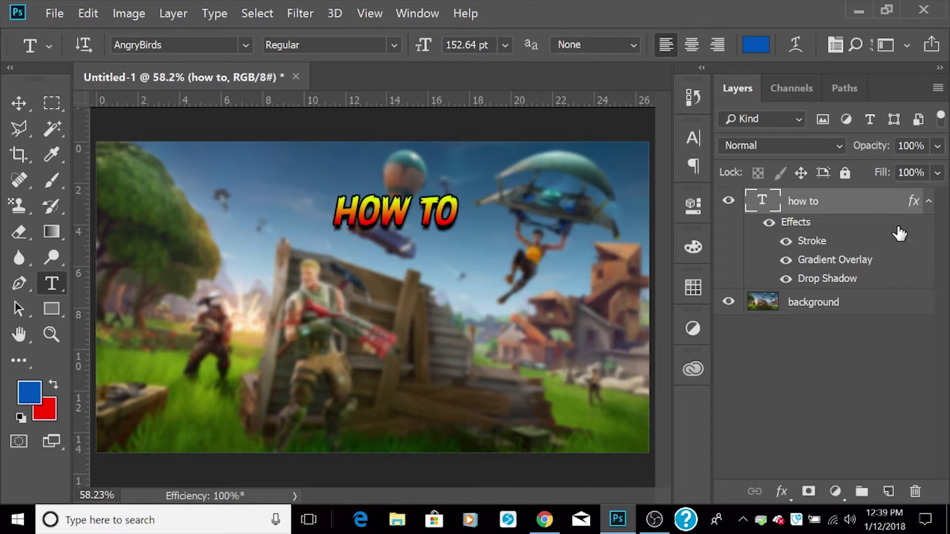
Step: Collapse the effects list of the "how to" layer and start a Free Transform on the text
{"action": "left_click", "coordinate": [930, 201]}
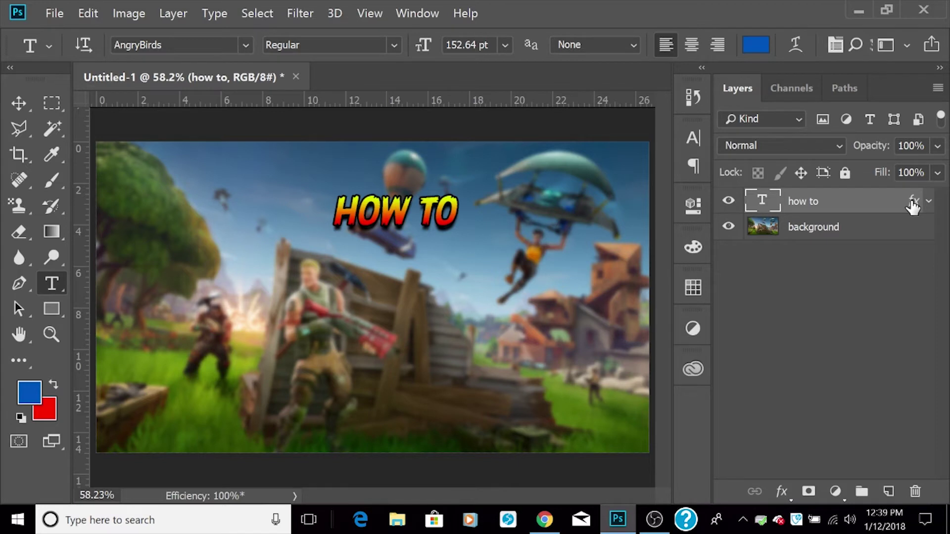
{"action": "key", "text": "ctrl+t"}
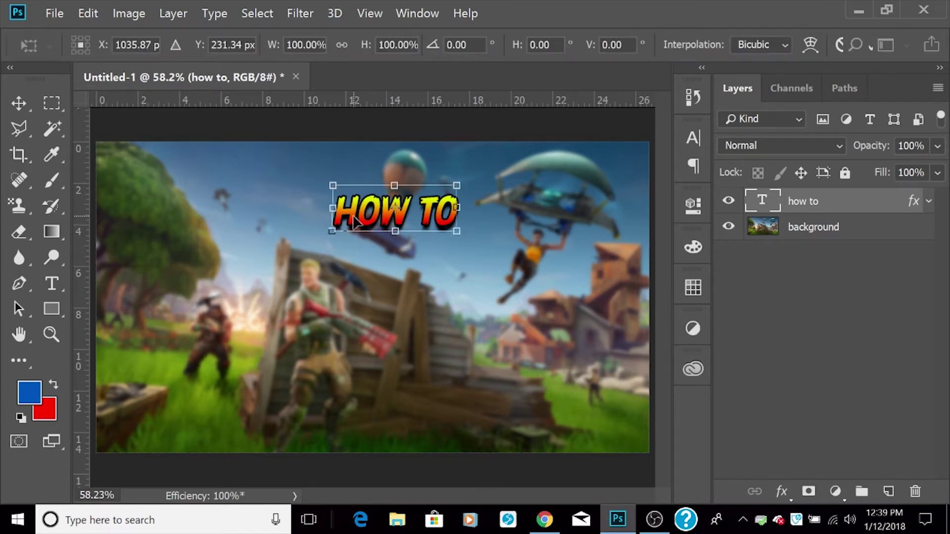
Step: Try resizing the "HOW TO" text unproportionally from its upper corner and undo each attempt
{"action": "left_click_drag", "start_coordinate": [452, 184], "coordinate": [501, 182]}
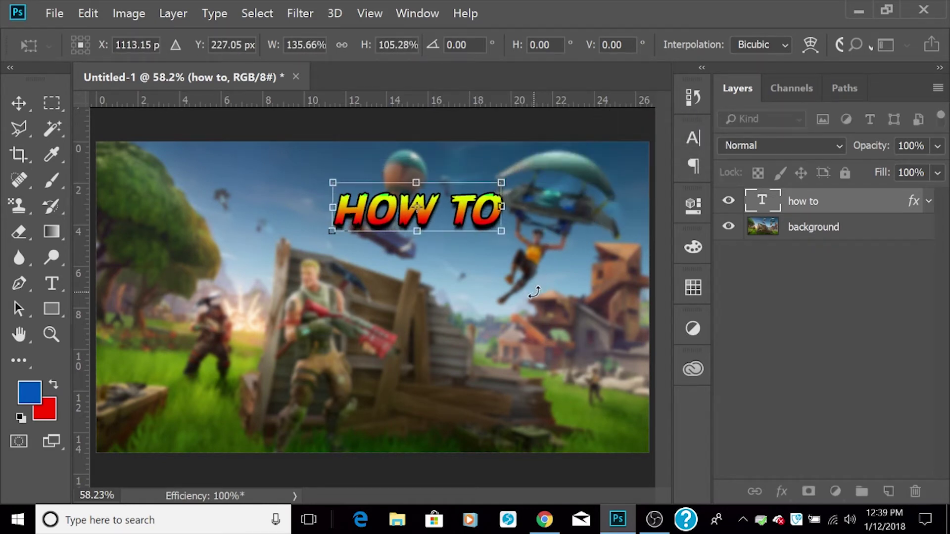
{"action": "key", "text": "ctrl+z"}
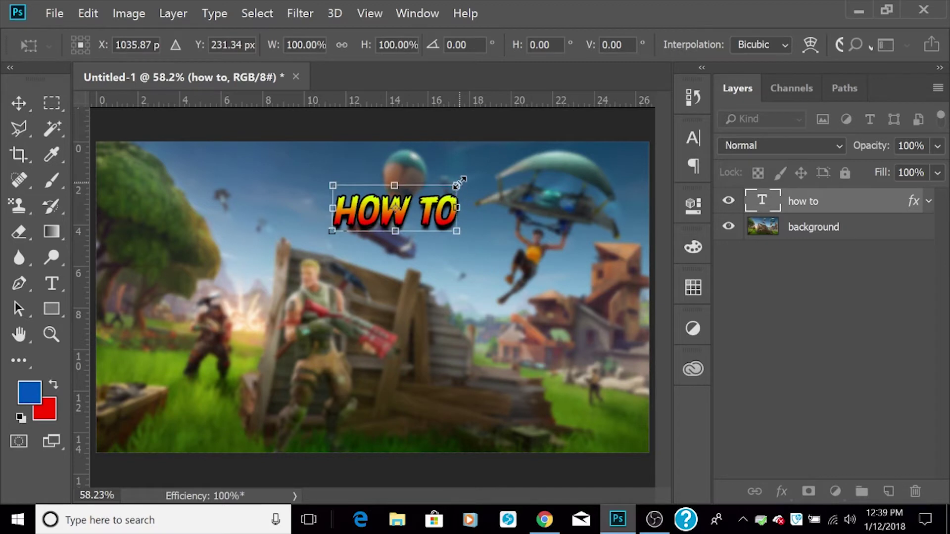
{"action": "left_click_drag", "start_coordinate": [458, 184], "coordinate": [578, 227]}
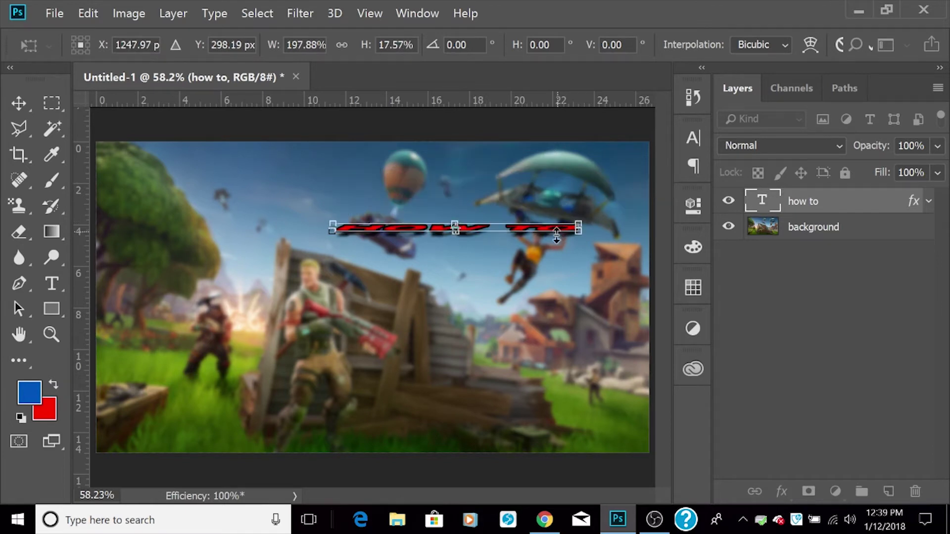
{"action": "key", "text": "ctrl+z"}
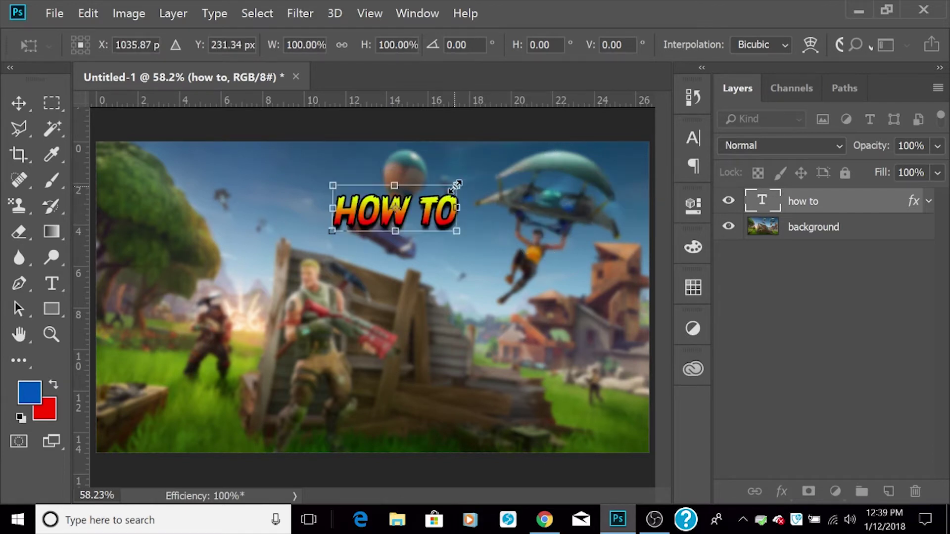
Step: Scale the "HOW TO" text to about 148% width and 122% height and move it slightly down and left below the balloon
{"action": "left_click_drag", "start_coordinate": [465, 203], "coordinate": [518, 223]}
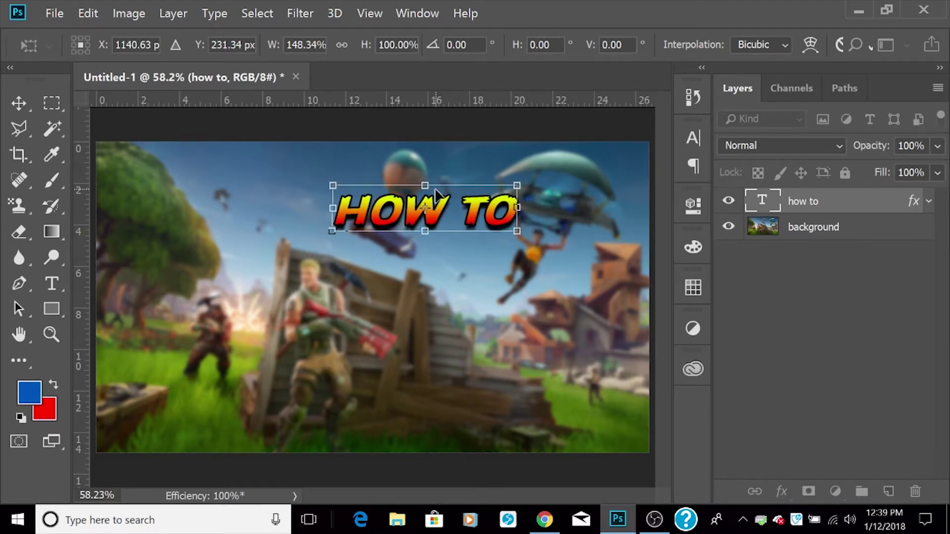
{"action": "left_click_drag", "start_coordinate": [431, 183], "coordinate": [431, 175]}
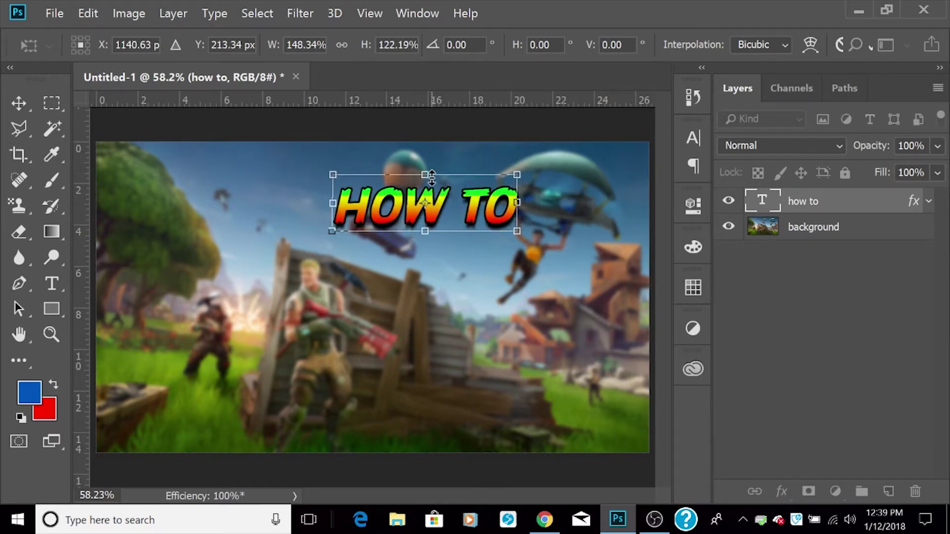
{"action": "key", "text": "Return"}
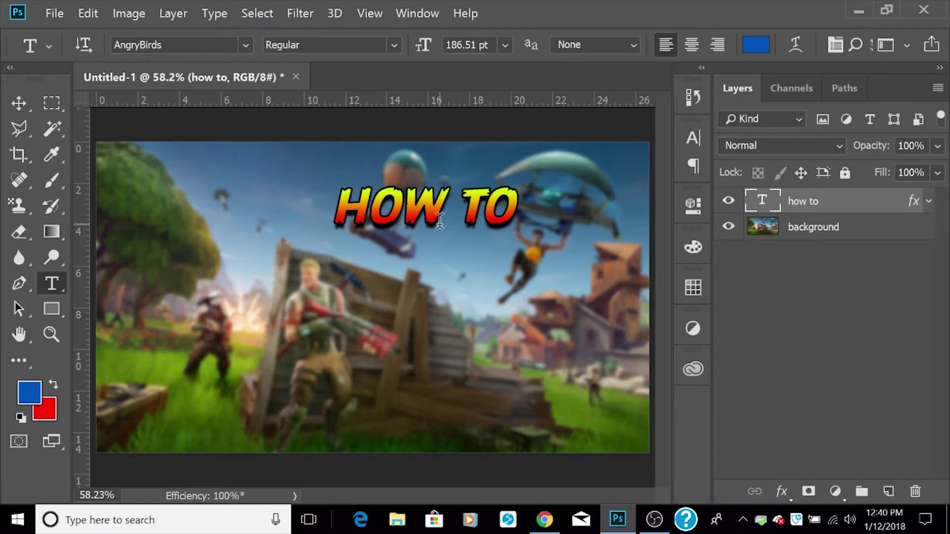
{"action": "key", "text": "v"}
{"action": "left_click_drag", "start_coordinate": [437, 207], "coordinate": [408, 229]}
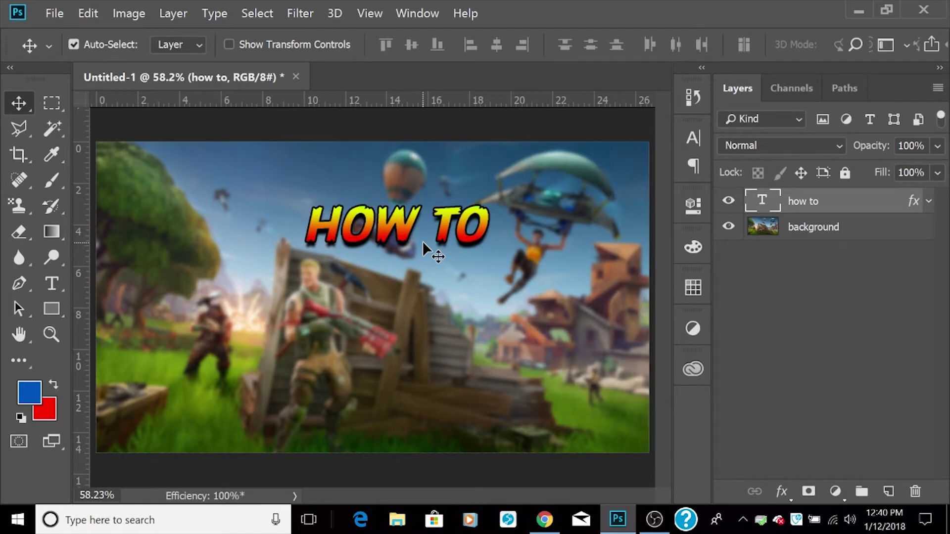
Step: Add a "THUMBNAIL" text layer in the AngryBirds font and move it left directly beneath "HOW TO"
{"action": "key", "text": "t"}
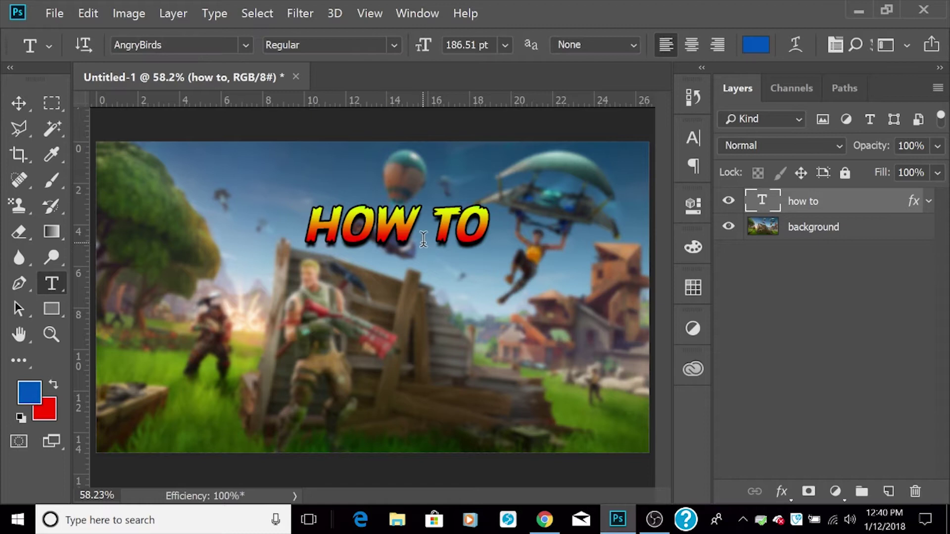
{"action": "left_click", "coordinate": [350, 292]}
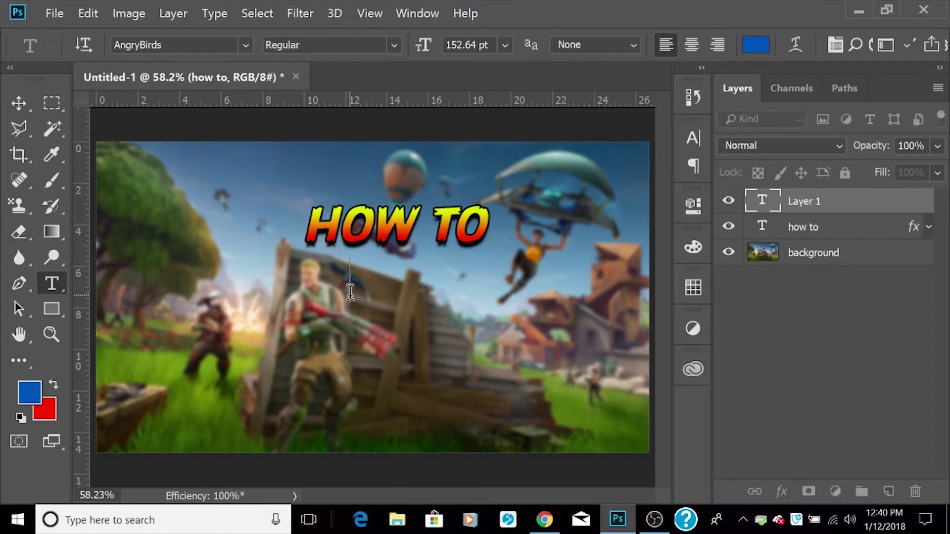
{"action": "type", "text": "THUMN"}
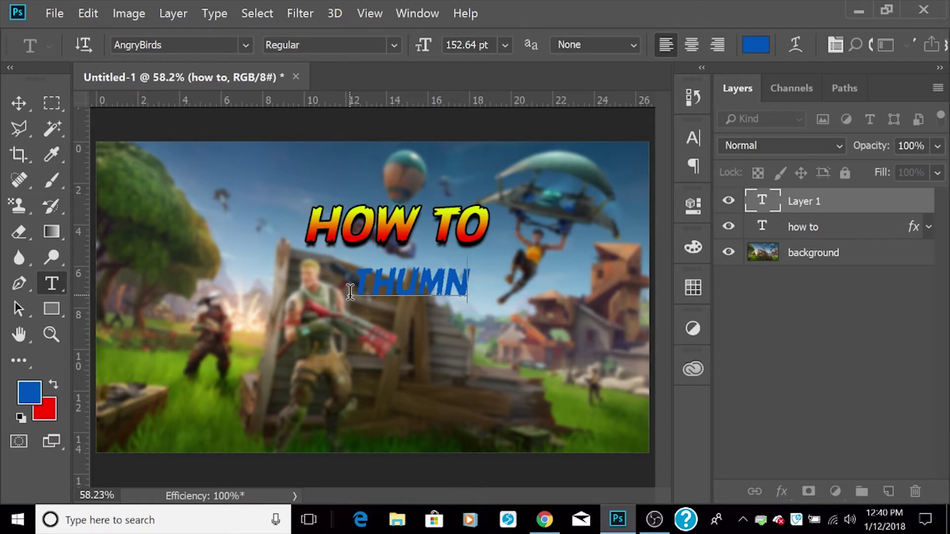
{"action": "key", "text": "BackSpace"}
{"action": "type", "text": "BNAIL"}
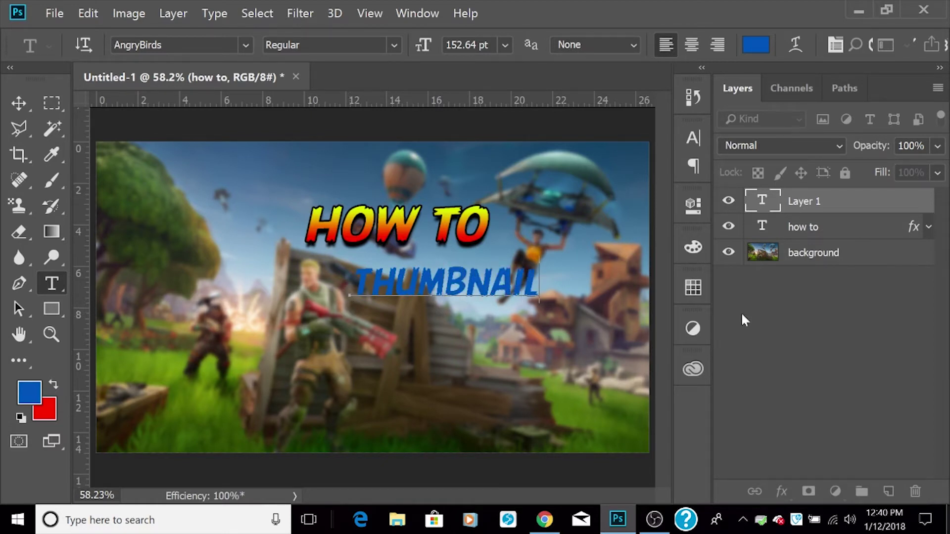
{"action": "left_click", "coordinate": [864, 349]}
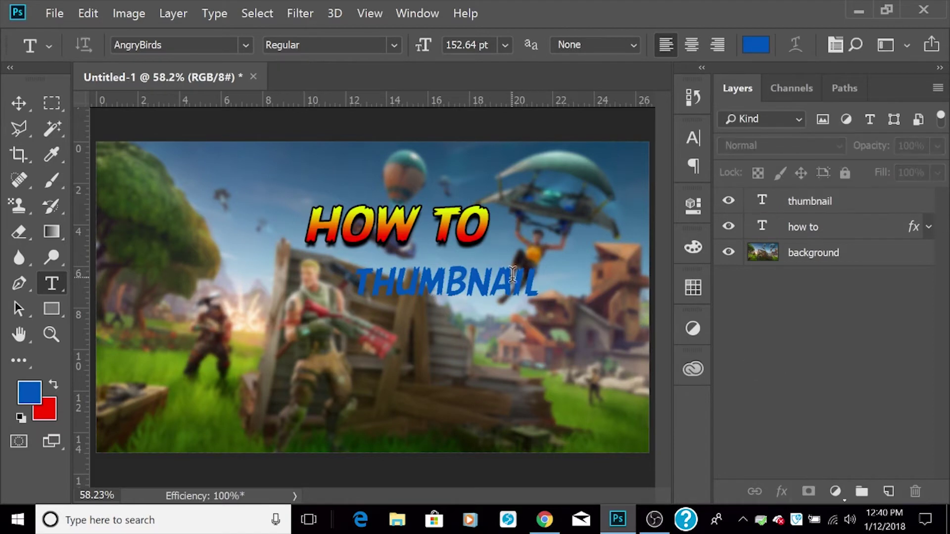
{"action": "key", "text": "v"}
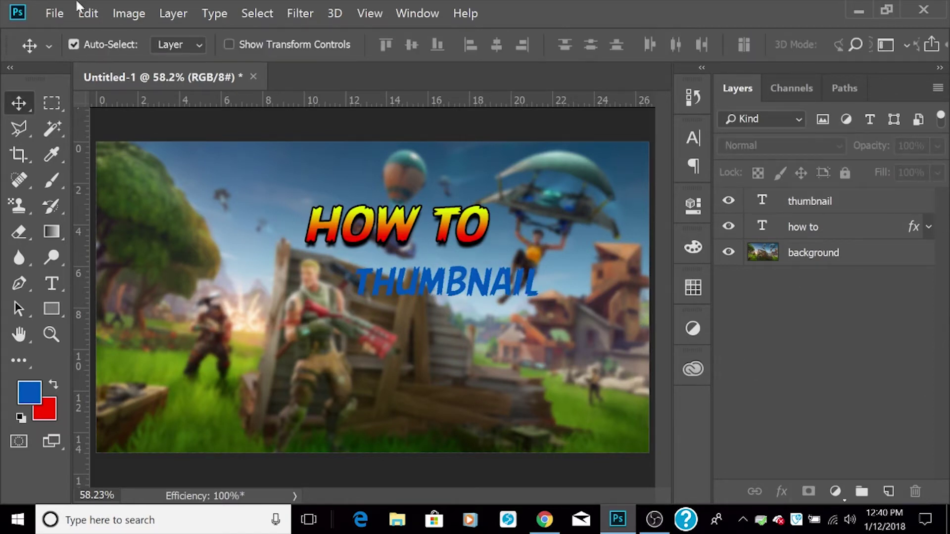
{"action": "left_click_drag", "start_coordinate": [534, 275], "coordinate": [481, 277]}
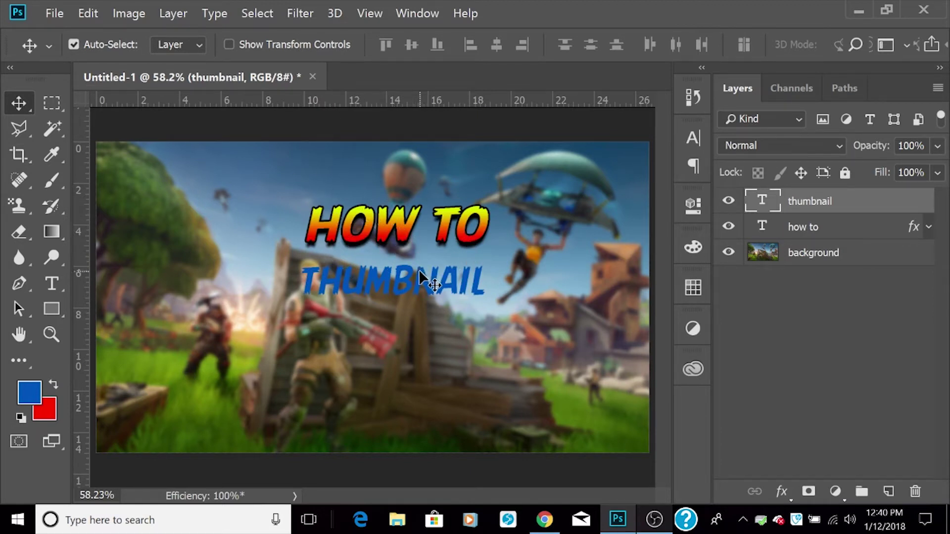
Step: Copy the layer style of the "how to" layer and paste it onto the "thumbnail" layer
{"action": "left_click", "coordinate": [801, 230]}
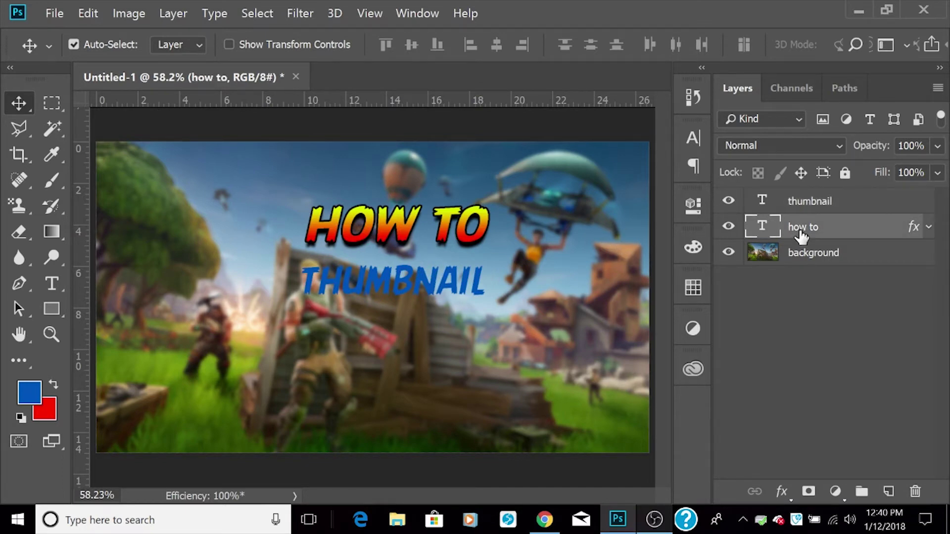
{"action": "right_click", "coordinate": [800, 232]}
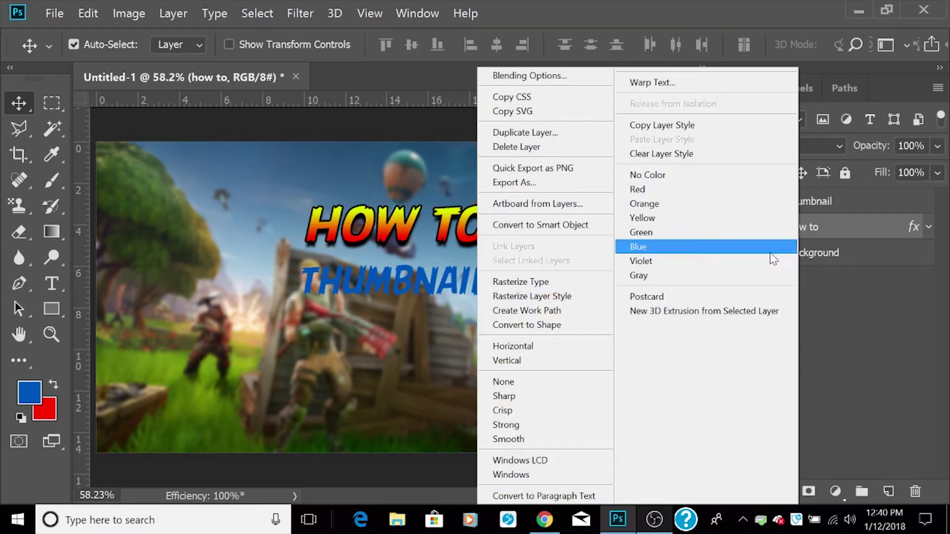
{"action": "left_click", "coordinate": [659, 126]}
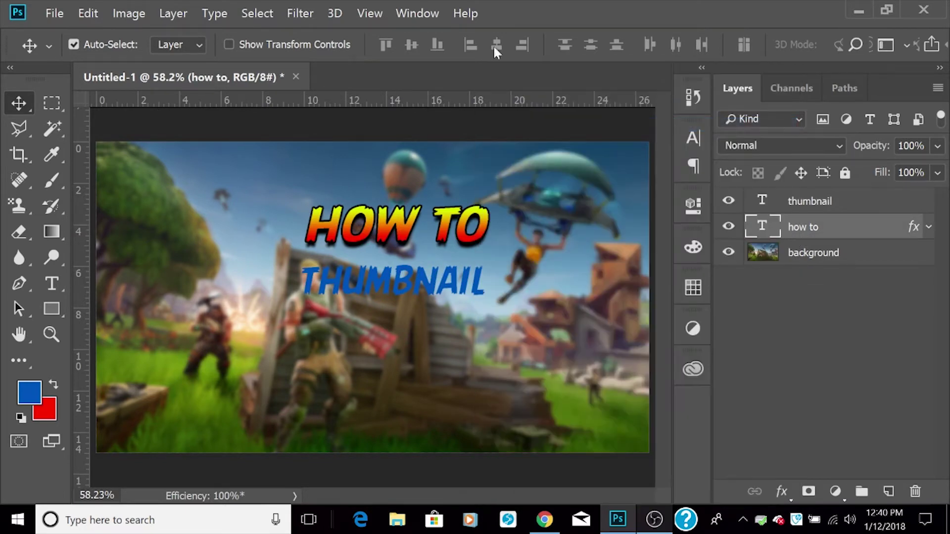
{"action": "left_click", "coordinate": [791, 212]}
{"action": "right_click", "coordinate": [789, 200]}
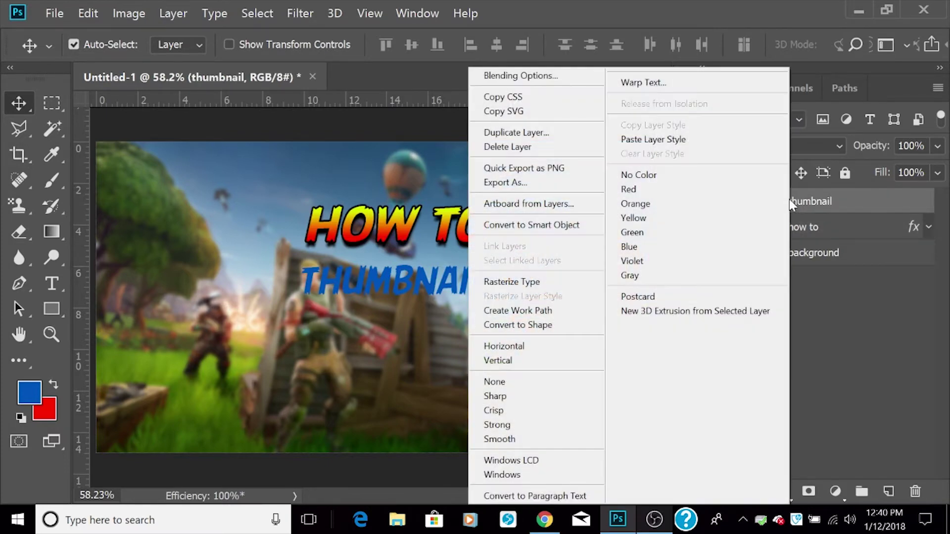
{"action": "left_click", "coordinate": [722, 138]}
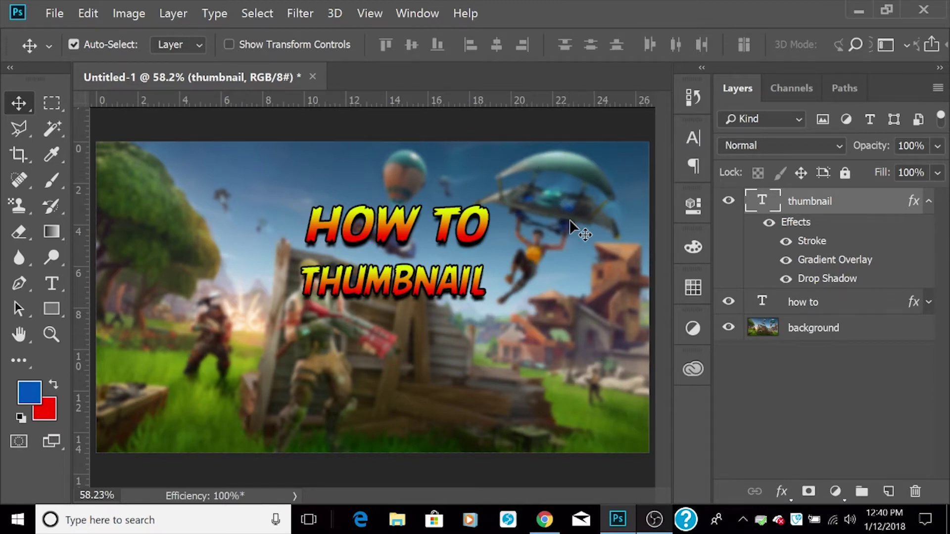
Step: Enlarge the "THUMBNAIL" text with Free Transform to nearly twice its width and place it directly under "HOW TO"
{"action": "key", "text": "ctrl+t"}
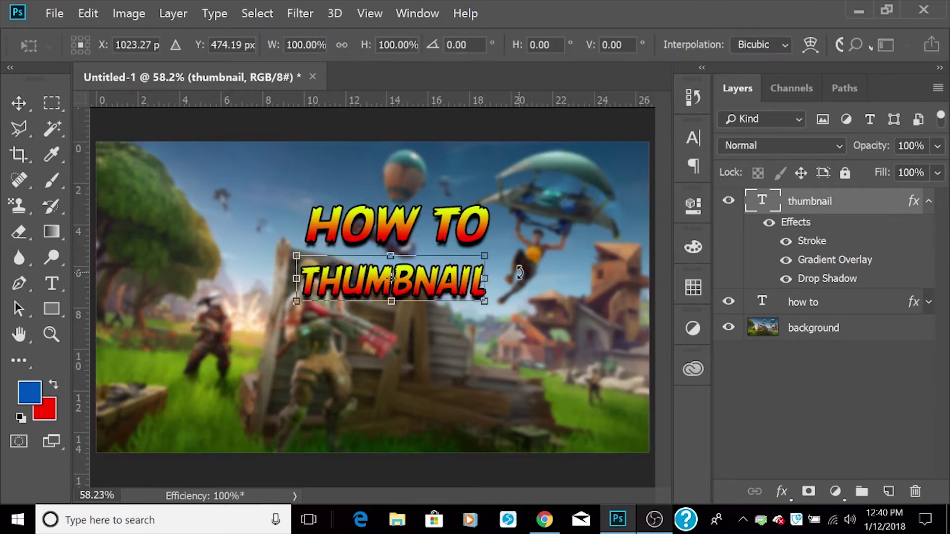
{"action": "left_click_drag", "start_coordinate": [485, 256], "coordinate": [642, 203]}
{"action": "left_click_drag", "start_coordinate": [559, 253], "coordinate": [483, 281]}
{"action": "key", "text": "Return"}
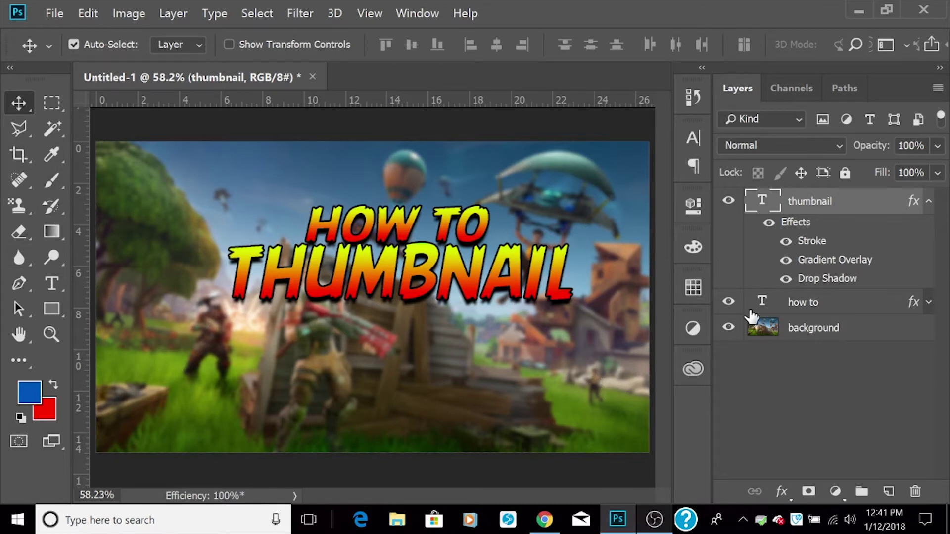
Step: Try the blue lightning brush at size 5000 on the background layer and undo both strokes
{"action": "left_click", "coordinate": [768, 333]}
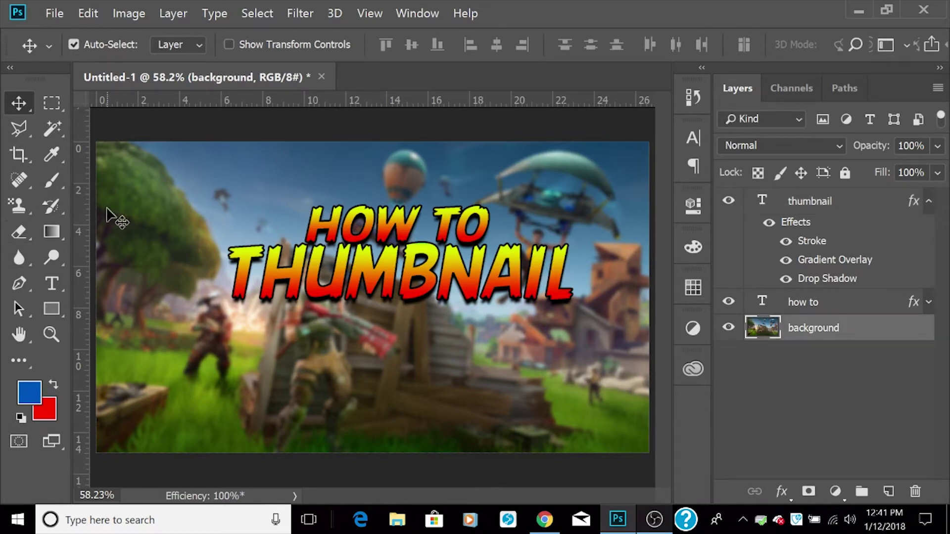
{"action": "left_click", "coordinate": [51, 206]}
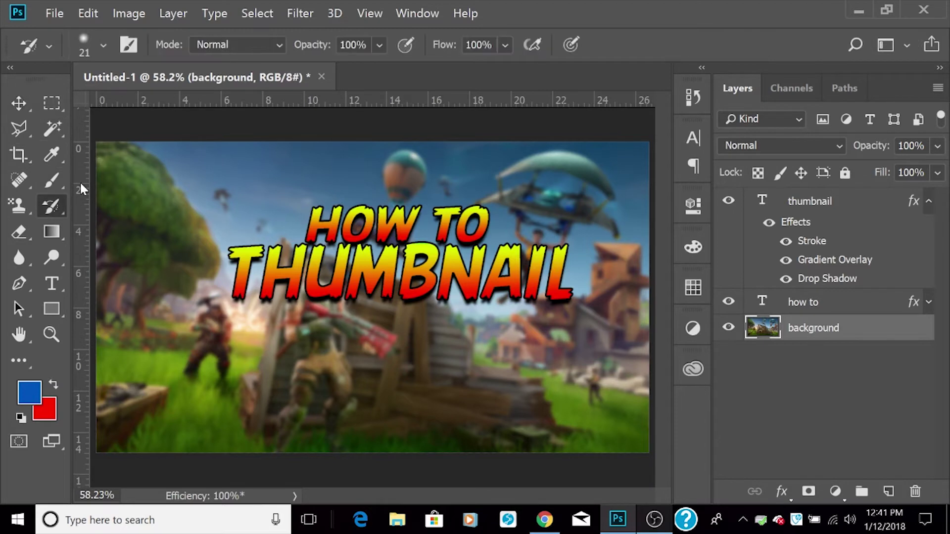
{"action": "left_click", "coordinate": [51, 180]}
{"action": "left_click", "coordinate": [422, 248]}
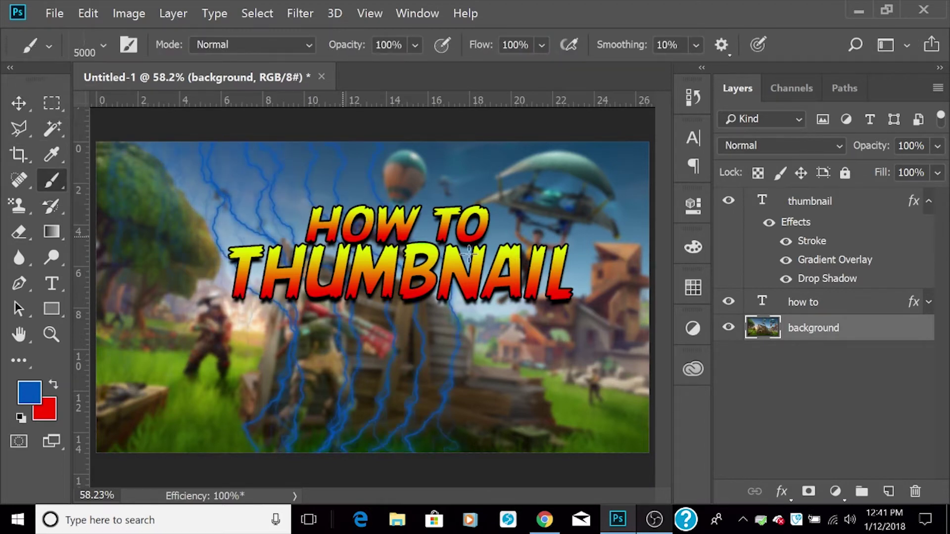
{"action": "left_click", "coordinate": [402, 246]}
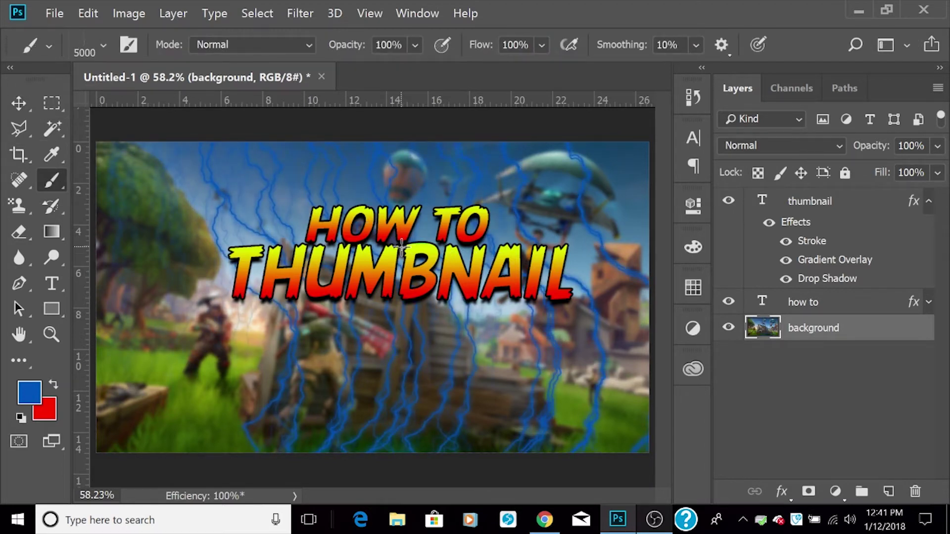
{"action": "key", "text": "ctrl+alt+z"}
{"action": "key", "text": "ctrl+alt+z"}
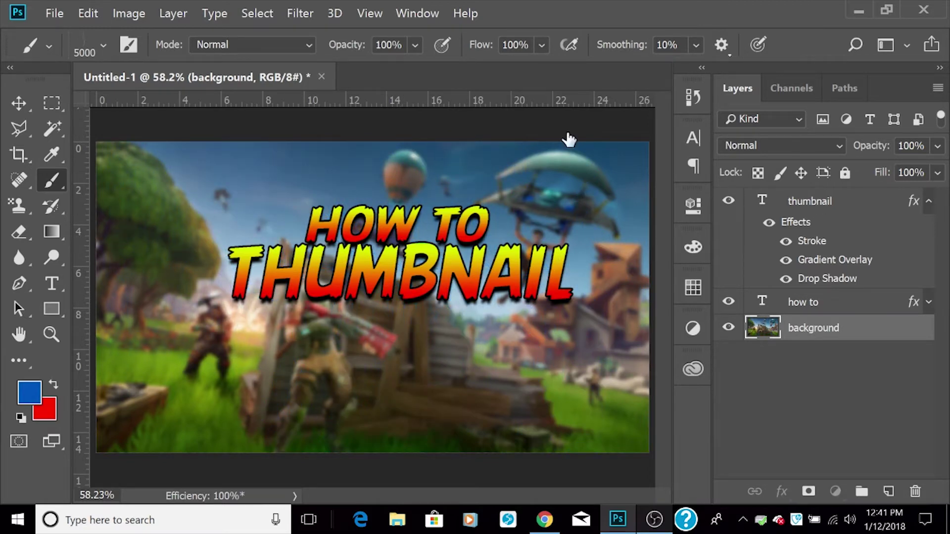
Step: Try to paint on the "thumbnail" type layer and decline rasterizing it
{"action": "left_click", "coordinate": [737, 196]}
{"action": "left_click", "coordinate": [406, 241]}
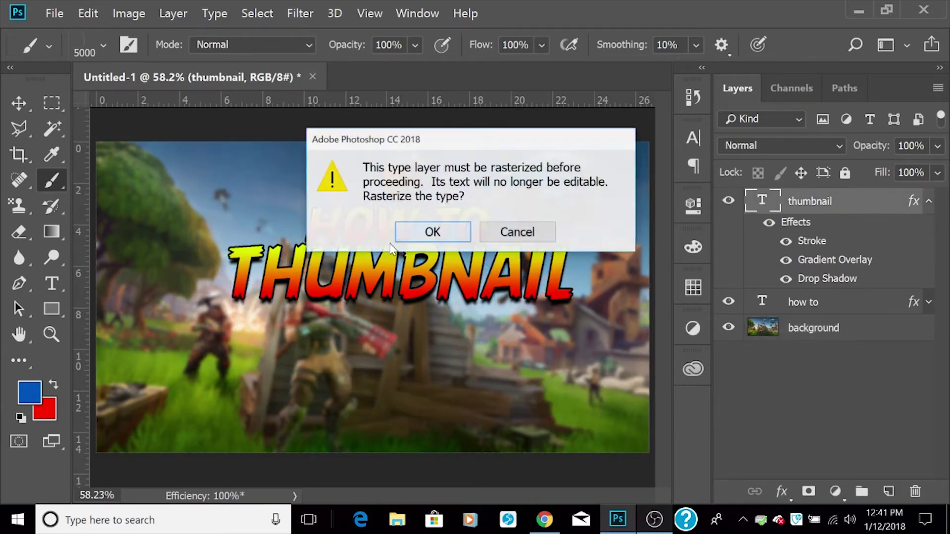
{"action": "left_click", "coordinate": [500, 236]}
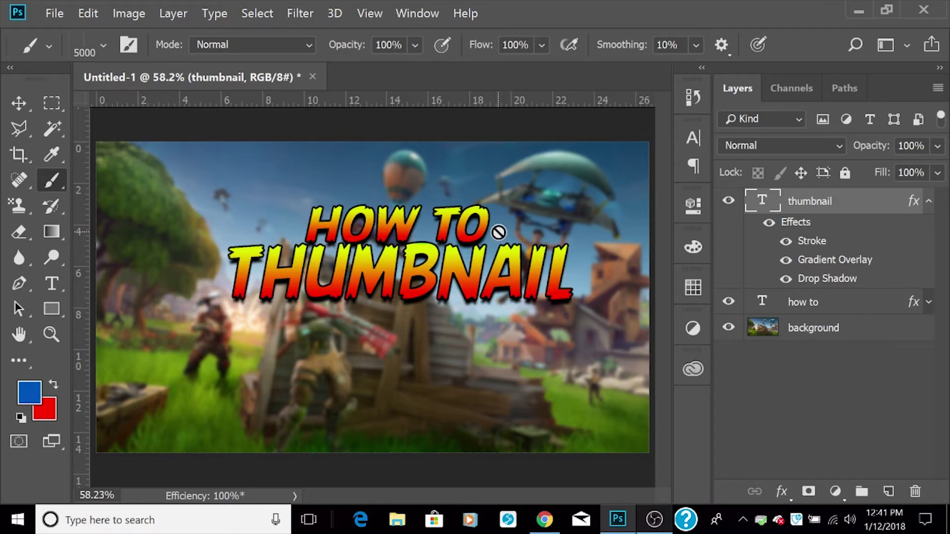
{"action": "right_click", "coordinate": [836, 208]}
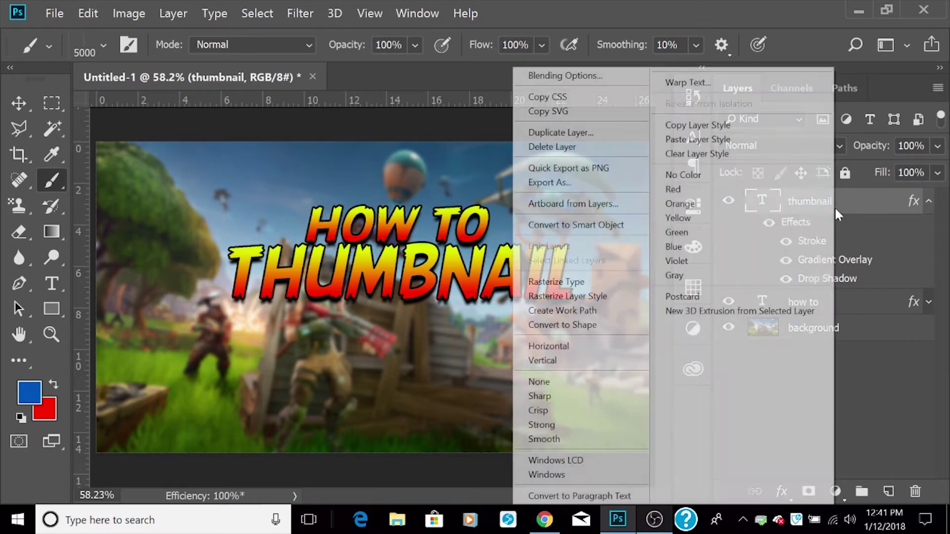
{"action": "left_click", "coordinate": [886, 430]}
Step: Select the "thumbnail" and "how to" layers together and clear the selection again
{"action": "left_click", "coordinate": [817, 303]}
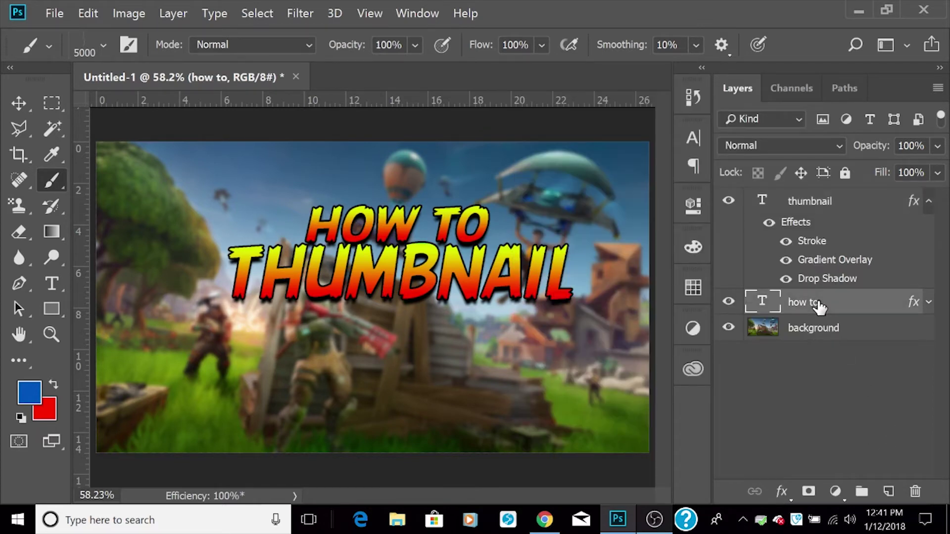
{"action": "left_click", "coordinate": [819, 311], "text": "ctrl"}
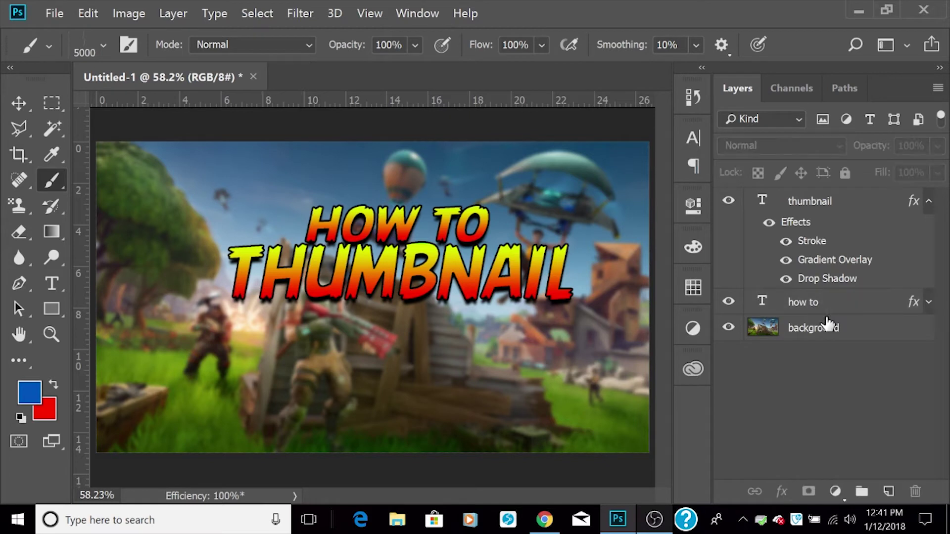
{"action": "left_click", "coordinate": [812, 208]}
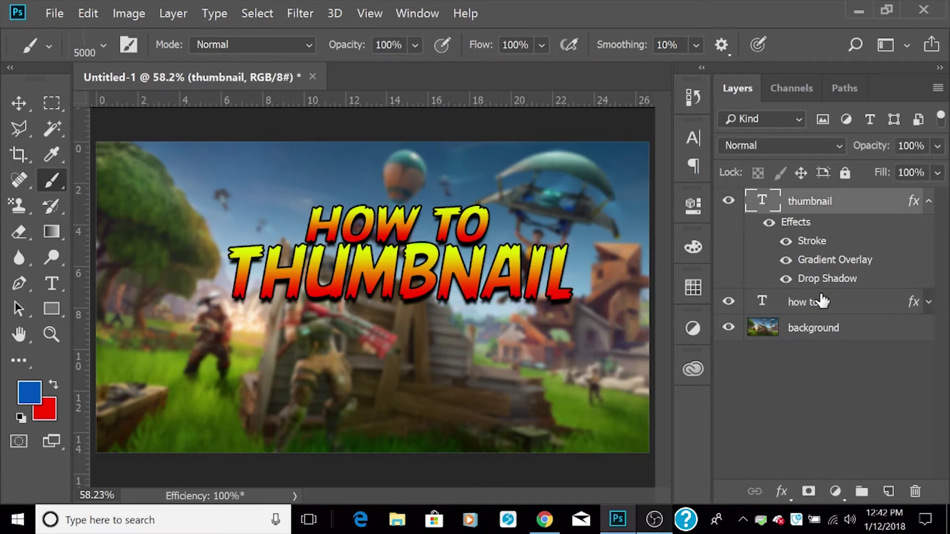
{"action": "left_click", "coordinate": [817, 305], "text": "ctrl"}
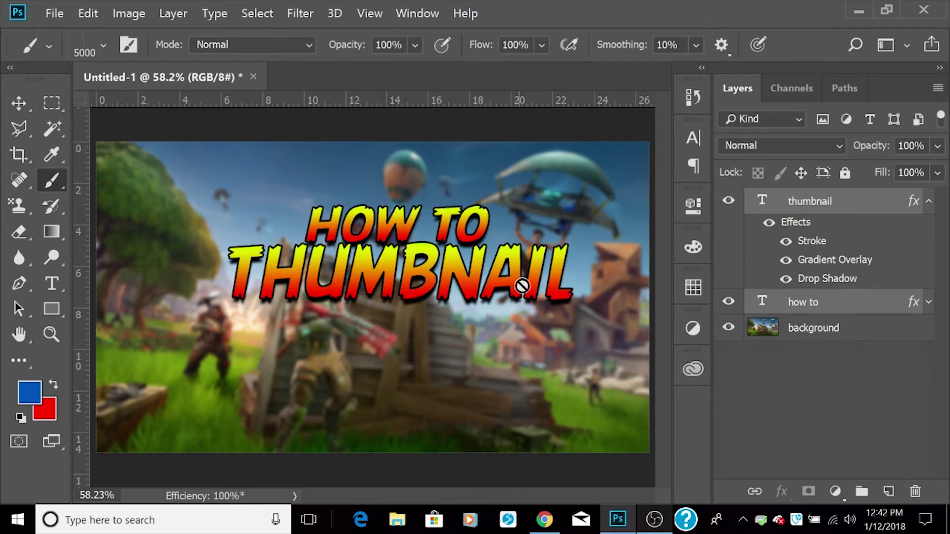
{"action": "left_click", "coordinate": [772, 311]}
{"action": "left_click", "coordinate": [788, 376]}
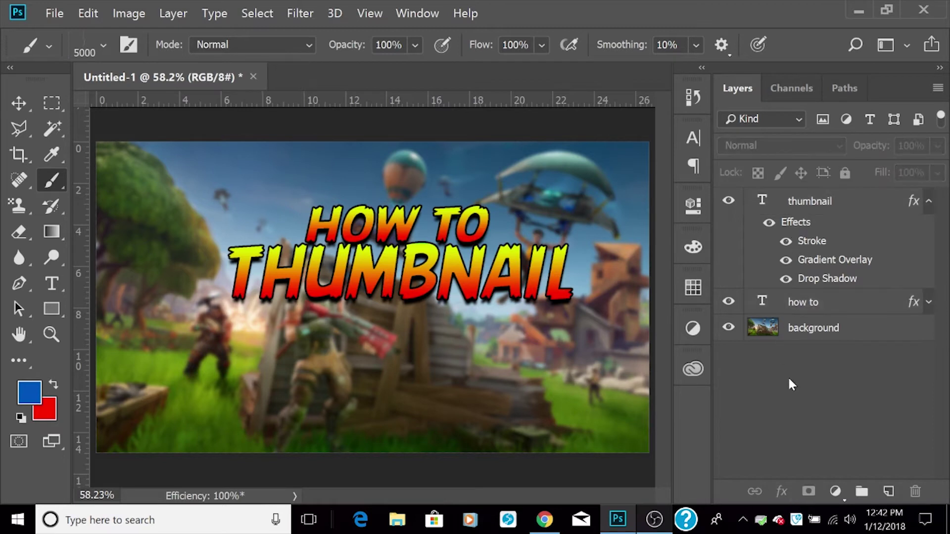
Step: Move "HOW TO" slightly right above "THUMBNAIL" and merge the two text layers into one
{"action": "key", "text": "v"}
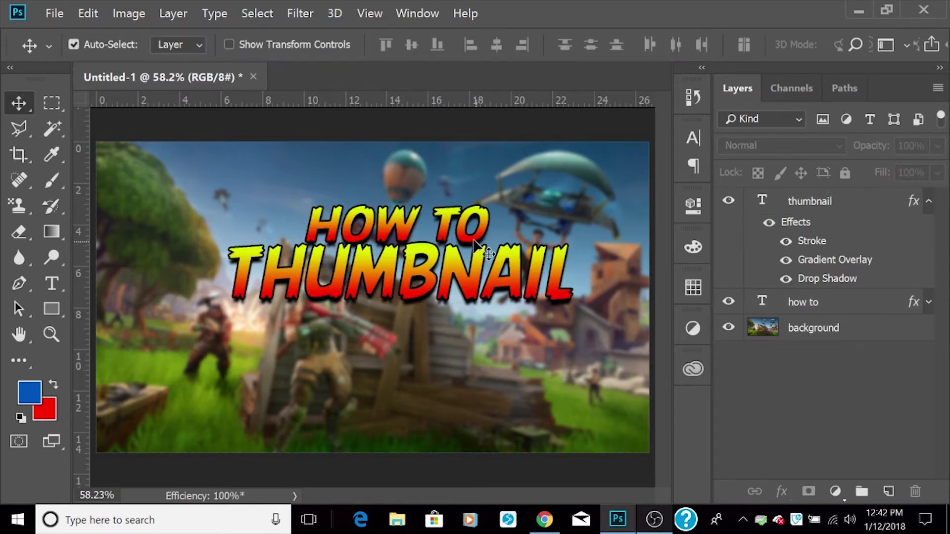
{"action": "mouse_move", "coordinate": [480, 241]}
{"action": "left_mouse_down"}
{"action": "mouse_move", "coordinate": [488, 215]}
{"action": "mouse_move", "coordinate": [485, 235]}
{"action": "mouse_move", "coordinate": [482, 226]}
{"action": "mouse_move", "coordinate": [498, 237]}
{"action": "left_mouse_up"}
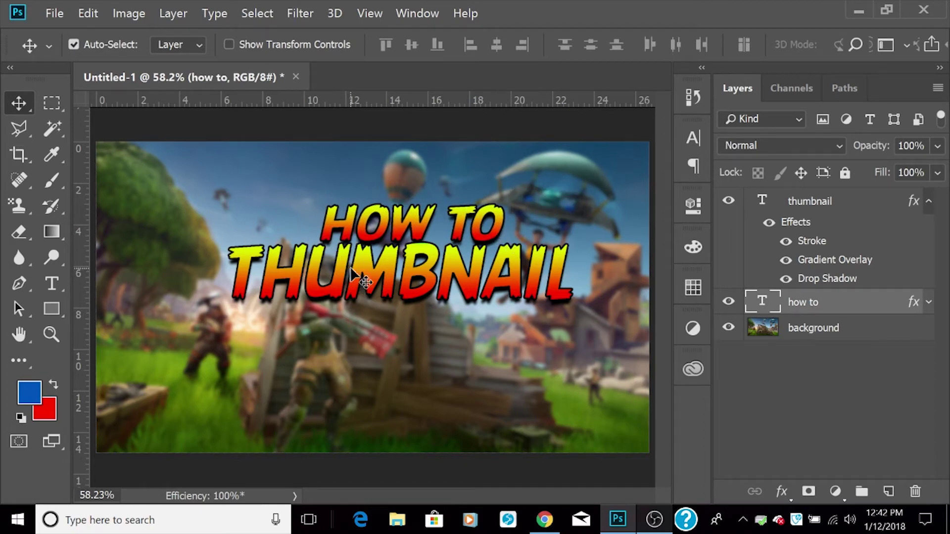
{"action": "key", "text": "ctrl"}
{"action": "left_click", "coordinate": [836, 305], "text": "ctrl"}
{"action": "left_click", "coordinate": [814, 203], "text": "ctrl"}
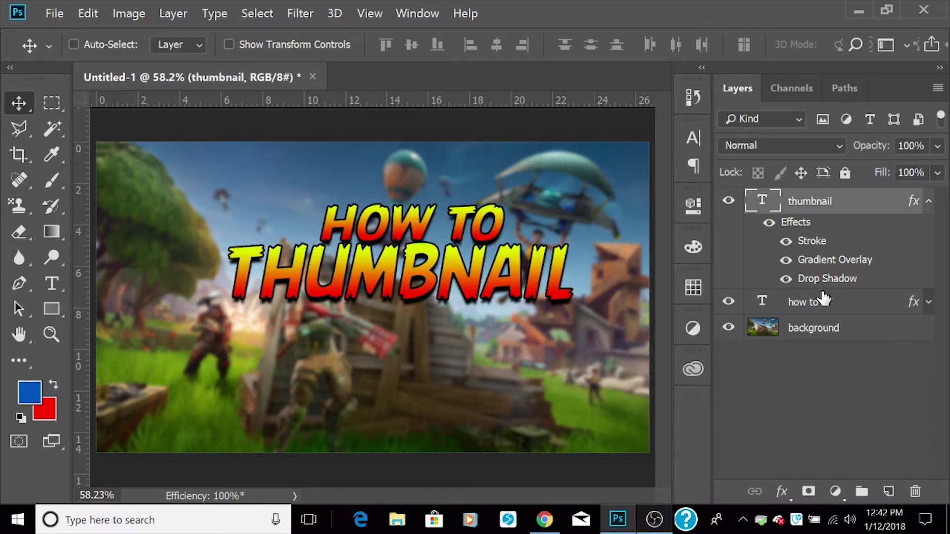
{"action": "left_click", "coordinate": [819, 303], "text": "ctrl"}
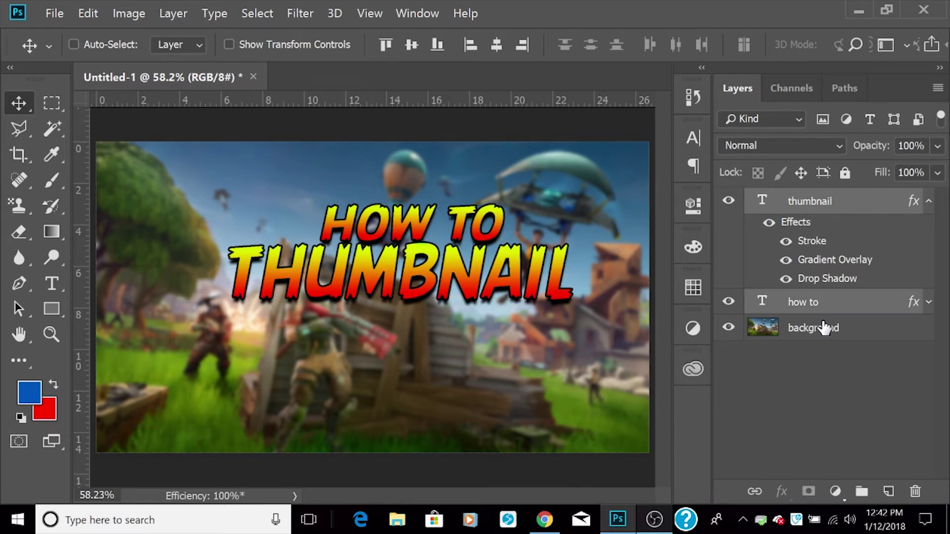
{"action": "key", "text": "ctrl+e"}
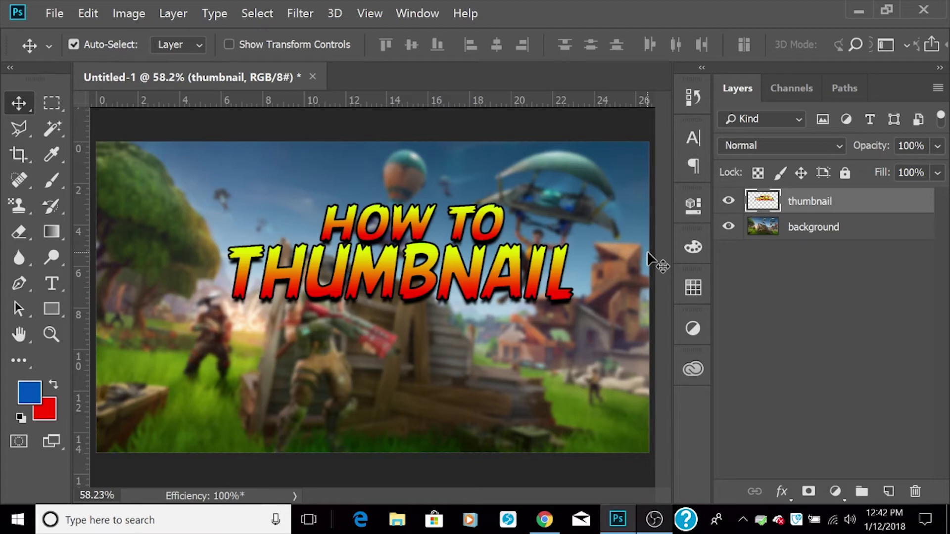
Step: Move the merged text slightly left and down and load its outline as a selection
{"action": "left_click_drag", "start_coordinate": [501, 230], "coordinate": [476, 232]}
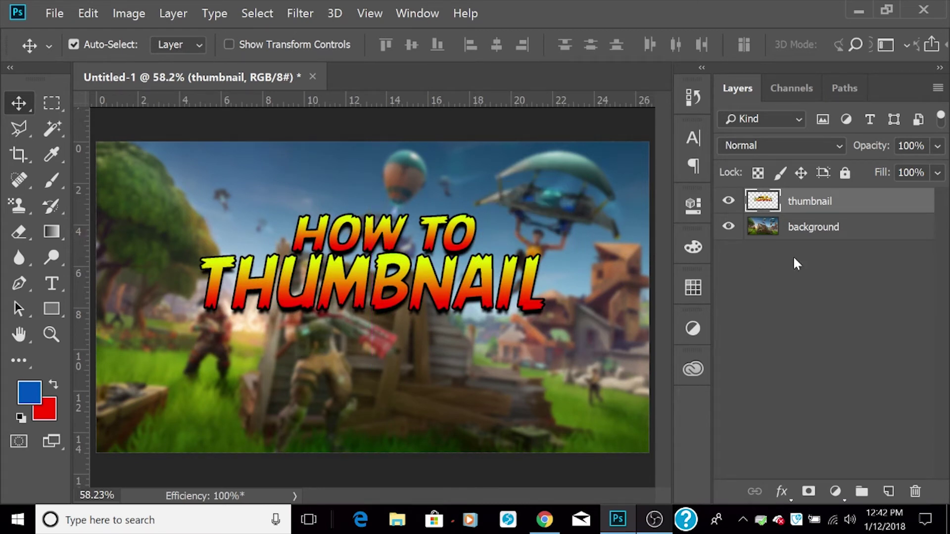
{"action": "key", "text": "ctrl"}
{"action": "left_click_drag", "start_coordinate": [761, 213], "coordinate": [784, 208]}
{"action": "left_click", "coordinate": [764, 207], "text": "ctrl"}
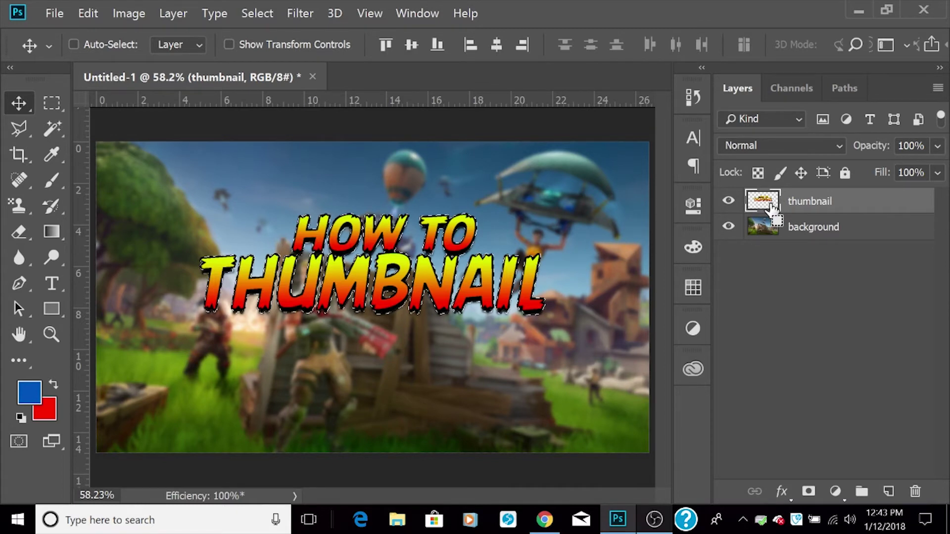
{"action": "key", "text": "ctrl"}
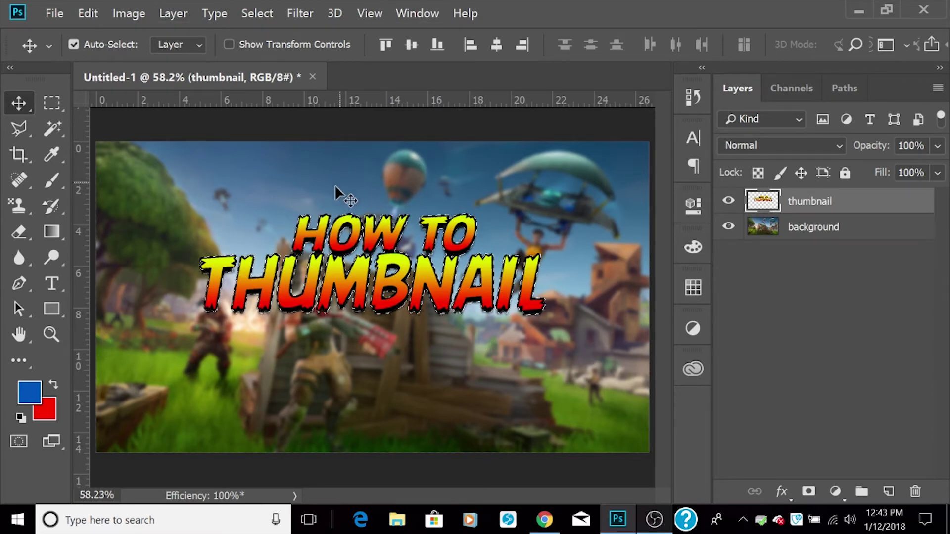
Step: Expand the selection around the "HOW TO THUMBNAIL" text by 20 pixels
{"action": "left_click", "coordinate": [256, 12]}
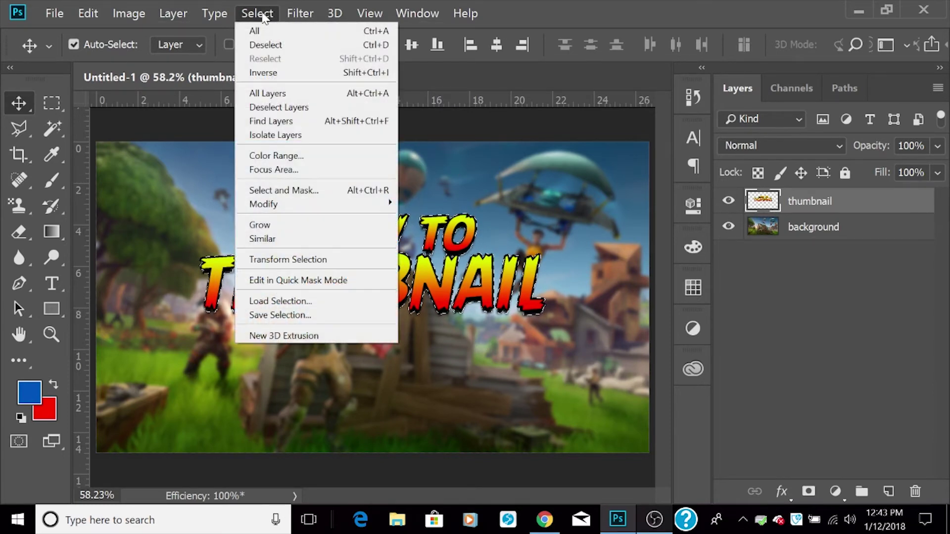
{"action": "mouse_move", "coordinate": [340, 207]}
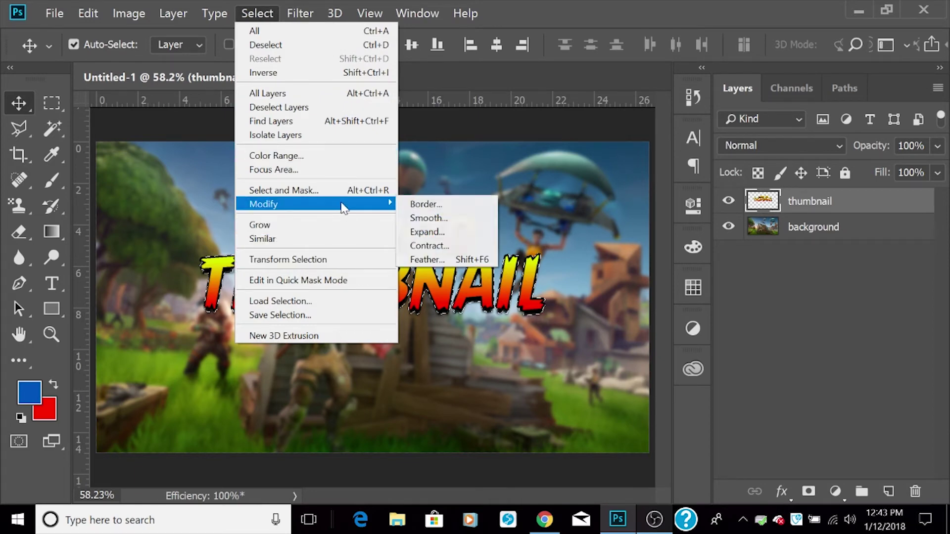
{"action": "left_click", "coordinate": [419, 231]}
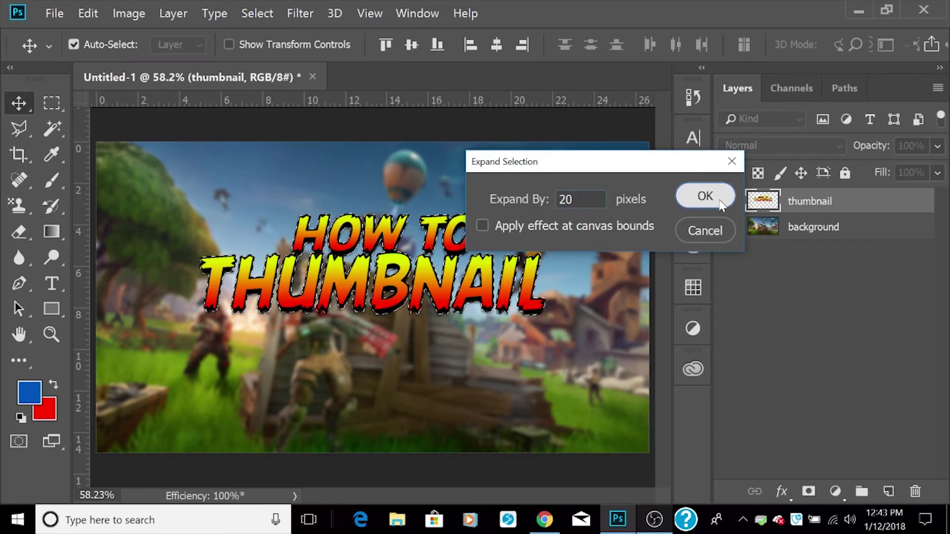
{"action": "left_click", "coordinate": [704, 196]}
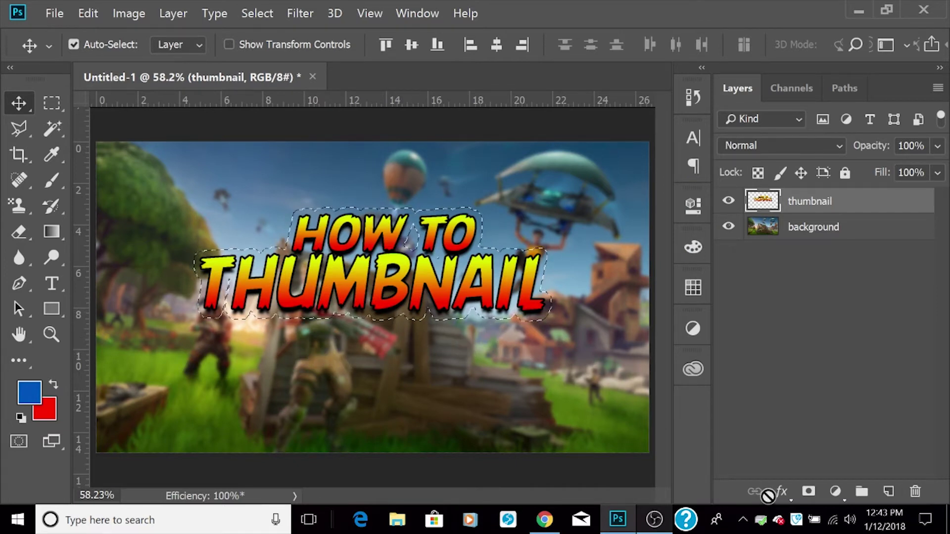
Step: Add a new layer and fill the expanded selection with the blue foreground color 0054bc
{"action": "left_click", "coordinate": [895, 499]}
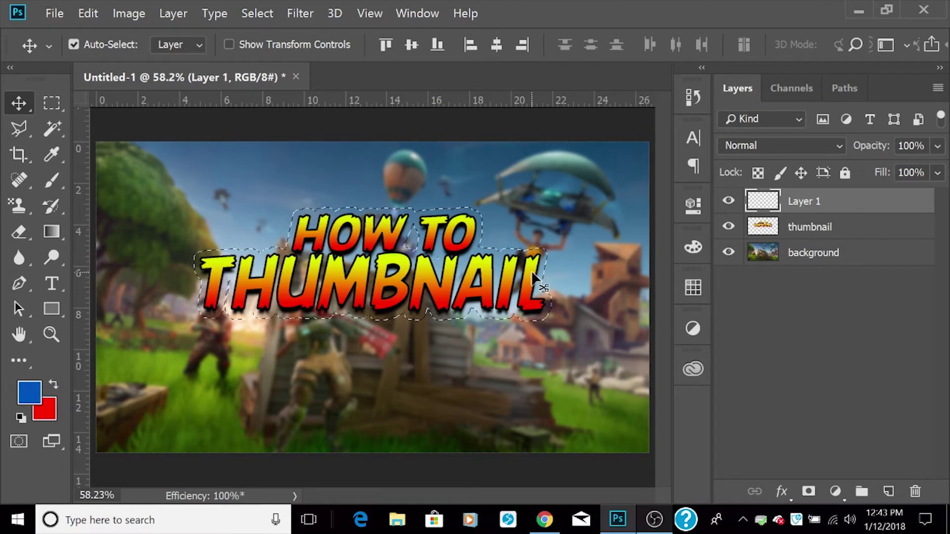
{"action": "key", "text": "alt+BackSpace"}
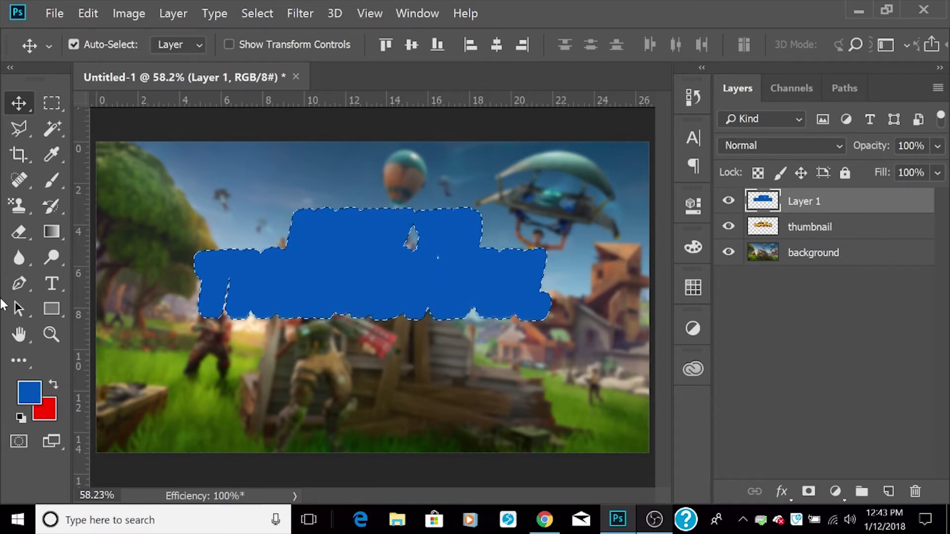
{"action": "left_click", "coordinate": [25, 399]}
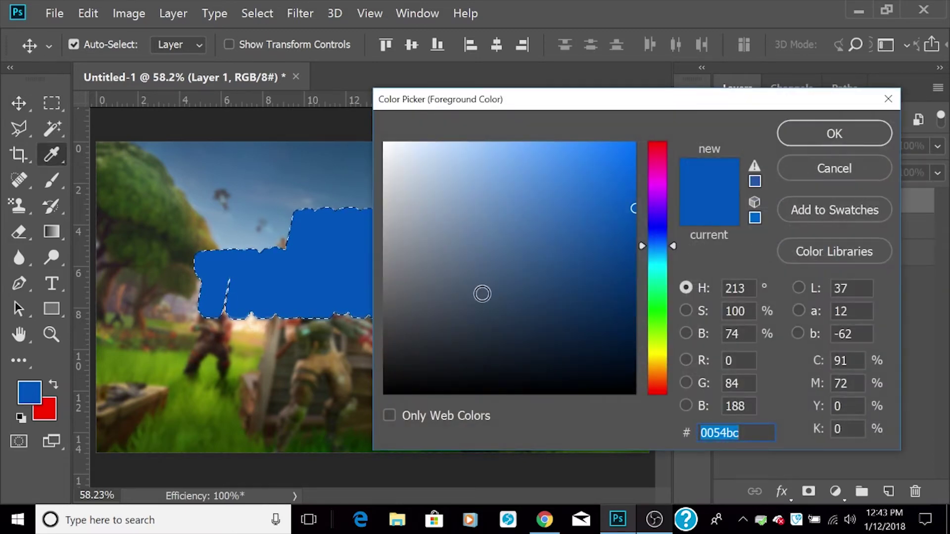
{"action": "left_click", "coordinate": [790, 169]}
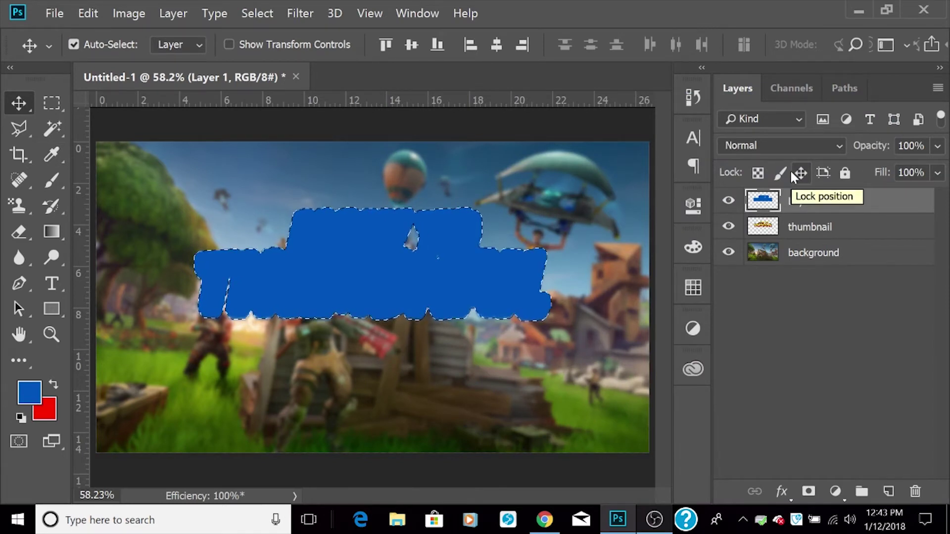
Step: Clear the selection and move the blue layer beneath the "thumbnail" layer
{"action": "key", "text": "ctrl"}
{"action": "key", "text": "ctrl+d"}
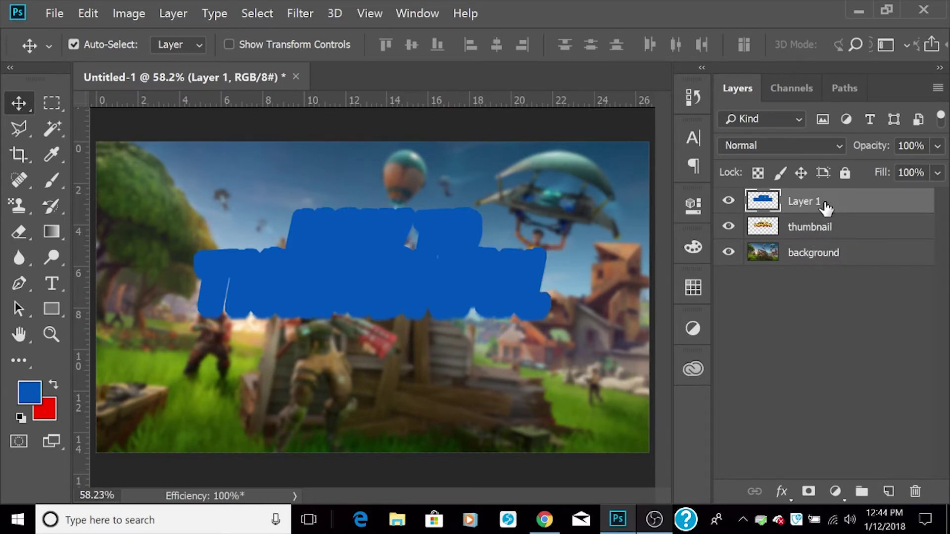
{"action": "left_click_drag", "start_coordinate": [825, 205], "coordinate": [833, 246]}
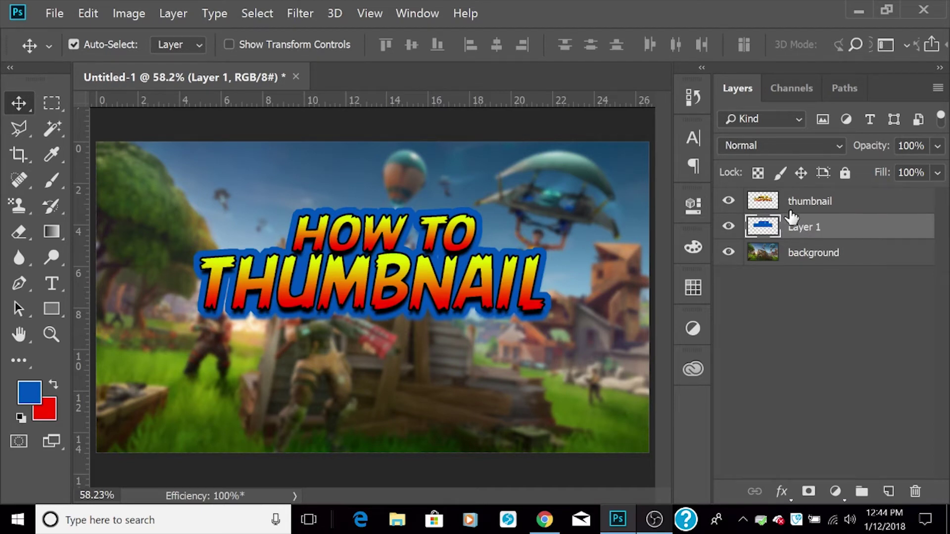
Step: Add a black outside stroke of 3 px to the blue layer through its layer style
{"action": "right_click", "coordinate": [814, 231]}
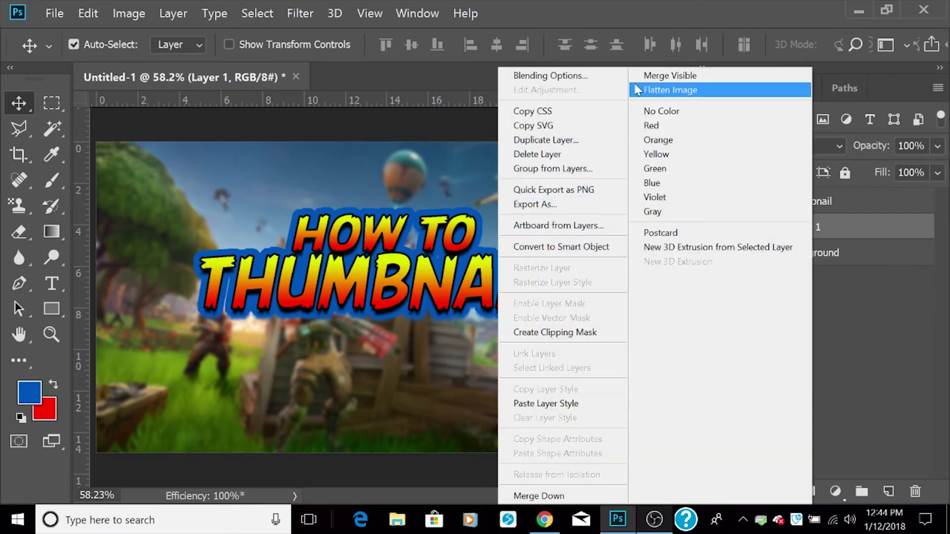
{"action": "left_click", "coordinate": [614, 75]}
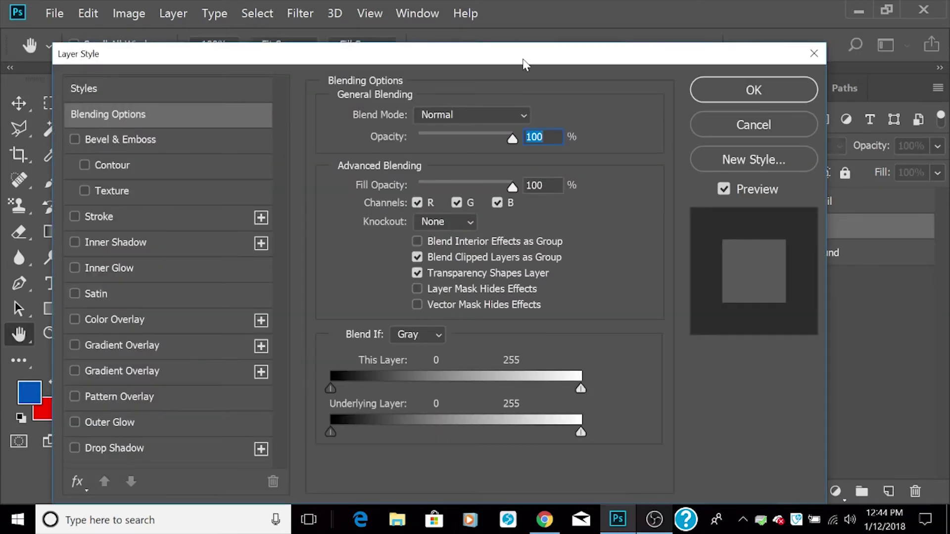
{"action": "mouse_move", "coordinate": [223, 40]}
{"action": "left_mouse_down"}
{"action": "mouse_move", "coordinate": [403, 40]}
{"action": "mouse_move", "coordinate": [652, 64]}
{"action": "left_mouse_up"}
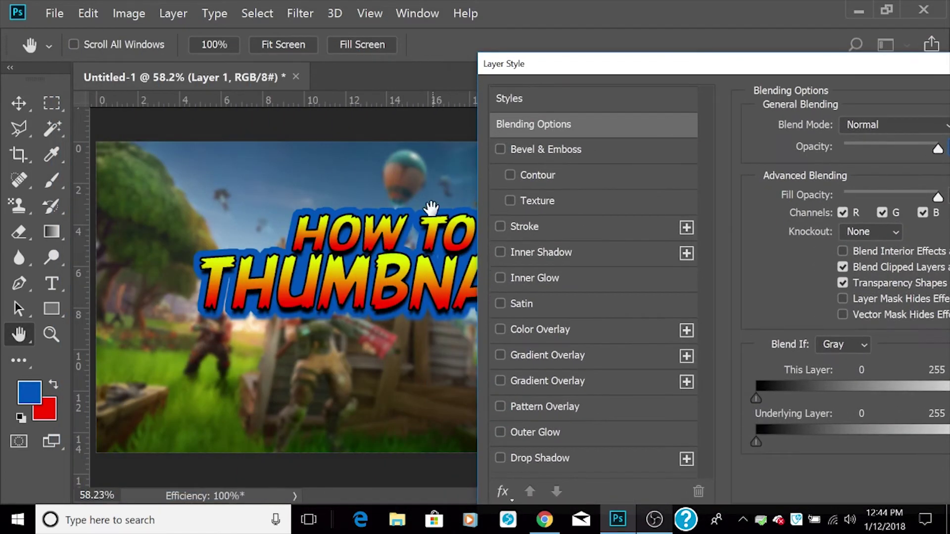
{"action": "left_click", "coordinate": [501, 227]}
{"action": "left_click", "coordinate": [521, 227]}
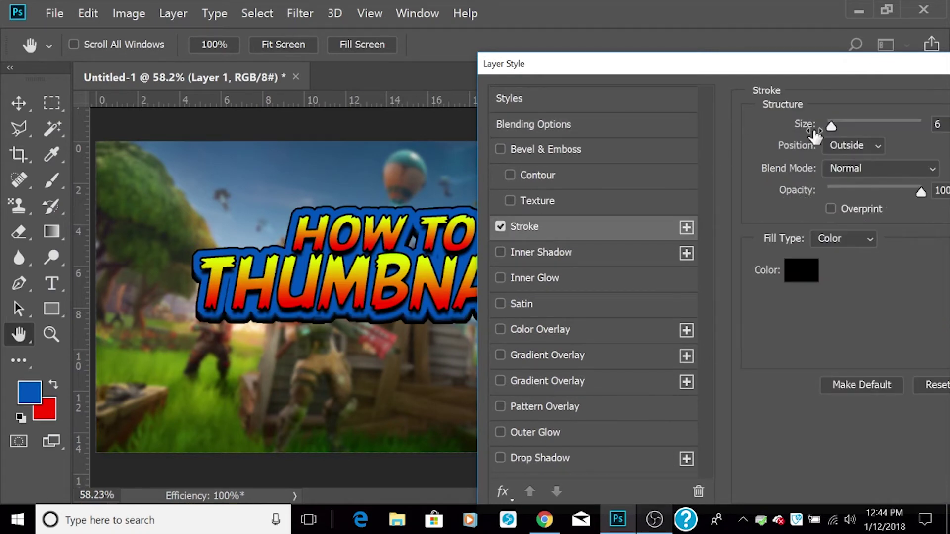
{"action": "left_click_drag", "start_coordinate": [829, 127], "coordinate": [827, 127]}
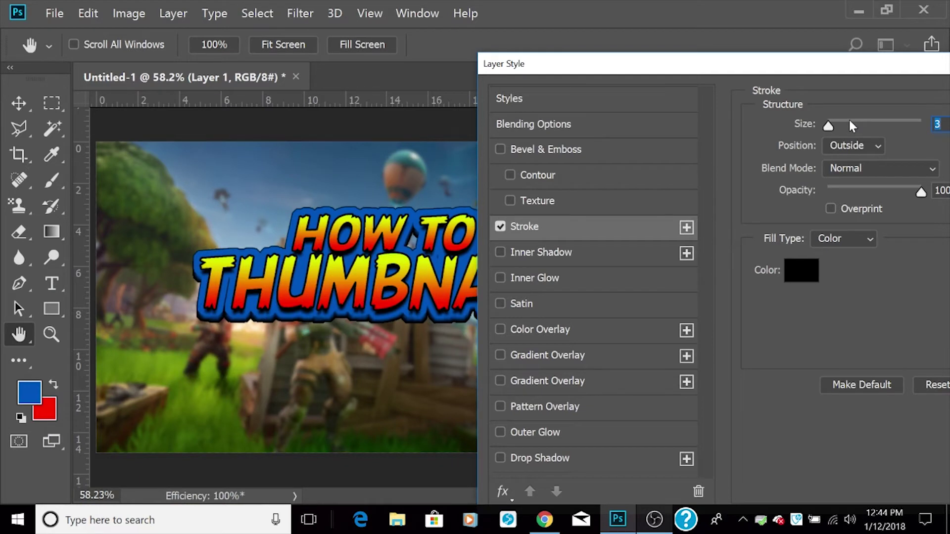
{"action": "left_click_drag", "start_coordinate": [827, 127], "coordinate": [828, 126]}
{"action": "left_click", "coordinate": [503, 460]}
{"action": "left_click", "coordinate": [505, 457]}
{"action": "left_click", "coordinate": [506, 458]}
{"action": "left_click", "coordinate": [509, 458]}
Step: Enable the outer glow on the blue layer and reset its settings to default
{"action": "left_click", "coordinate": [499, 432]}
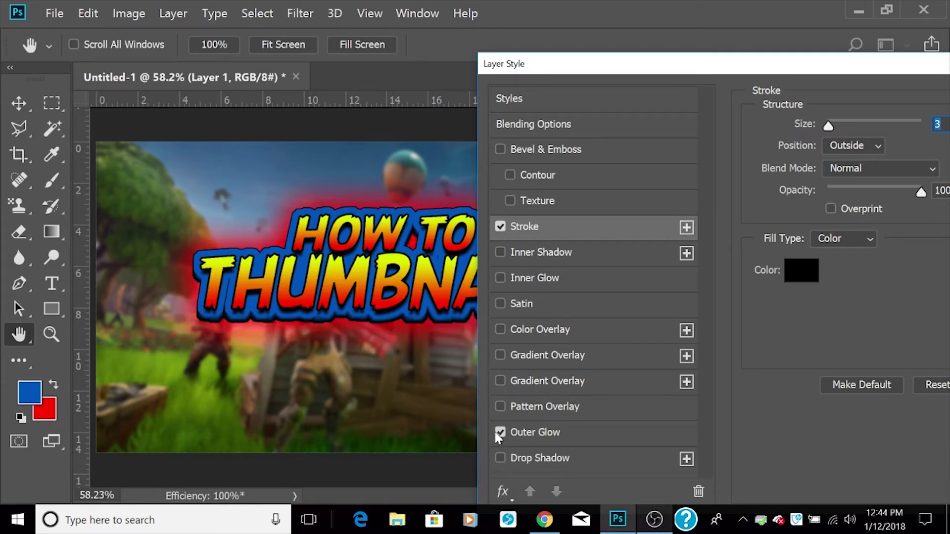
{"action": "left_click", "coordinate": [570, 438]}
{"action": "left_click_drag", "start_coordinate": [853, 69], "coordinate": [729, 73]}
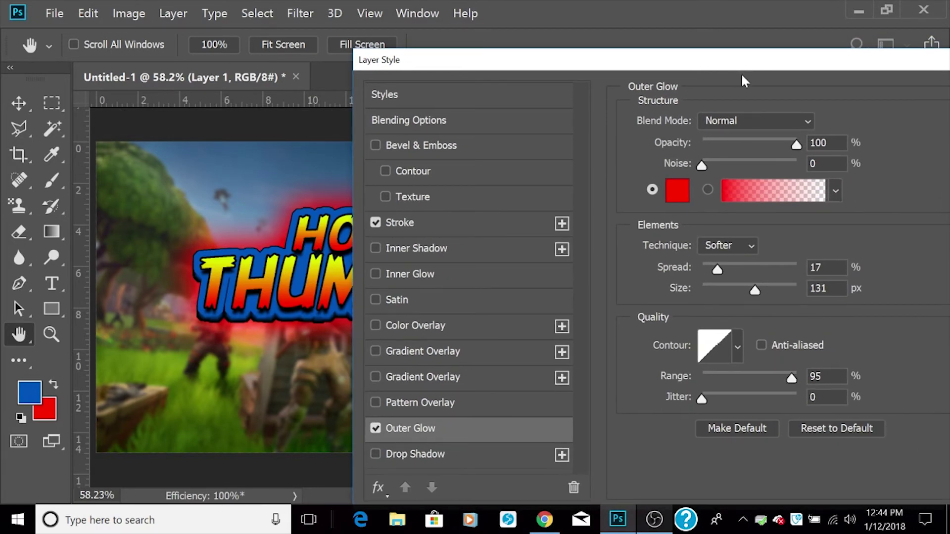
{"action": "left_click_drag", "start_coordinate": [796, 59], "coordinate": [837, 73]}
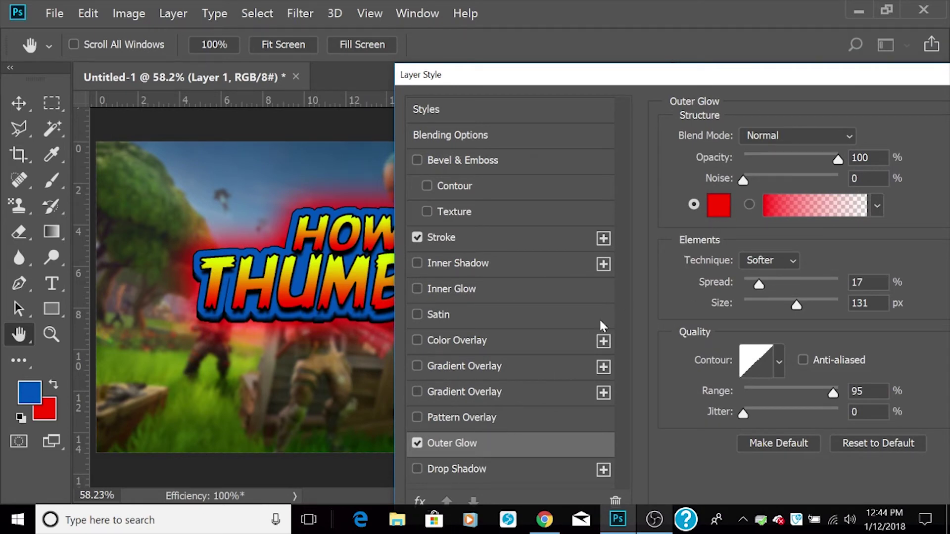
{"action": "left_click", "coordinate": [840, 442]}
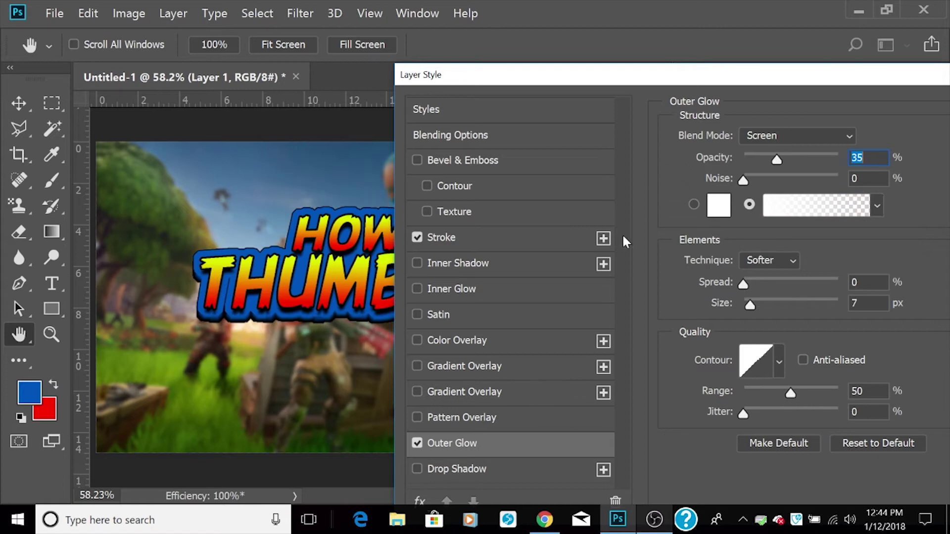
Step: Switch the outer glow to a solid color and set it to red ff0000
{"action": "left_click", "coordinate": [777, 139]}
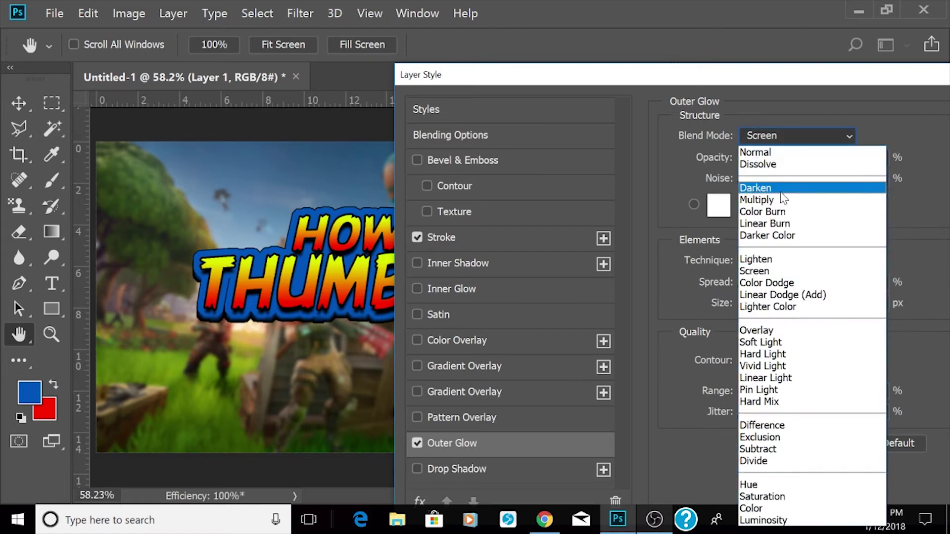
{"action": "left_click", "coordinate": [751, 87]}
{"action": "left_click", "coordinate": [694, 205]}
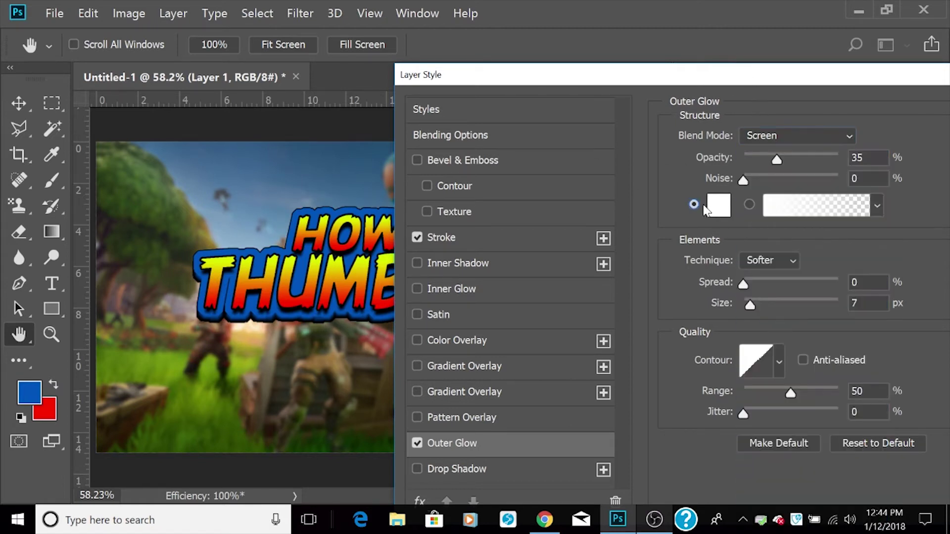
{"action": "left_click", "coordinate": [712, 209]}
{"action": "left_click", "coordinate": [817, 171]}
{"action": "left_click", "coordinate": [712, 207]}
{"action": "type", "text": "ff0000"}
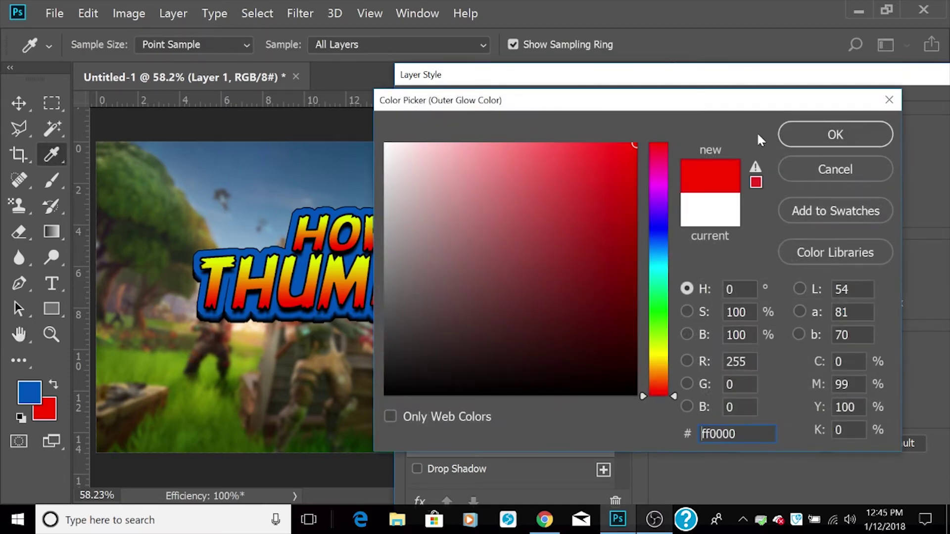
{"action": "left_click", "coordinate": [787, 138]}
Step: Set the outer glow's opacity to 79%, its spread to 25% and its size to 131 px
{"action": "left_click", "coordinate": [791, 158]}
{"action": "left_click_drag", "start_coordinate": [844, 164], "coordinate": [792, 164]}
{"action": "left_click_drag", "start_coordinate": [743, 284], "coordinate": [822, 300]}
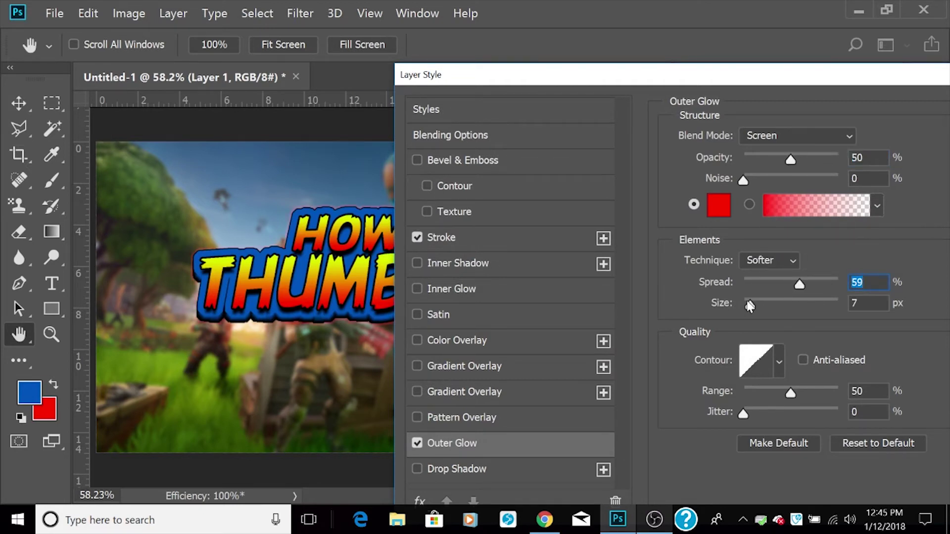
{"action": "left_click_drag", "start_coordinate": [765, 276], "coordinate": [720, 276]}
{"action": "left_click_drag", "start_coordinate": [831, 289], "coordinate": [757, 287]}
{"action": "left_click_drag", "start_coordinate": [751, 306], "coordinate": [773, 290]}
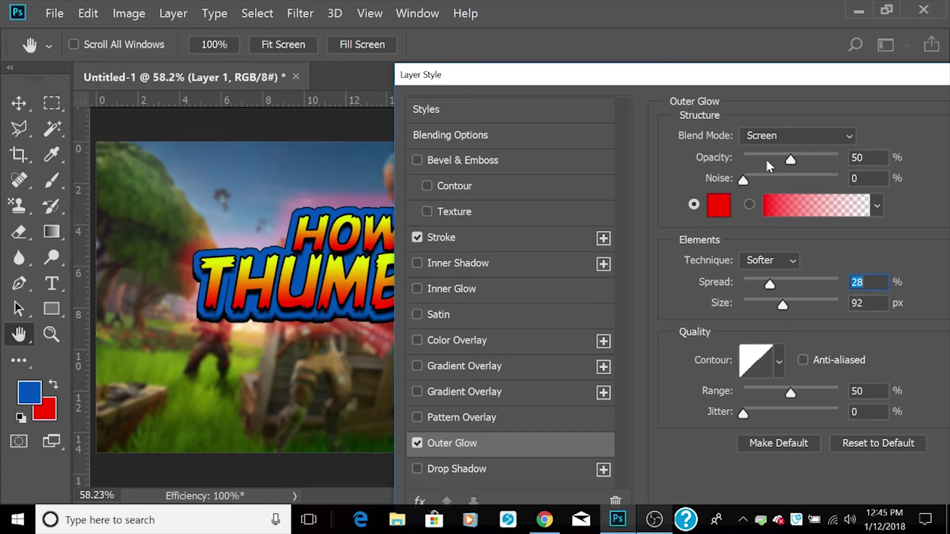
{"action": "left_click_drag", "start_coordinate": [789, 161], "coordinate": [819, 164]}
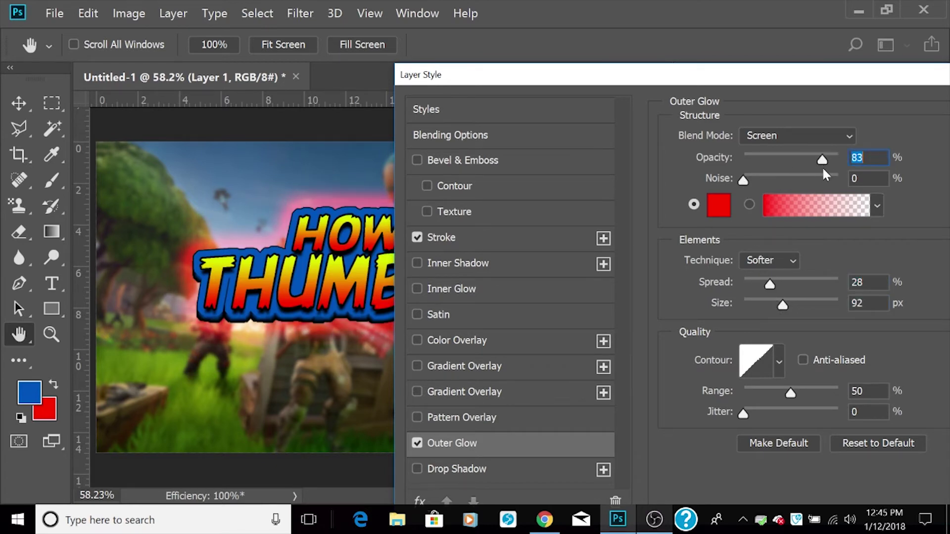
{"action": "left_click_drag", "start_coordinate": [770, 285], "coordinate": [798, 305]}
{"action": "left_click_drag", "start_coordinate": [772, 74], "coordinate": [792, 89]}
{"action": "mouse_move", "coordinate": [839, 174]}
{"action": "left_mouse_down"}
{"action": "mouse_move", "coordinate": [865, 183]}
{"action": "mouse_move", "coordinate": [836, 179]}
{"action": "left_mouse_up"}
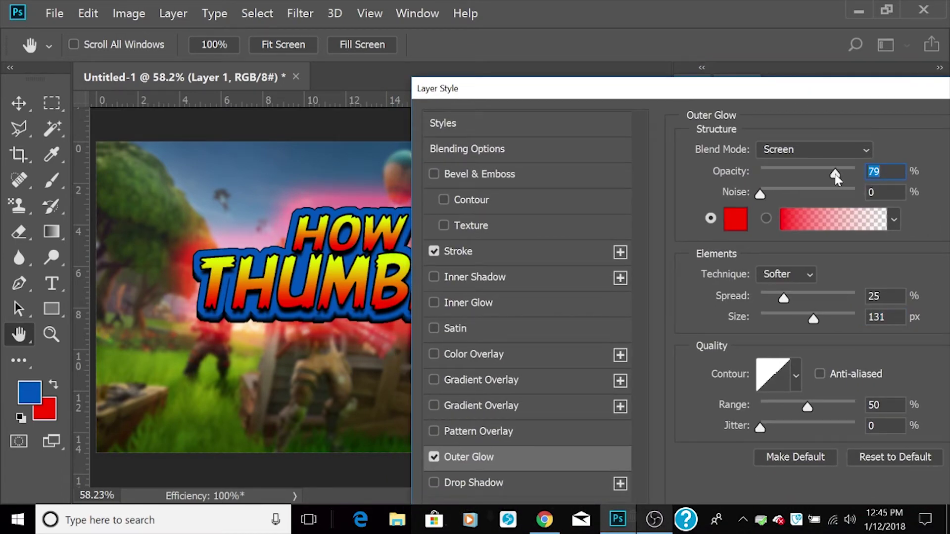
Step: Try the Lighten, Multiply and Dissolve blend modes on the outer glow
{"action": "left_click", "coordinate": [794, 154]}
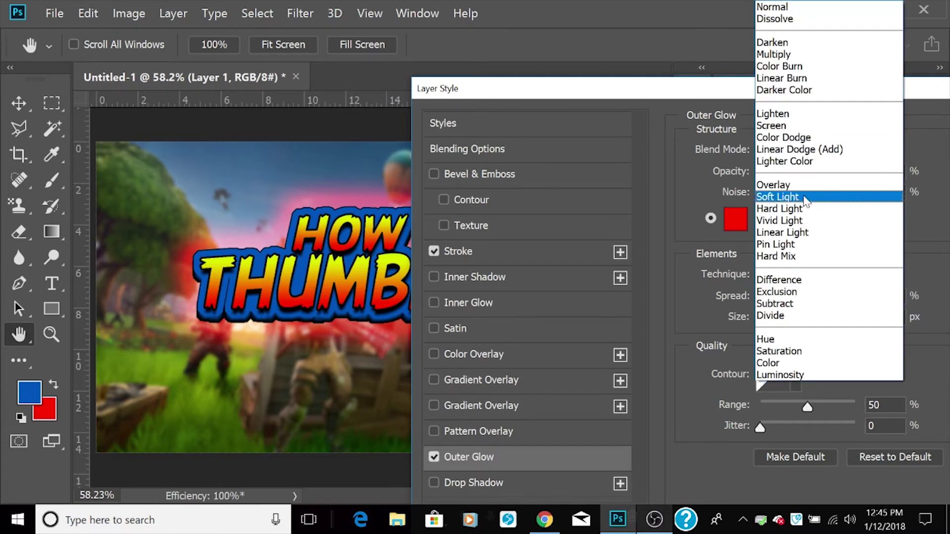
{"action": "left_click", "coordinate": [777, 113]}
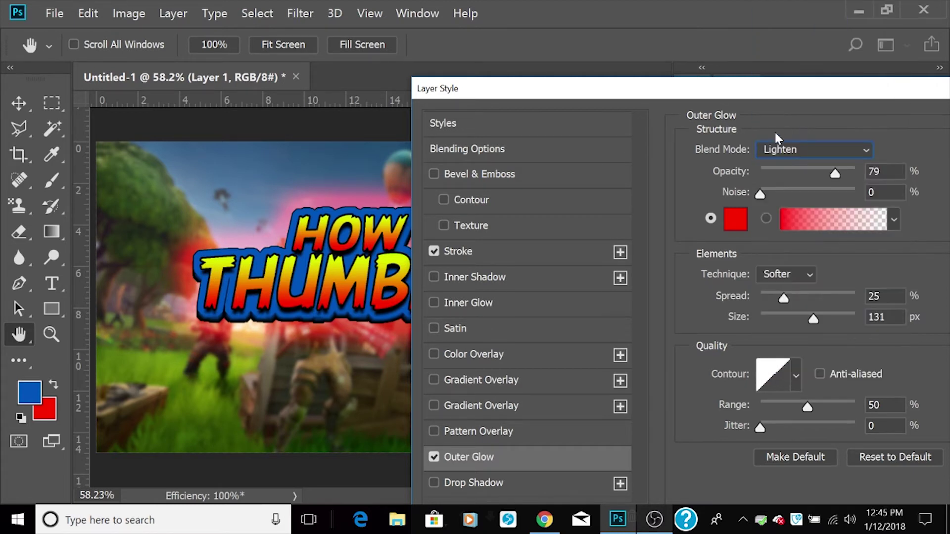
{"action": "left_click", "coordinate": [779, 149]}
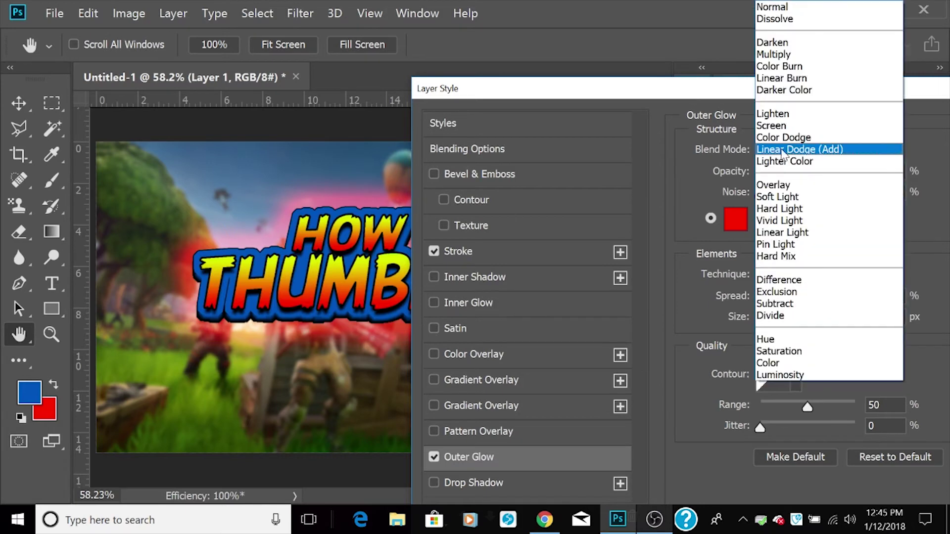
{"action": "left_click", "coordinate": [763, 57]}
{"action": "left_click", "coordinate": [786, 153]}
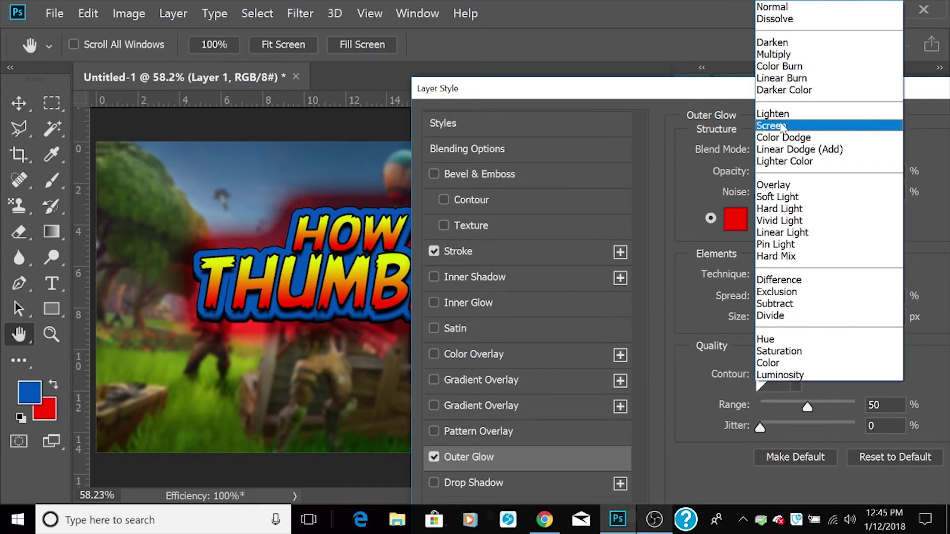
{"action": "left_click", "coordinate": [774, 17]}
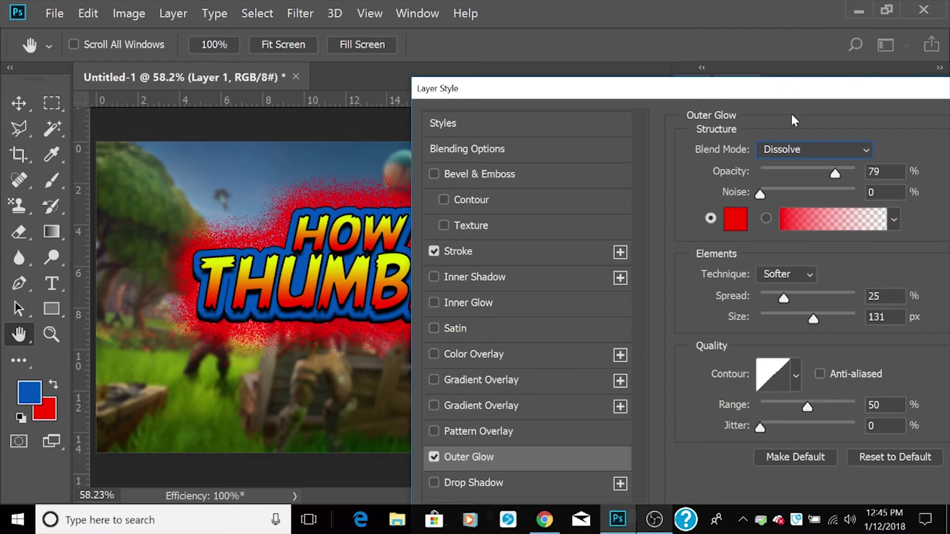
Step: Set the outer glow's blend mode to Overlay and apply the layer style
{"action": "left_click", "coordinate": [793, 149]}
{"action": "left_click", "coordinate": [807, 184]}
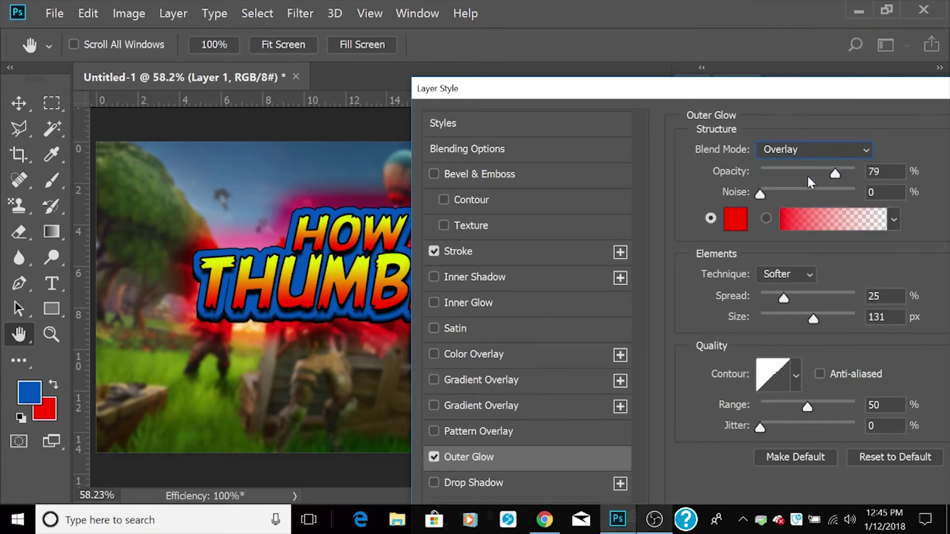
{"action": "left_click_drag", "start_coordinate": [796, 91], "coordinate": [501, 47]}
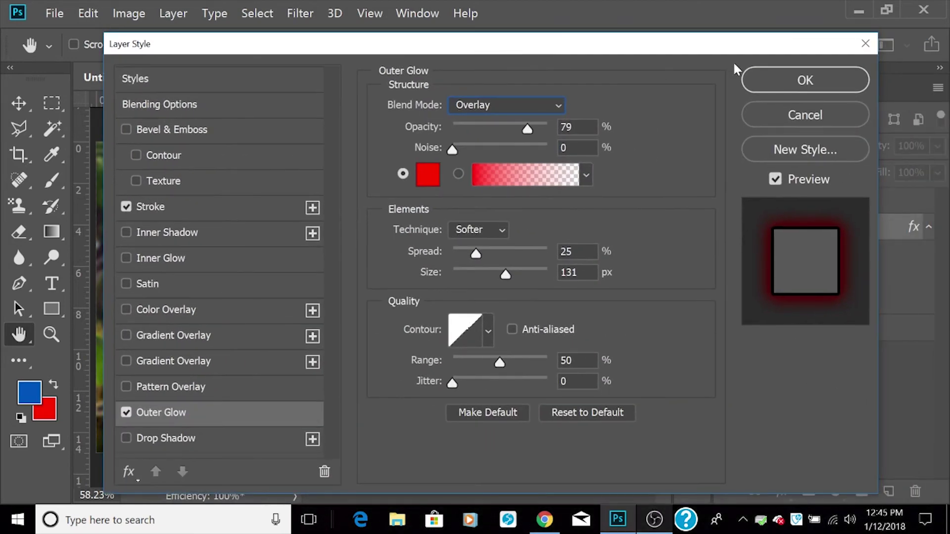
{"action": "left_click", "coordinate": [805, 80]}
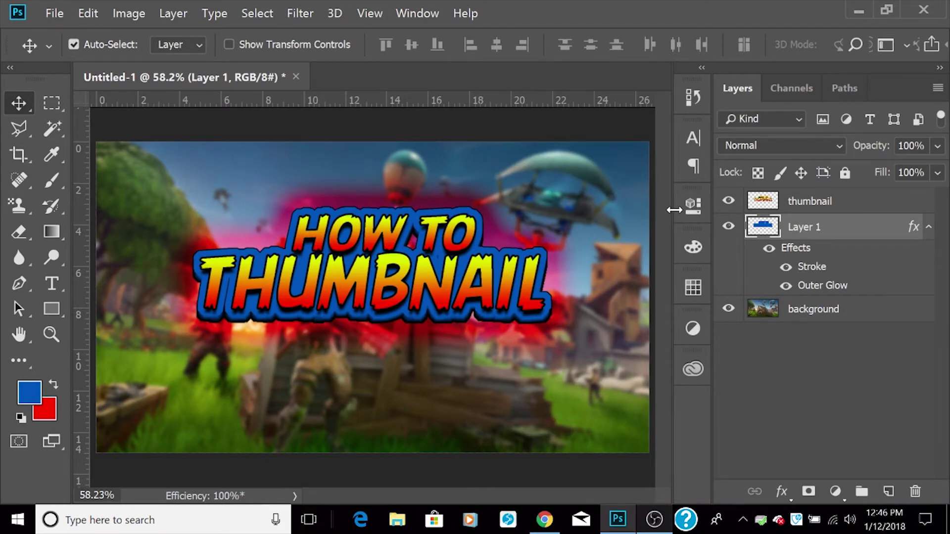
Step: Merge the thumbnail layer with the outline layer below it and move the merged text slightly lower on the canvas
{"action": "key", "text": "ctrl"}
{"action": "left_click", "coordinate": [805, 226], "text": "ctrl"}
{"action": "left_click", "coordinate": [805, 206], "text": "ctrl"}
{"action": "left_click", "coordinate": [817, 226], "text": "ctrl"}
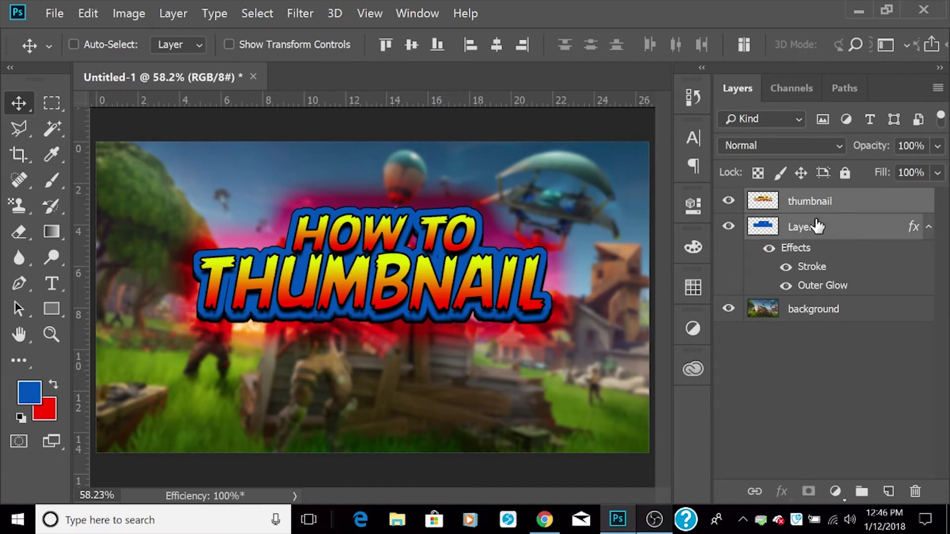
{"action": "key", "text": "ctrl+e"}
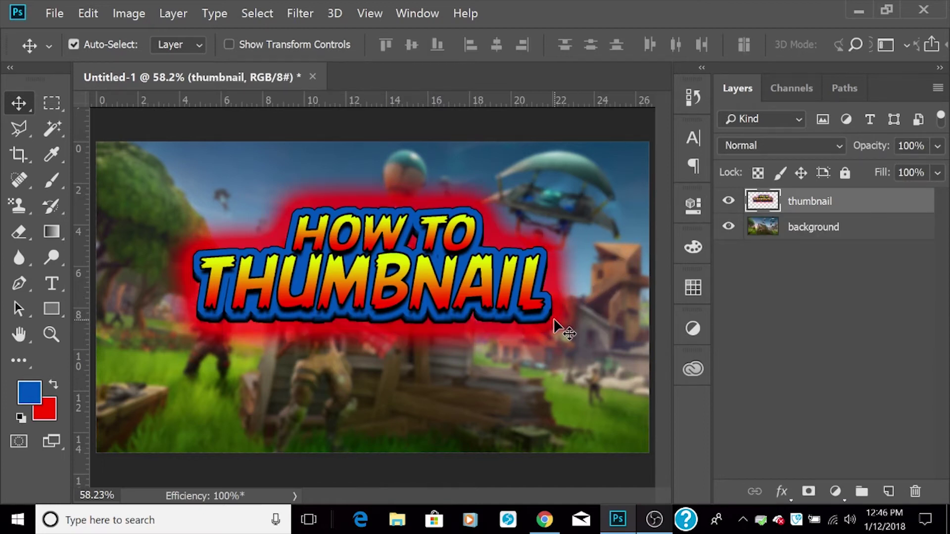
{"action": "left_click_drag", "start_coordinate": [401, 222], "coordinate": [424, 226]}
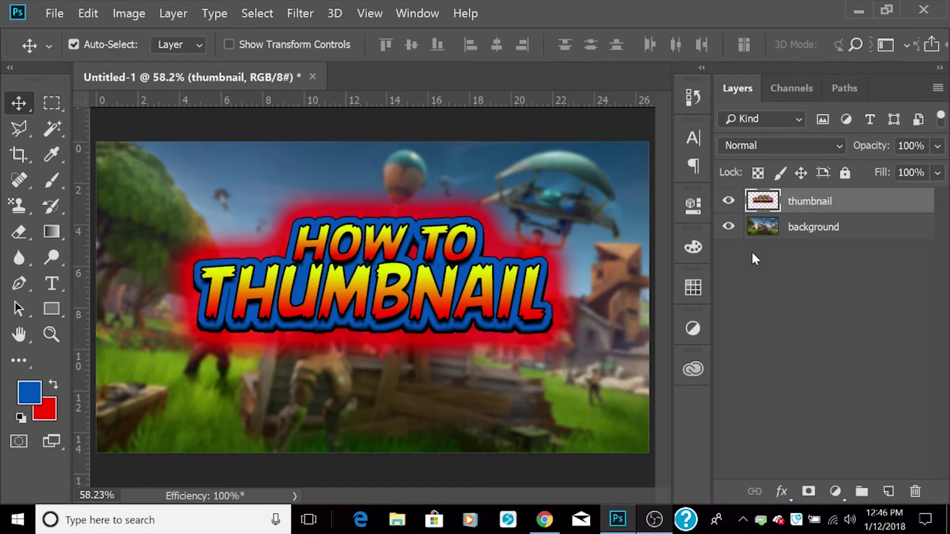
{"action": "key", "text": "ctrl+t"}
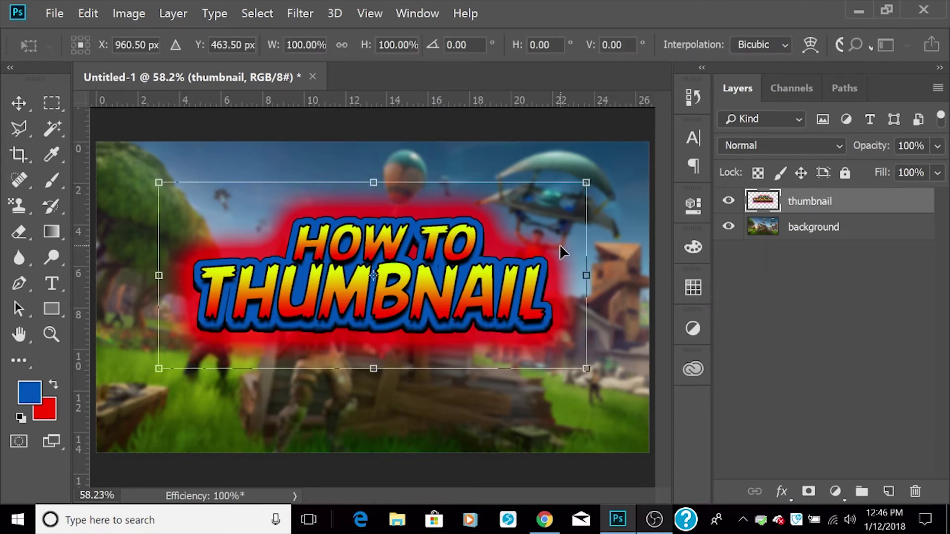
{"action": "right_click", "coordinate": [415, 244]}
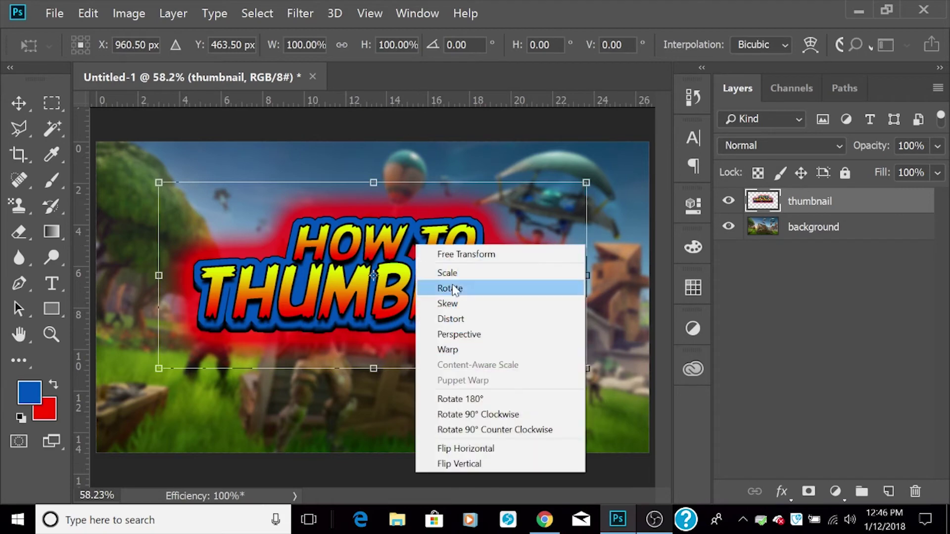
{"action": "left_click", "coordinate": [515, 320]}
{"action": "left_click_drag", "start_coordinate": [589, 186], "coordinate": [569, 184]}
{"action": "key", "text": "ctrl+z"}
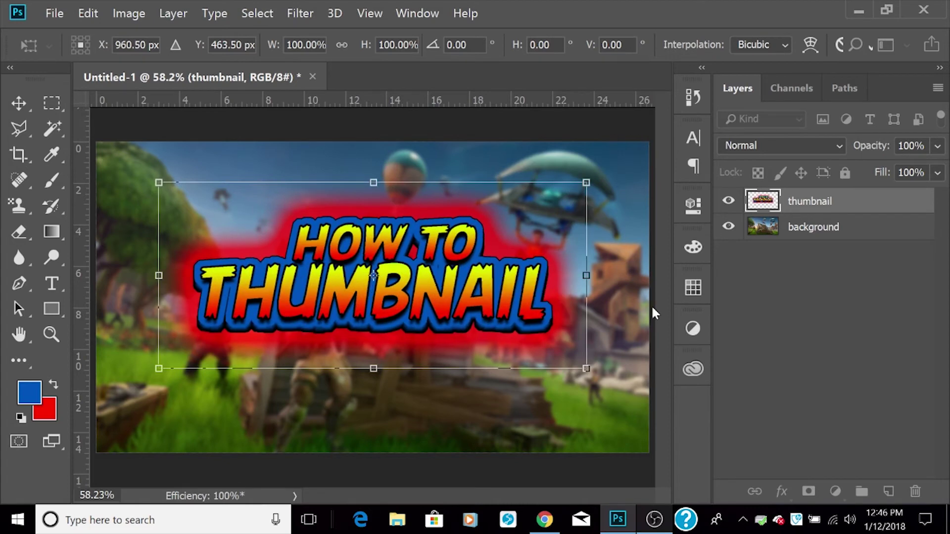
{"action": "key", "text": "Escape"}
Step: Apply a slight Perspective transform to the merged text so its left side becomes a little shorter
{"action": "key", "text": "ctrl+t"}
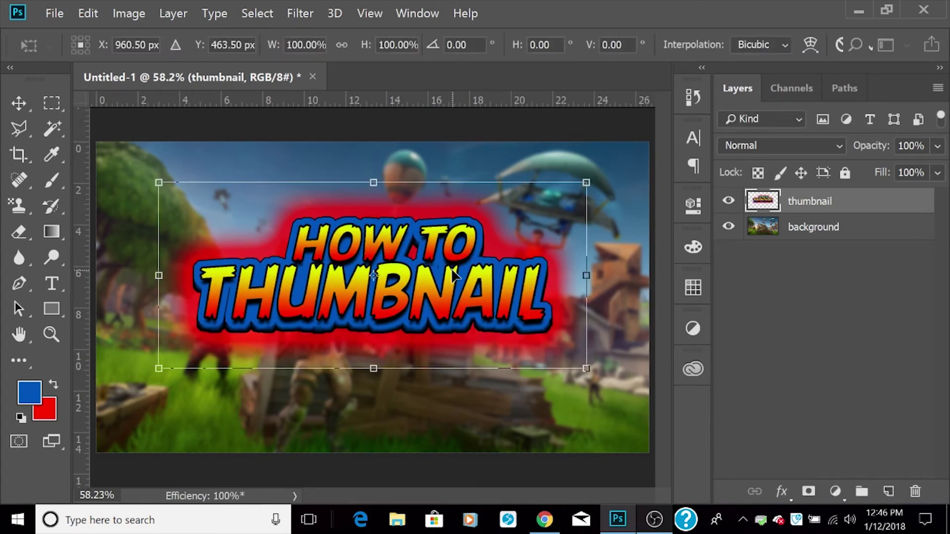
{"action": "right_click", "coordinate": [451, 269]}
{"action": "left_click", "coordinate": [526, 359]}
{"action": "mouse_move", "coordinate": [167, 370]}
{"action": "left_mouse_down"}
{"action": "mouse_move", "coordinate": [151, 363]}
{"action": "mouse_move", "coordinate": [164, 365]}
{"action": "left_mouse_up"}
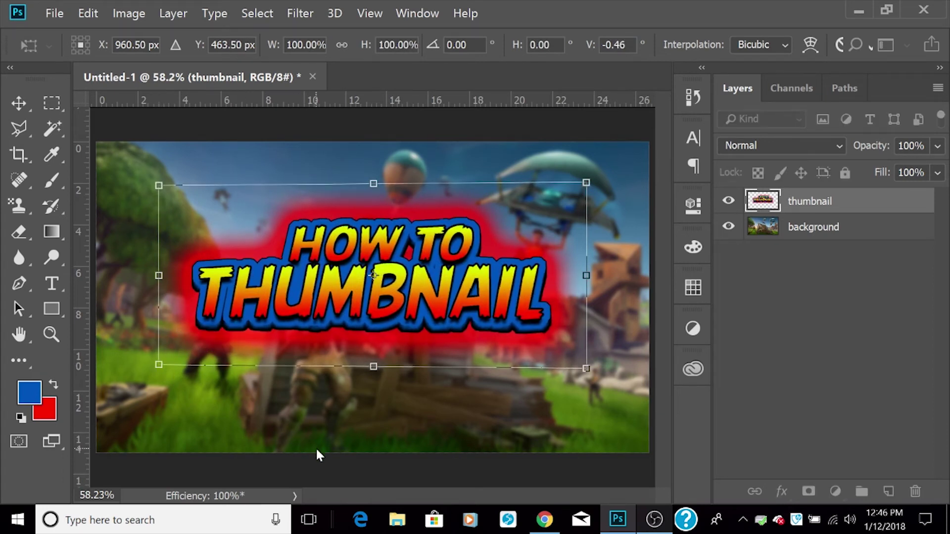
{"action": "key", "text": "Return"}
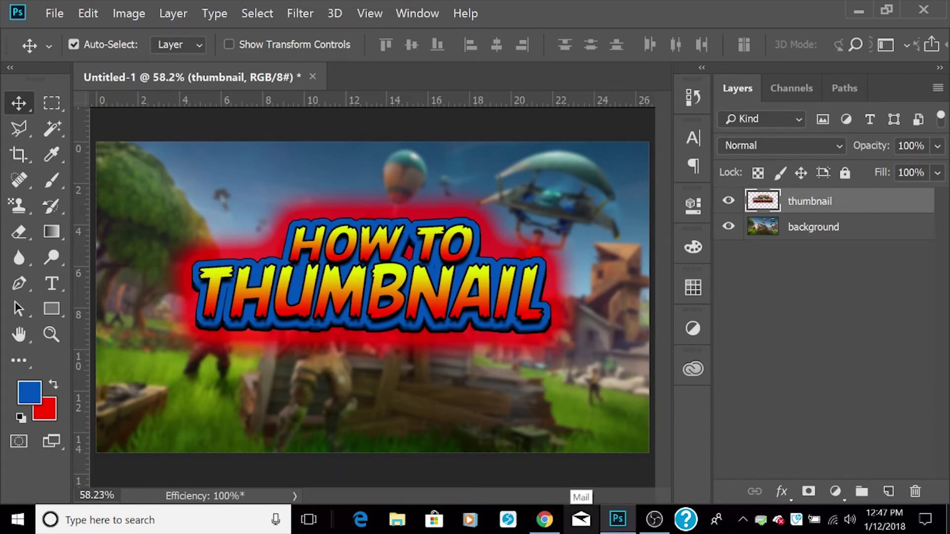
Step: Add a new layer beneath the thumbnail layer and name it "outer color"
{"action": "left_click", "coordinate": [887, 491]}
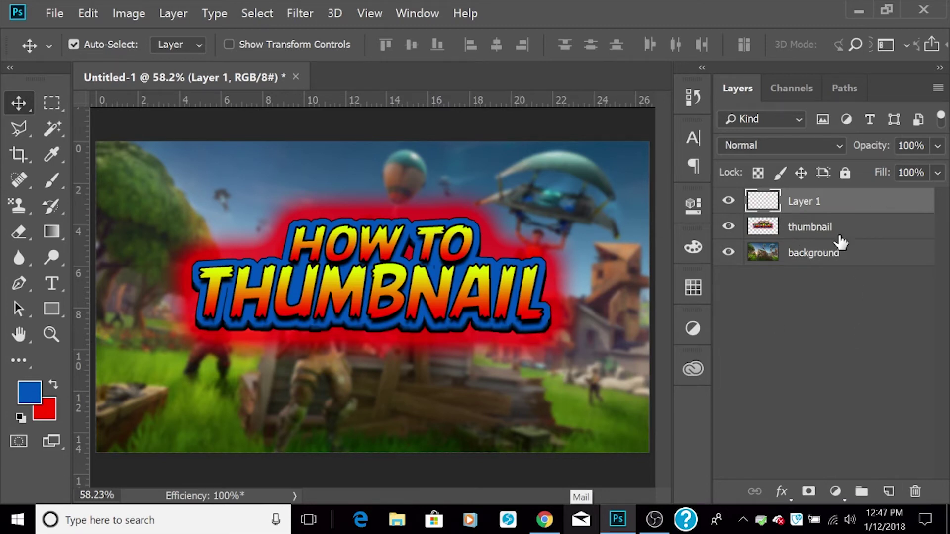
{"action": "left_click_drag", "start_coordinate": [821, 202], "coordinate": [816, 236]}
{"action": "double_click", "coordinate": [811, 227]}
{"action": "key", "text": "BackSpace"}
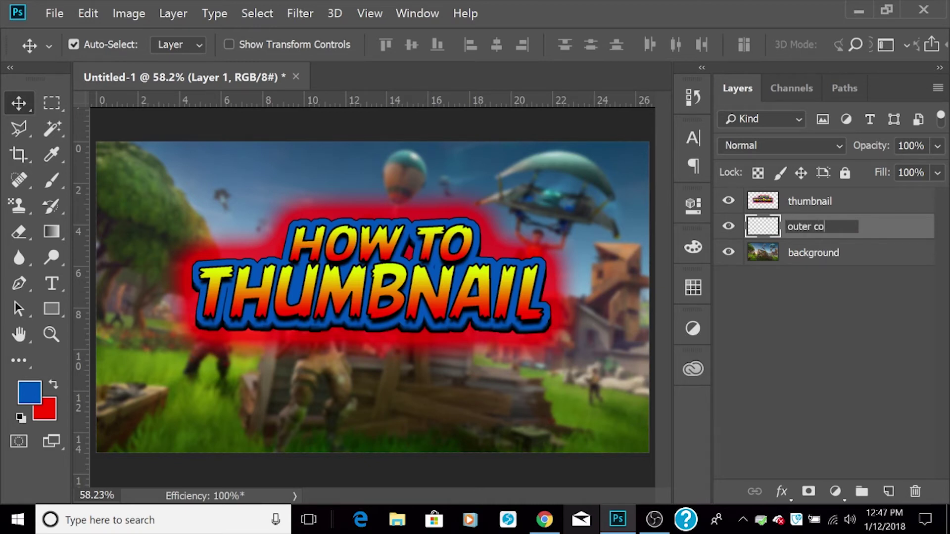
{"action": "key", "text": "Return"}
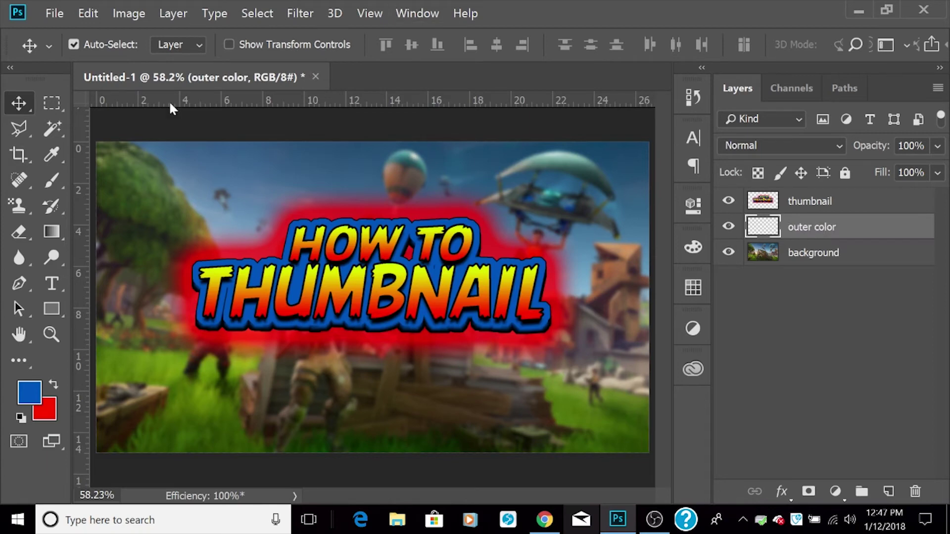
Step: Choose the Gradient tool and set the starting color stop of its fade-to-transparent gradient to green 25e22e
{"action": "left_click", "coordinate": [51, 231]}
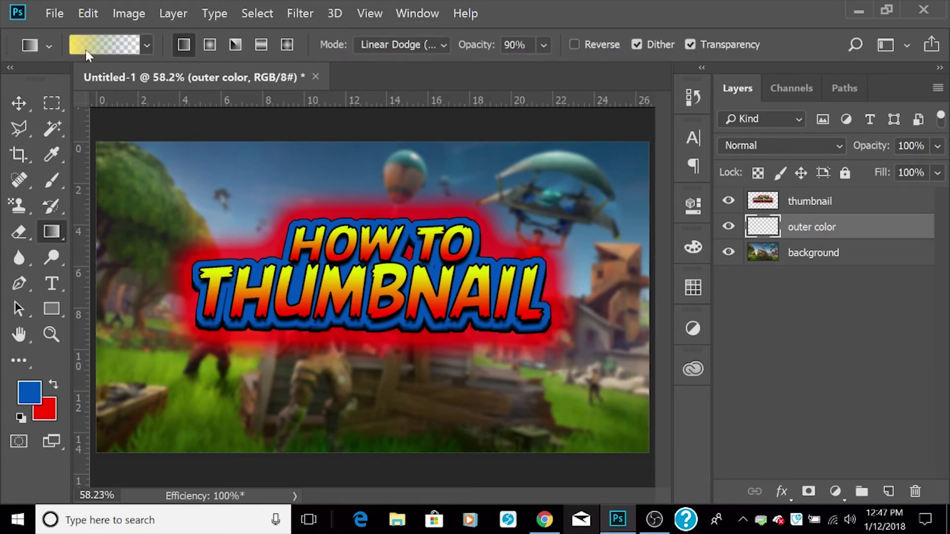
{"action": "left_click", "coordinate": [107, 49]}
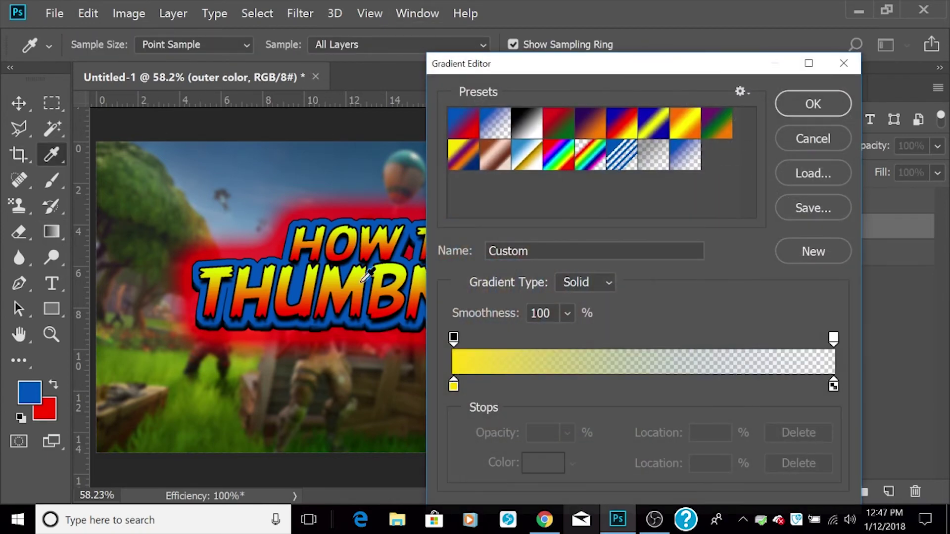
{"action": "left_click", "coordinate": [454, 385]}
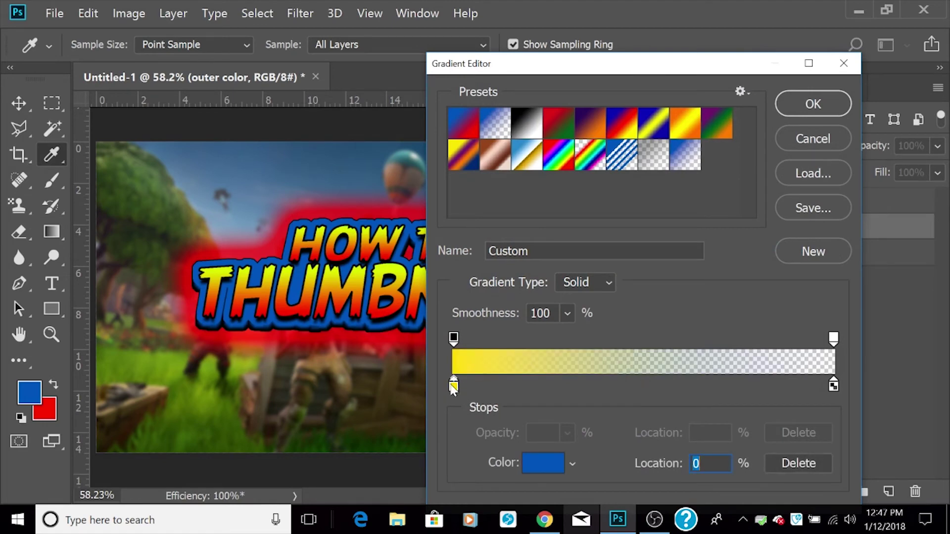
{"action": "double_click", "coordinate": [453, 386]}
{"action": "left_click", "coordinate": [581, 190]}
{"action": "left_click", "coordinate": [657, 168]}
{"action": "mouse_move", "coordinate": [658, 170]}
{"action": "left_mouse_down"}
{"action": "mouse_move", "coordinate": [708, 433]}
{"action": "mouse_move", "coordinate": [669, 338]}
{"action": "mouse_move", "coordinate": [684, 401]}
{"action": "mouse_move", "coordinate": [673, 225]}
{"action": "mouse_move", "coordinate": [685, 207]}
{"action": "mouse_move", "coordinate": [685, 318]}
{"action": "left_mouse_up"}
{"action": "mouse_move", "coordinate": [596, 181]}
{"action": "left_mouse_down"}
{"action": "mouse_move", "coordinate": [537, 143]}
{"action": "mouse_move", "coordinate": [506, 170]}
{"action": "left_mouse_up"}
{"action": "left_click", "coordinate": [566, 209]}
{"action": "type", "text": "33bb3a"}
{"action": "mouse_move", "coordinate": [566, 210]}
{"action": "left_mouse_down"}
{"action": "mouse_move", "coordinate": [559, 163]}
{"action": "mouse_move", "coordinate": [589, 153]}
{"action": "mouse_move", "coordinate": [594, 170]}
{"action": "left_mouse_up"}
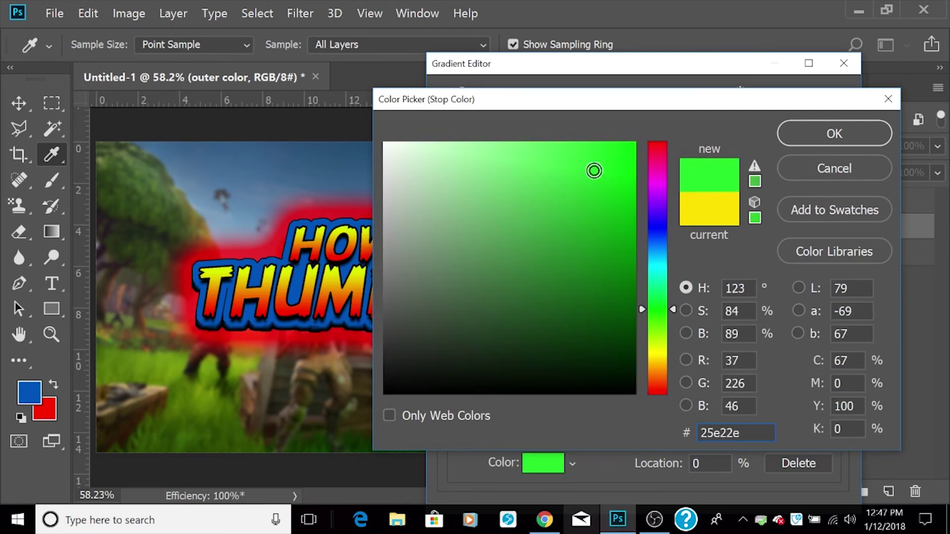
{"action": "left_click", "coordinate": [801, 132]}
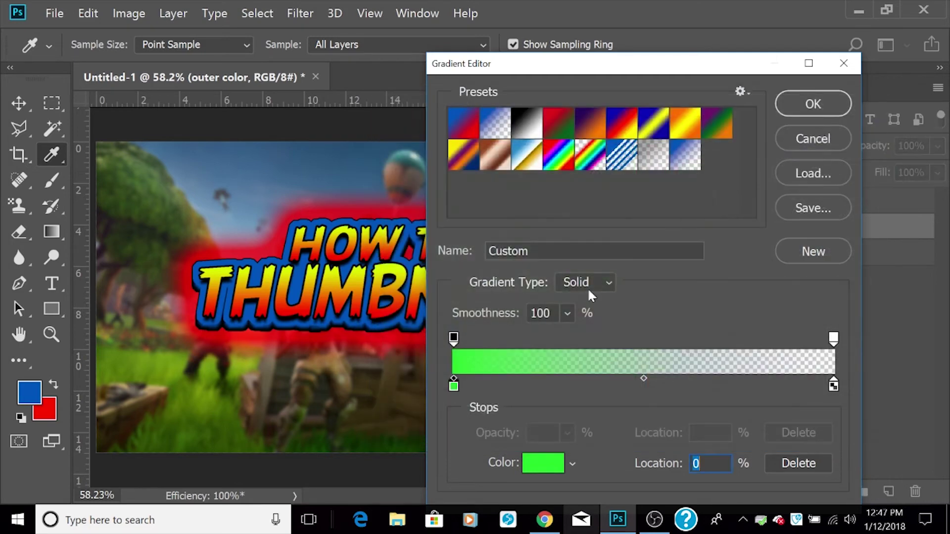
{"action": "left_click", "coordinate": [791, 108]}
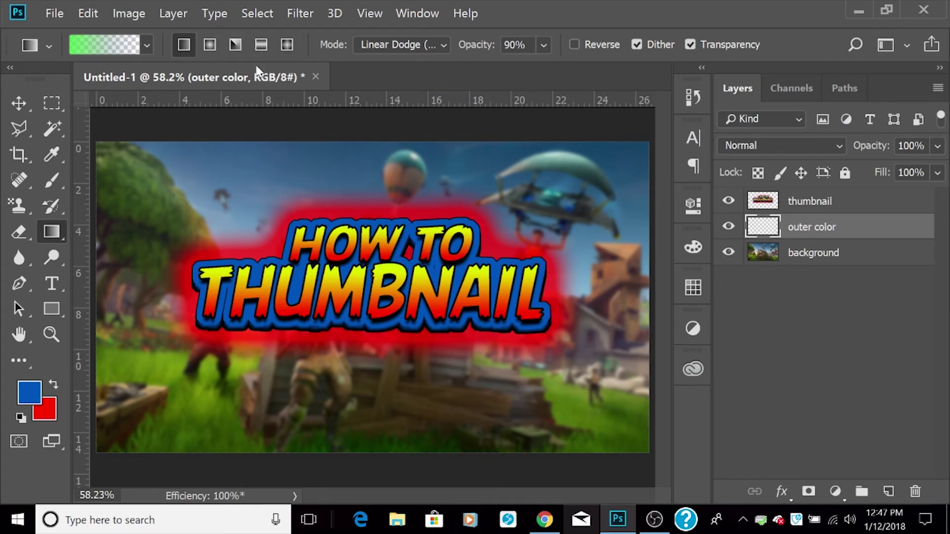
{"action": "left_click_drag", "start_coordinate": [220, 380], "coordinate": [68, 479]}
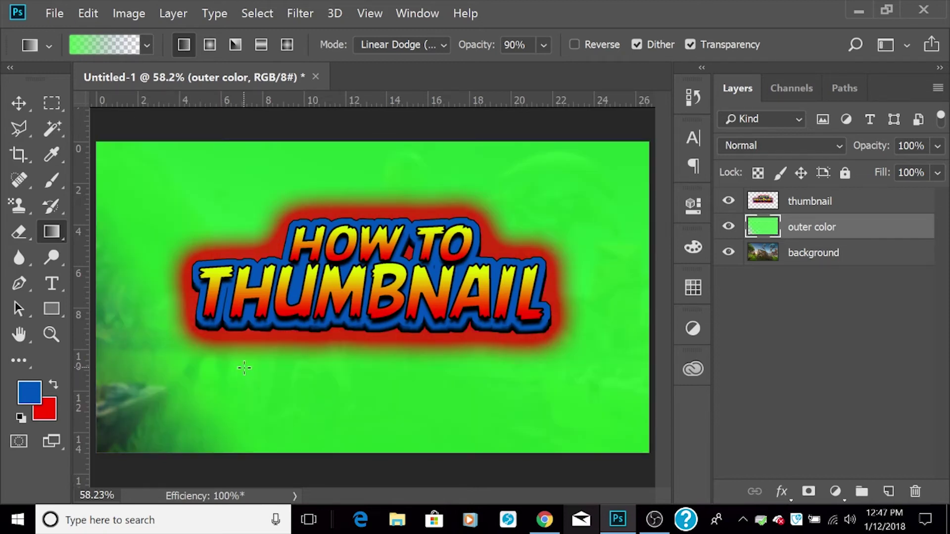
{"action": "key", "text": "ctrl+z"}
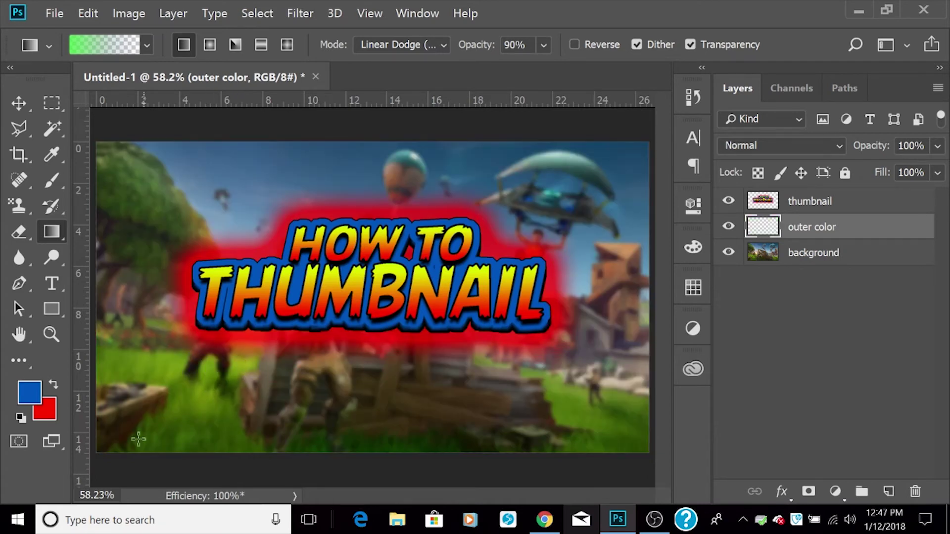
{"action": "left_click_drag", "start_coordinate": [96, 459], "coordinate": [166, 418]}
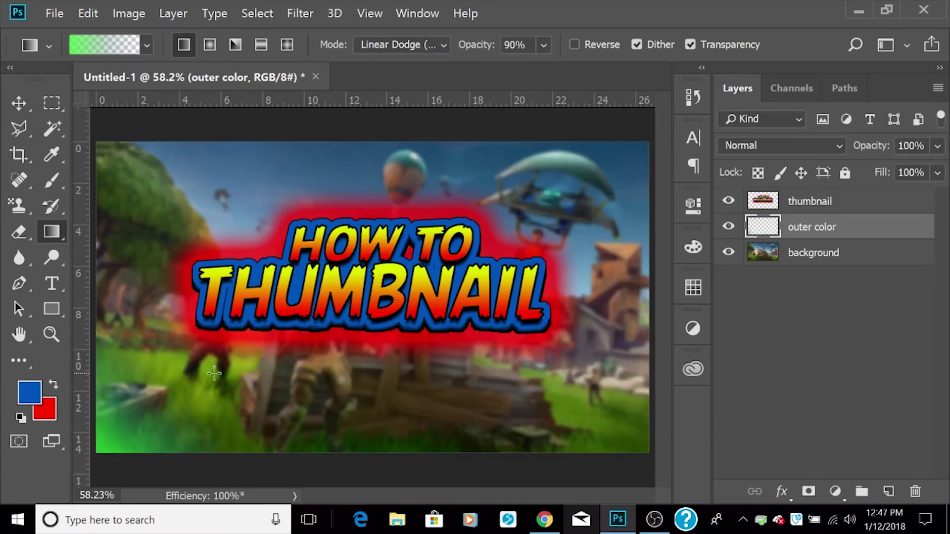
{"action": "key", "text": "ctrl+z"}
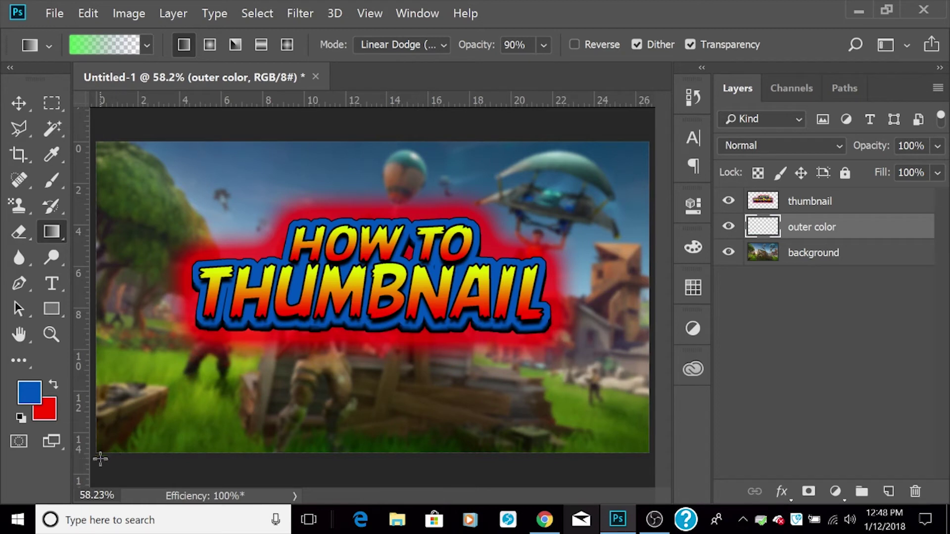
Step: Draw green gradients on the outer color layer, fading inward from the lower-left and upper-right corners of the canvas
{"action": "left_click_drag", "start_coordinate": [98, 459], "coordinate": [278, 325]}
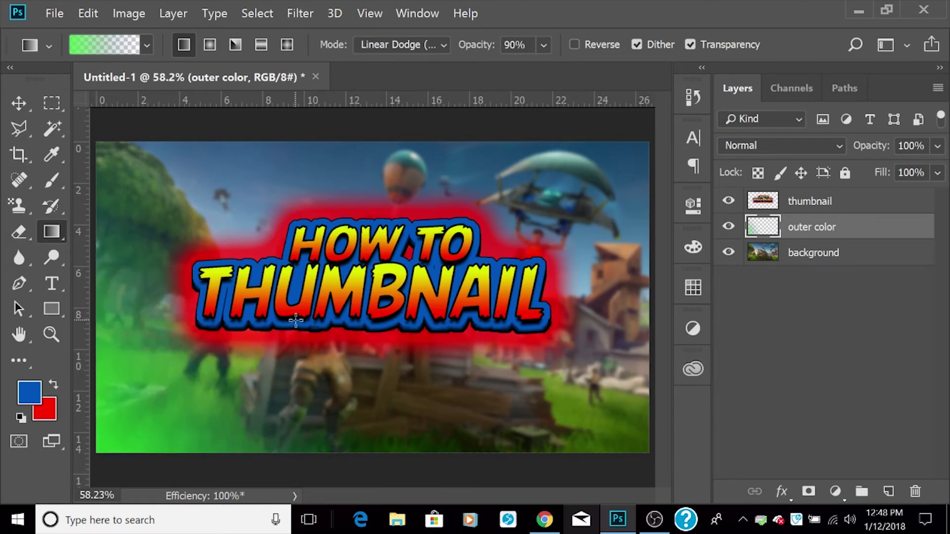
{"action": "left_click_drag", "start_coordinate": [642, 139], "coordinate": [503, 233]}
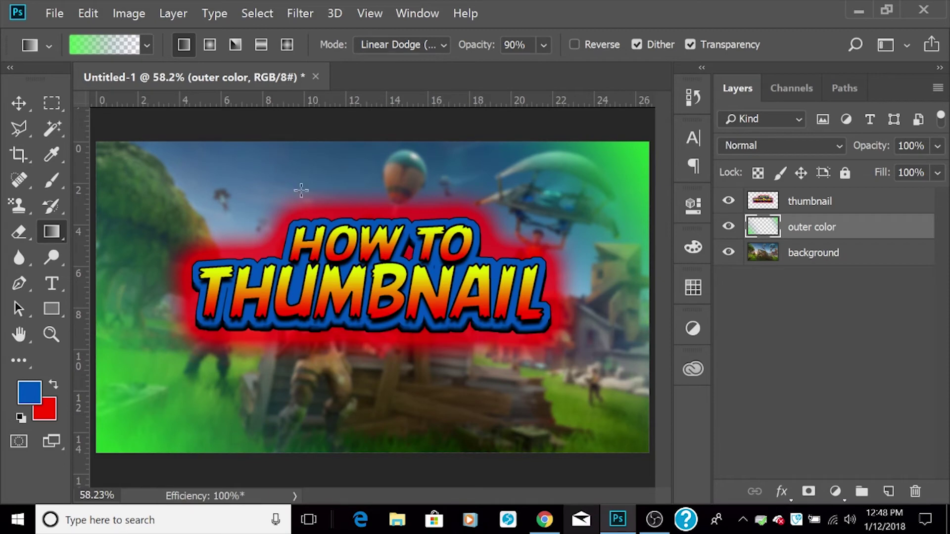
Step: Switch to Chrome and search Google Images for "texture background"
{"action": "left_click", "coordinate": [858, 9]}
{"action": "scroll", "coordinate": [500, 198], "scroll_direction": "up", "scroll_amount": 3}
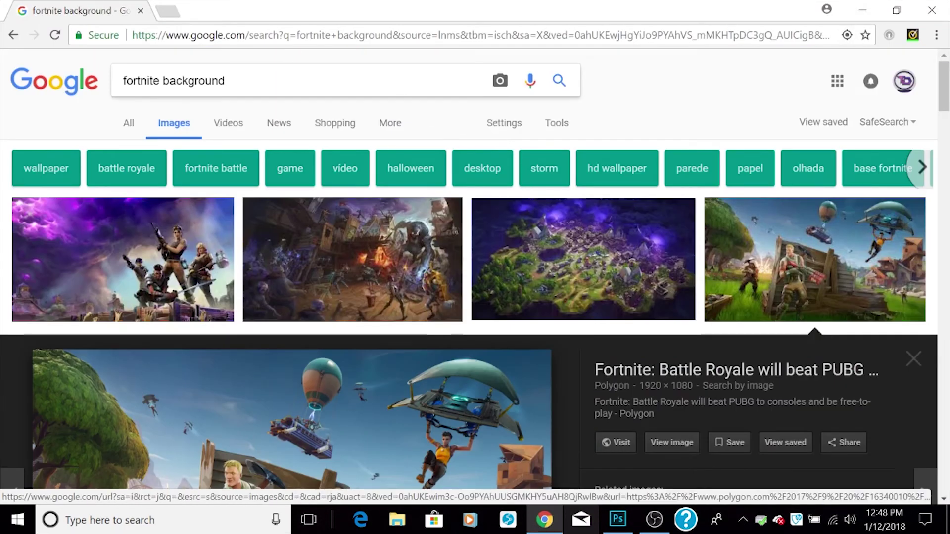
{"action": "left_click_drag", "start_coordinate": [277, 80], "coordinate": [4, 49]}
{"action": "key", "text": "BackSpace"}
{"action": "type", "text": "texture"}
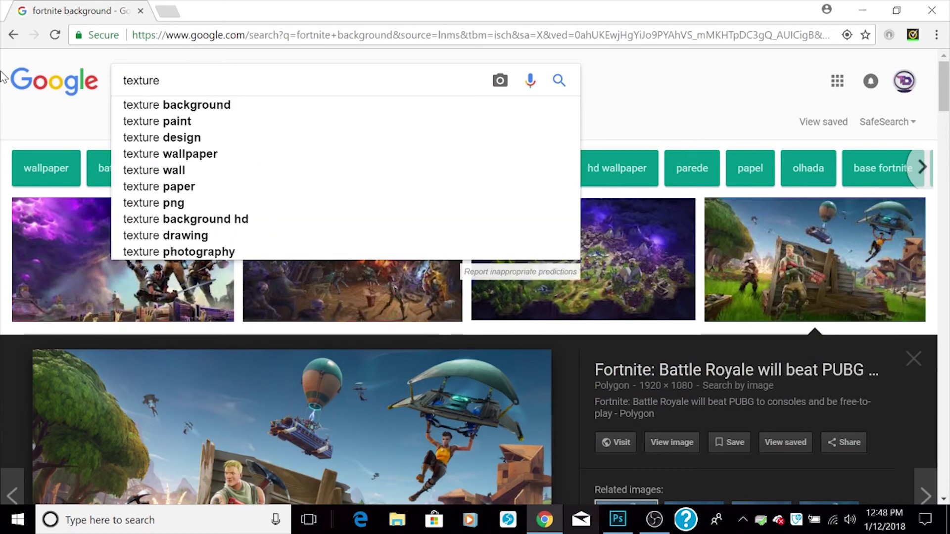
{"action": "left_click", "coordinate": [230, 105]}
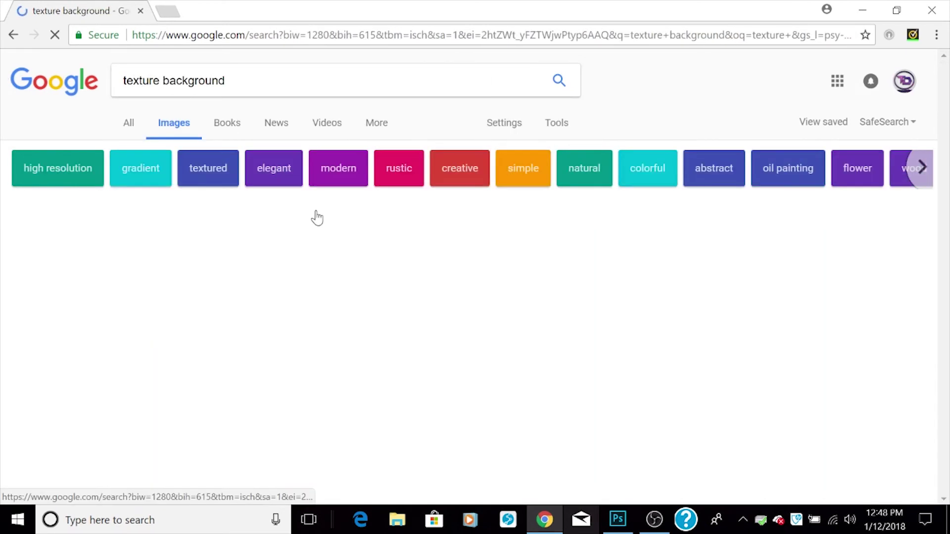
{"action": "scroll", "coordinate": [556, 237], "scroll_direction": "down", "scroll_amount": 4}
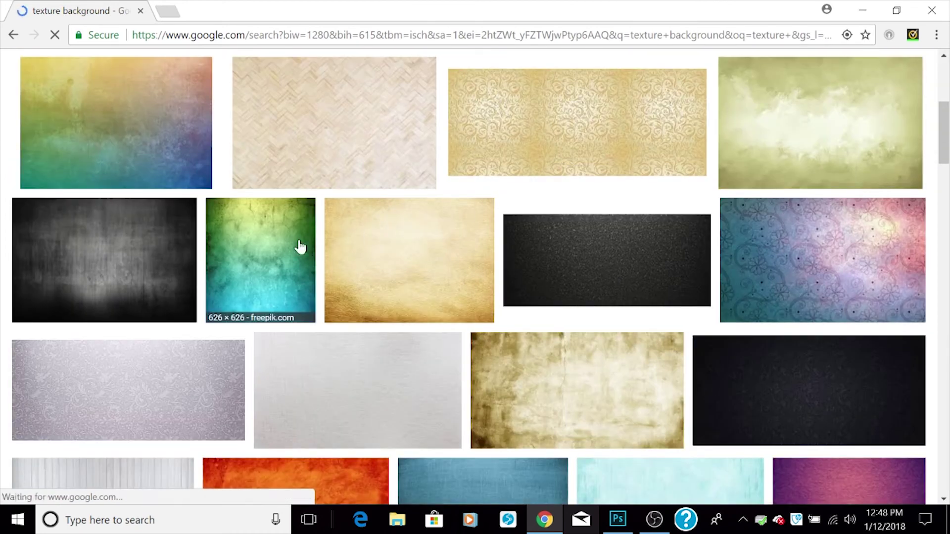
Step: Open the dark grey 1920 × 1080 WallpapersCraft texture in the results and copy its enlarged image
{"action": "right_click", "coordinate": [169, 272]}
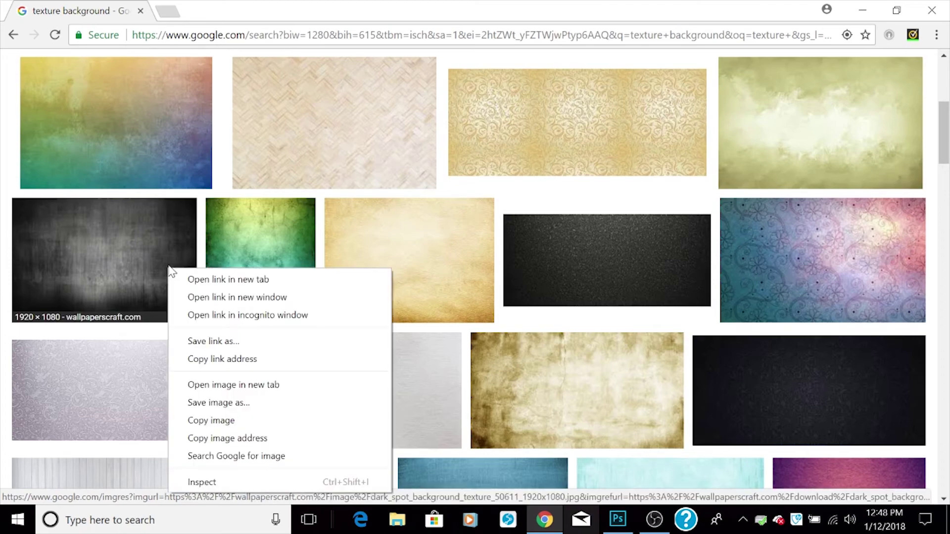
{"action": "left_click", "coordinate": [161, 264]}
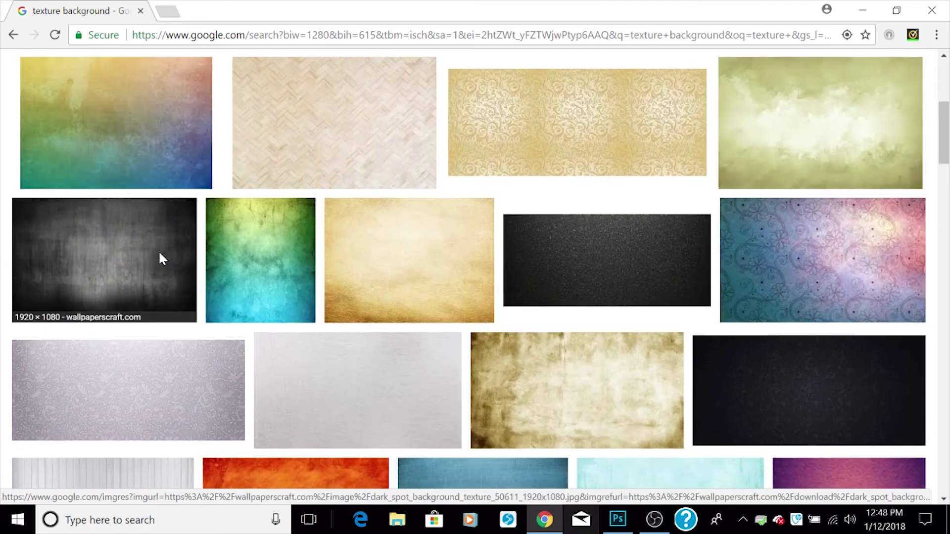
{"action": "left_click", "coordinate": [161, 263]}
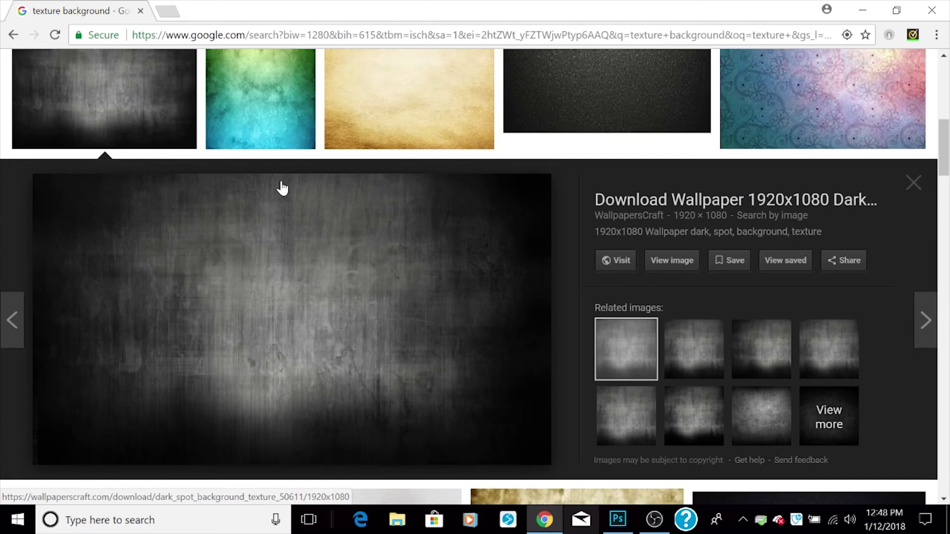
{"action": "right_click", "coordinate": [356, 313]}
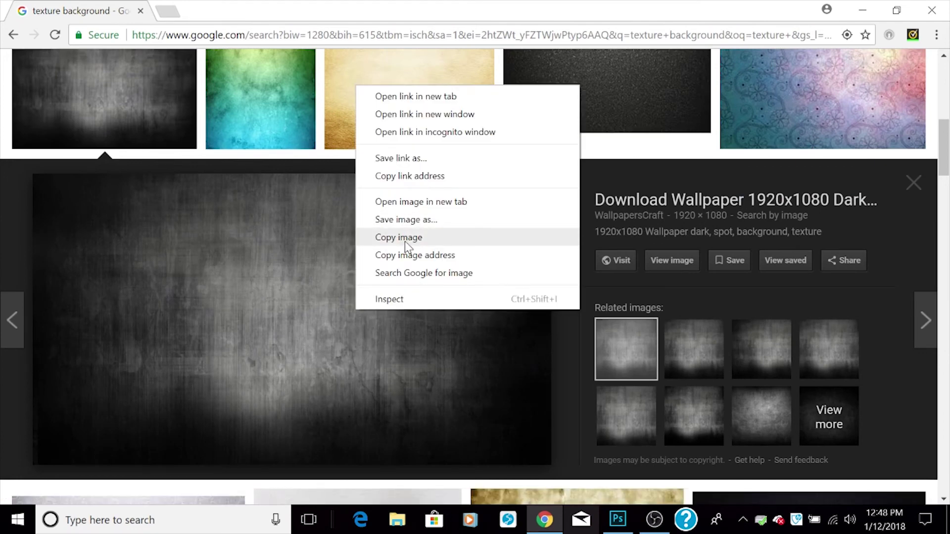
{"action": "left_click", "coordinate": [405, 240]}
Step: Return to Photoshop and paste the dark texture on a new layer above the outer color layer
{"action": "left_click", "coordinate": [623, 524]}
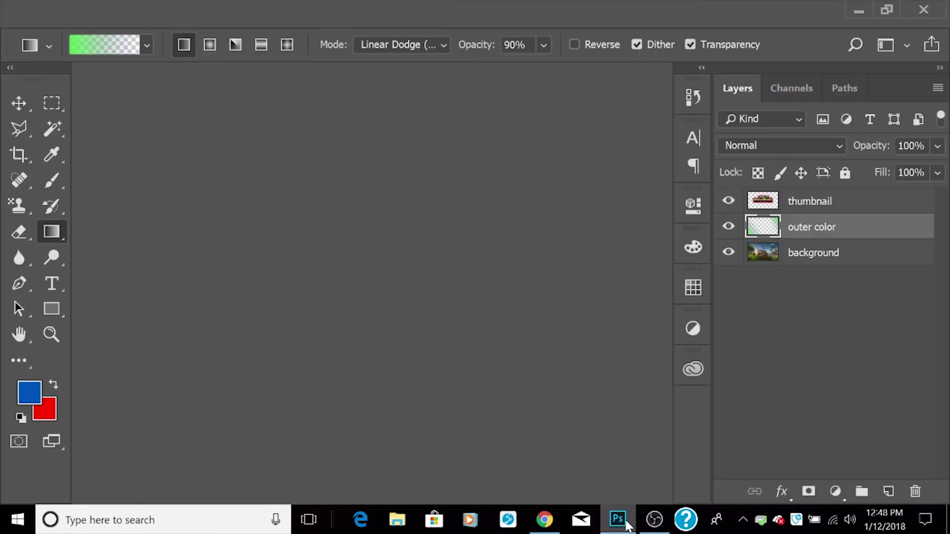
{"action": "left_click", "coordinate": [886, 496]}
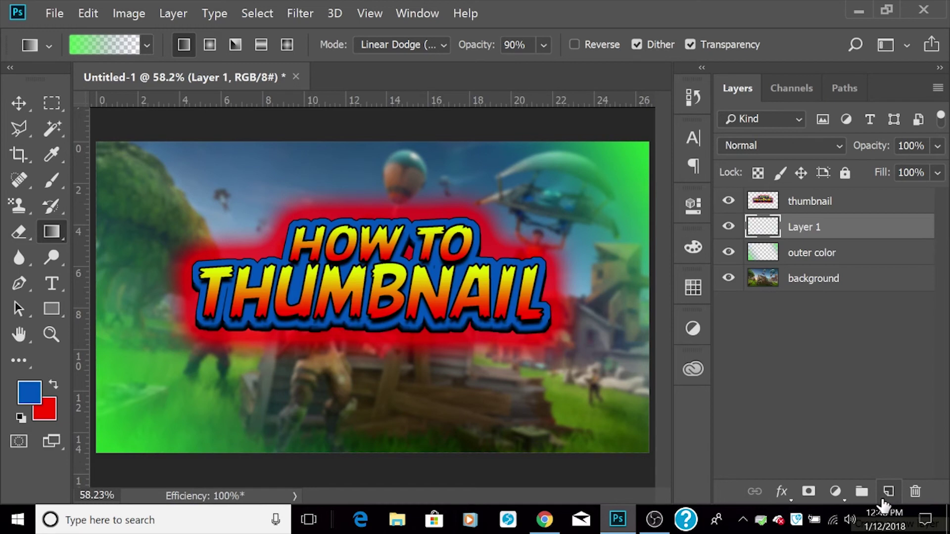
{"action": "key", "text": "ctrl+v"}
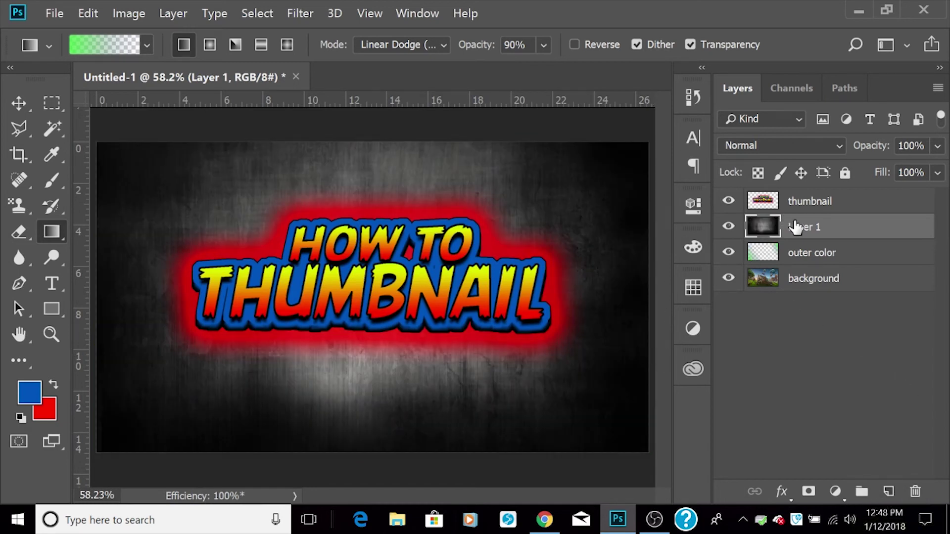
Step: Move the dark texture layer to the top of the layer stack and reduce its opacity to 20%
{"action": "left_click_drag", "start_coordinate": [794, 228], "coordinate": [801, 203]}
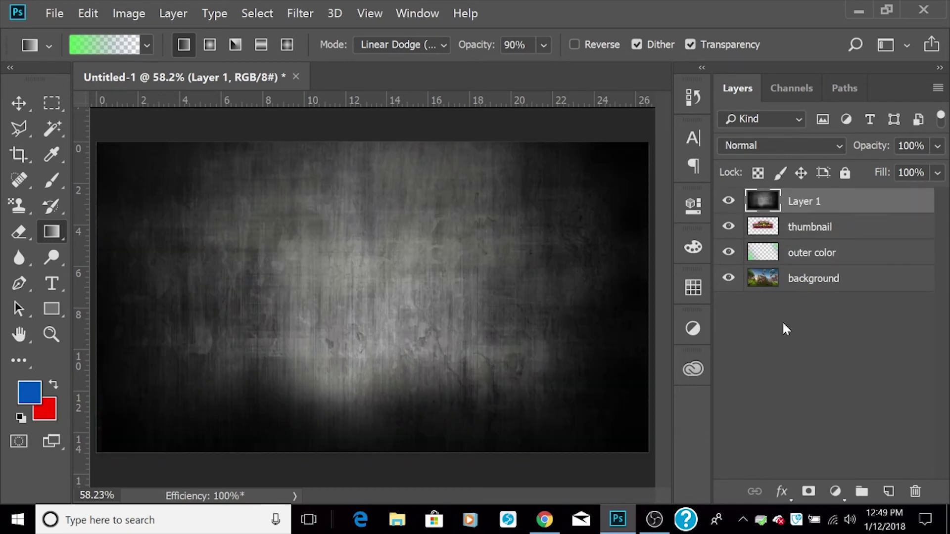
{"action": "left_click", "coordinate": [936, 146]}
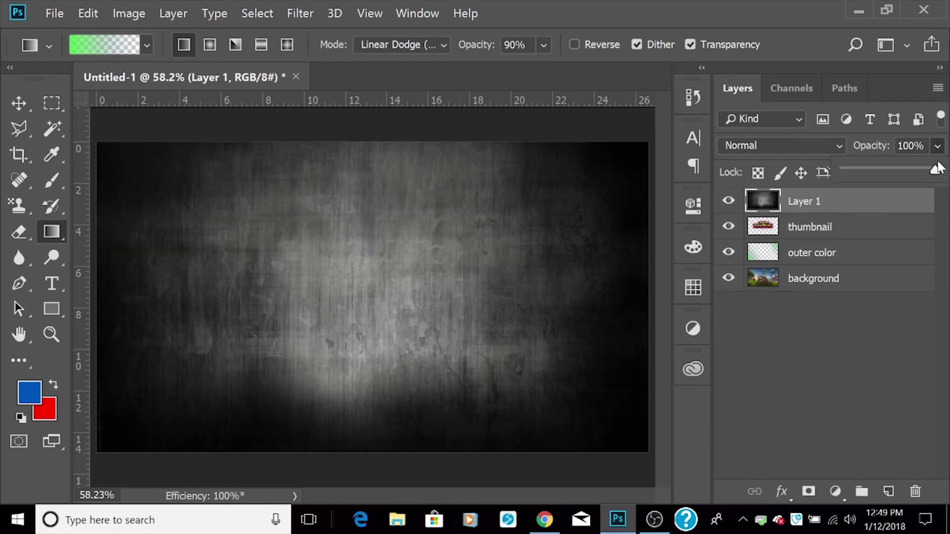
{"action": "mouse_move", "coordinate": [869, 171]}
{"action": "left_mouse_down"}
{"action": "mouse_move", "coordinate": [882, 174]}
{"action": "mouse_move", "coordinate": [867, 173]}
{"action": "left_mouse_up"}
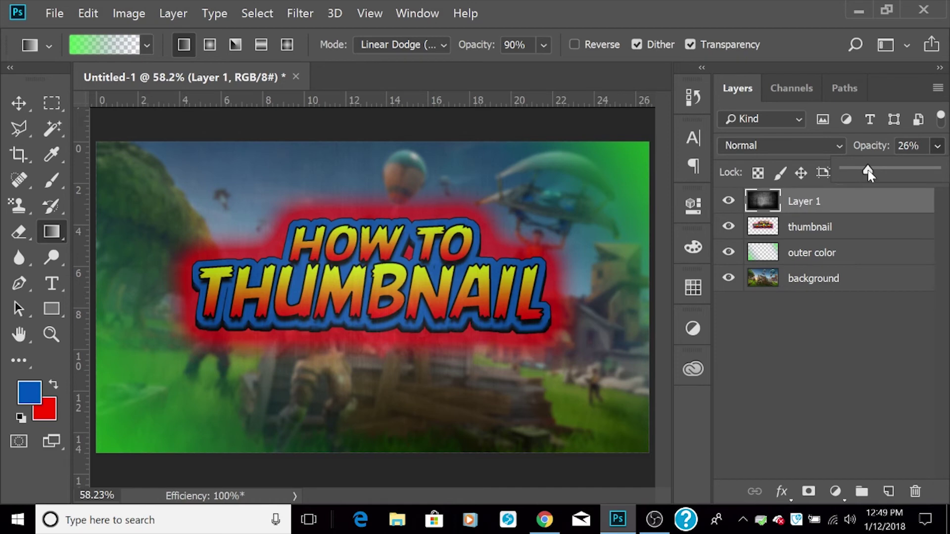
{"action": "mouse_move", "coordinate": [871, 171]}
{"action": "left_mouse_down"}
{"action": "mouse_move", "coordinate": [855, 173]}
{"action": "mouse_move", "coordinate": [864, 173]}
{"action": "left_mouse_up"}
Step: Set the texture layer's blend mode to Screen and its opacity to 32%
{"action": "left_click", "coordinate": [828, 145]}
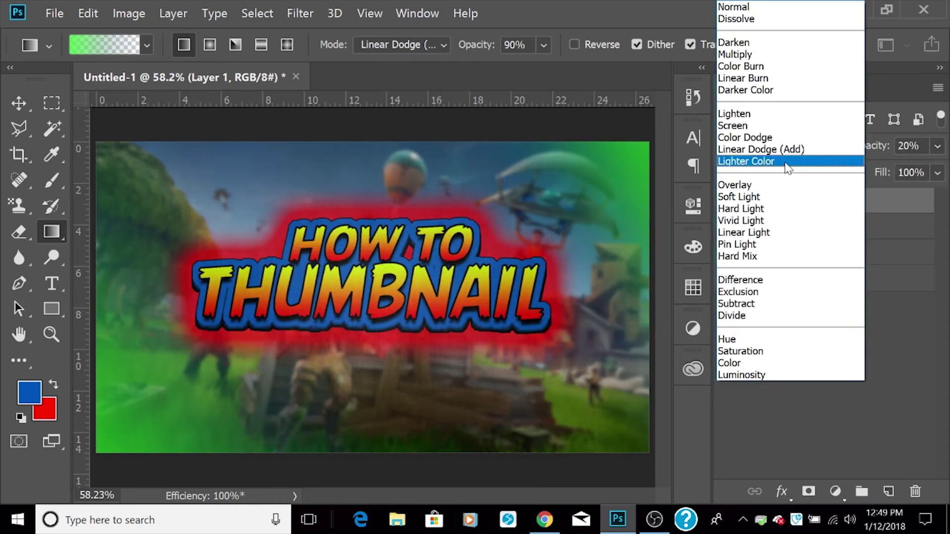
{"action": "left_click", "coordinate": [769, 123]}
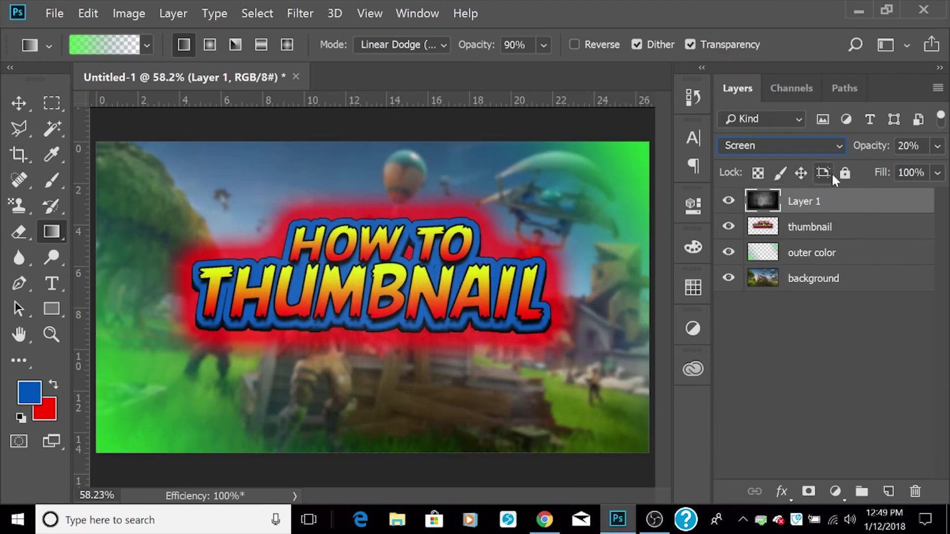
{"action": "left_click", "coordinate": [929, 148]}
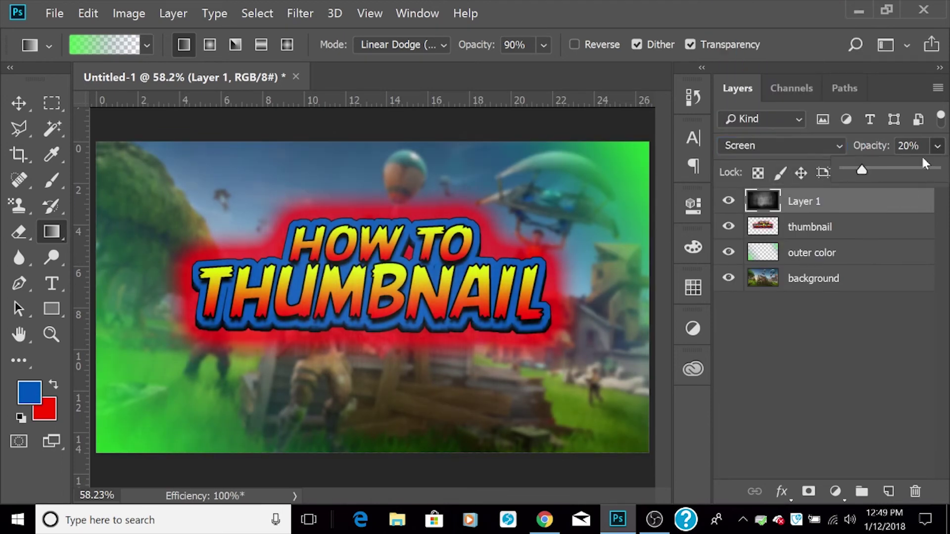
{"action": "left_click_drag", "start_coordinate": [865, 168], "coordinate": [880, 171]}
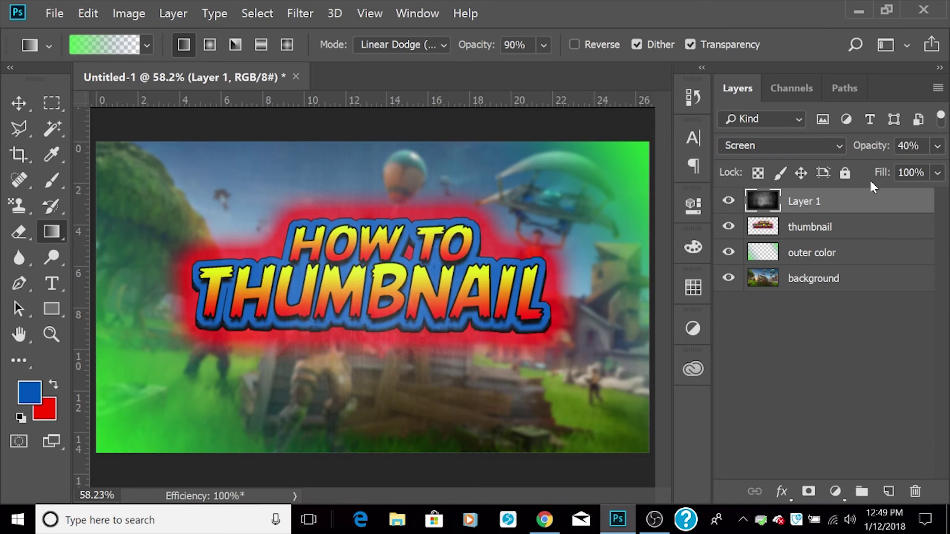
{"action": "left_click", "coordinate": [930, 147]}
{"action": "left_click_drag", "start_coordinate": [877, 174], "coordinate": [866, 173]}
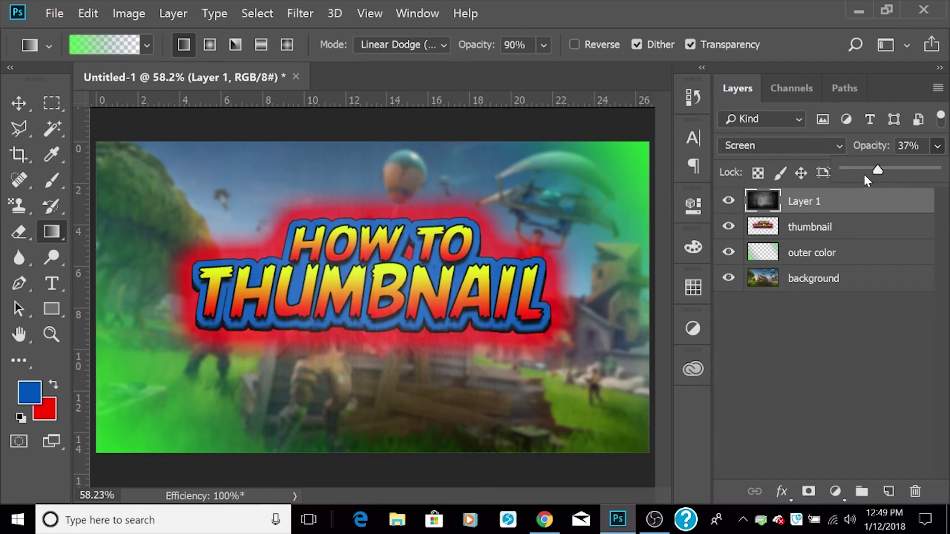
{"action": "mouse_move", "coordinate": [876, 171]}
{"action": "left_mouse_down"}
{"action": "mouse_move", "coordinate": [861, 163]}
{"action": "mouse_move", "coordinate": [866, 173]}
{"action": "left_mouse_up"}
{"action": "left_click", "coordinate": [936, 148]}
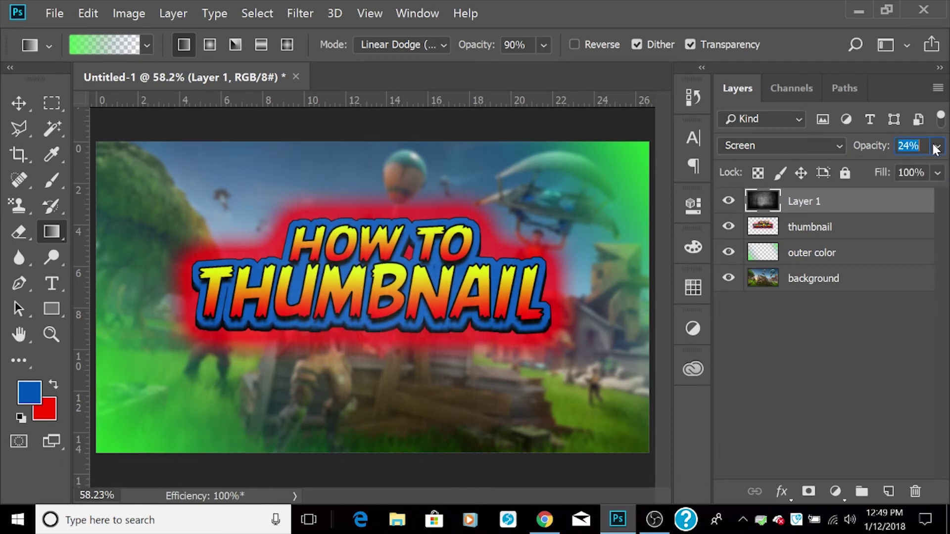
{"action": "left_click", "coordinate": [937, 147]}
{"action": "left_click_drag", "start_coordinate": [870, 168], "coordinate": [874, 170]}
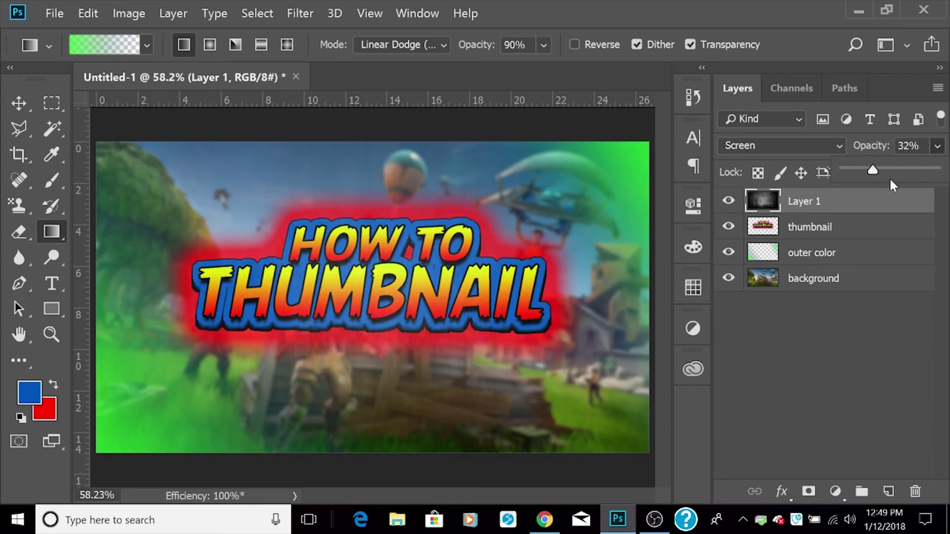
{"action": "left_click", "coordinate": [941, 148]}
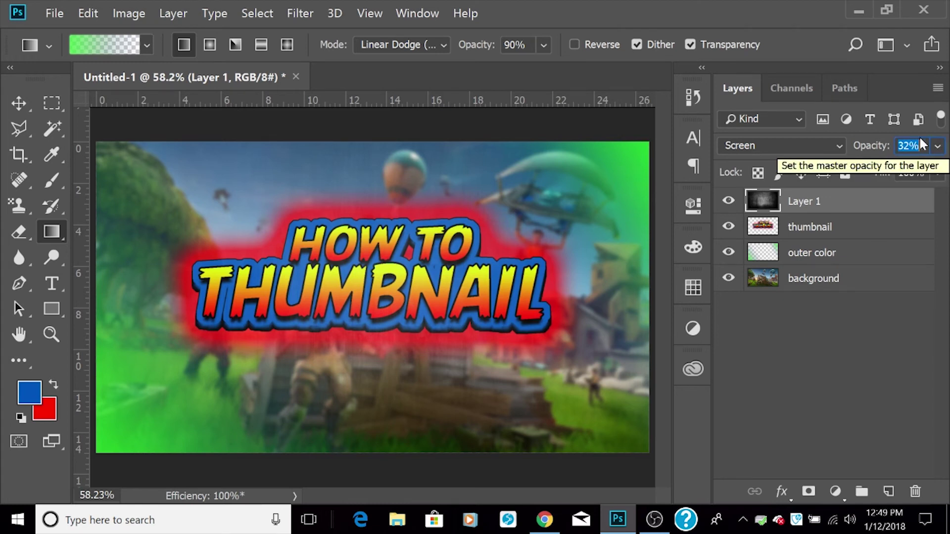
Step: Choose the Lightning 5_11 brush at 2728 px for the Brush tool and deselect all layers
{"action": "left_click", "coordinate": [49, 178]}
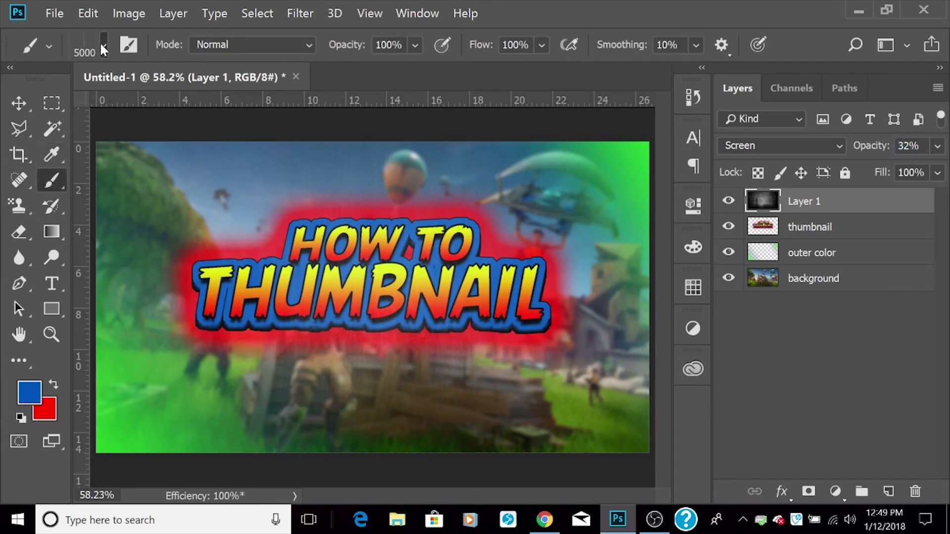
{"action": "left_click", "coordinate": [101, 42]}
{"action": "scroll", "coordinate": [191, 336], "scroll_direction": "down", "scroll_amount": 1}
{"action": "scroll", "coordinate": [191, 337], "scroll_direction": "down", "scroll_amount": 4}
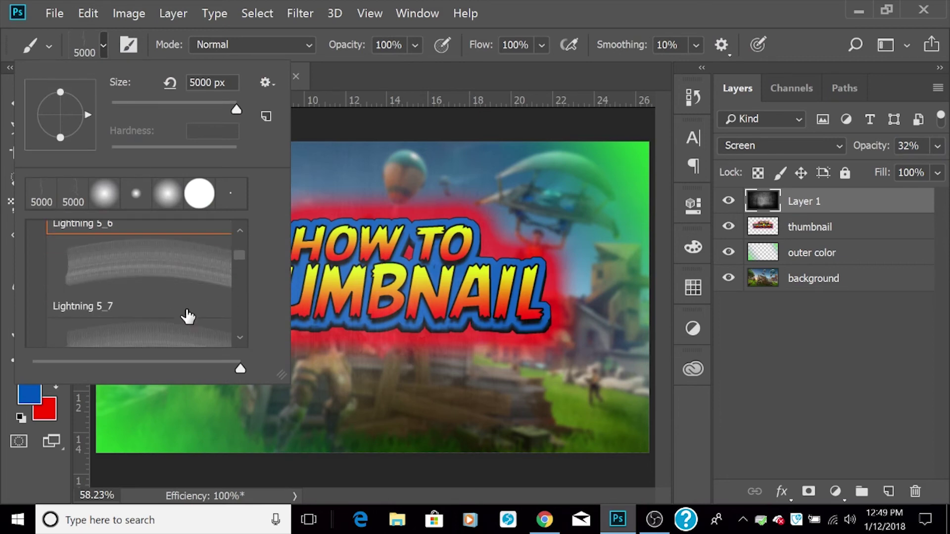
{"action": "scroll", "coordinate": [175, 307], "scroll_direction": "down", "scroll_amount": 1}
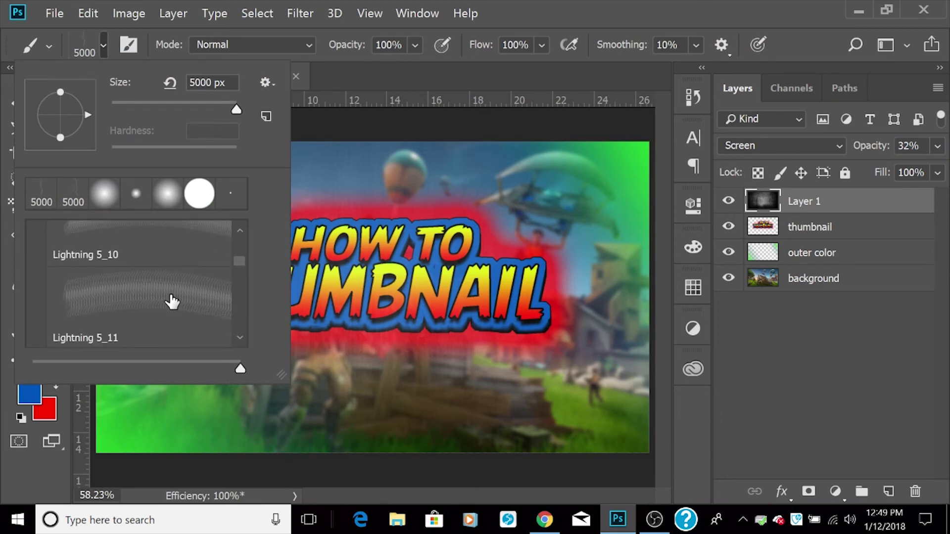
{"action": "left_click", "coordinate": [138, 260]}
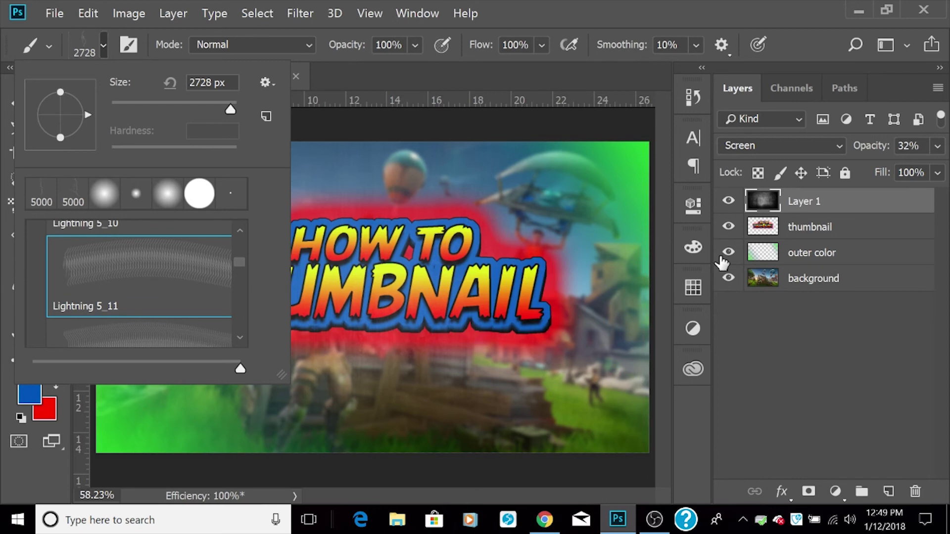
{"action": "left_click", "coordinate": [882, 421]}
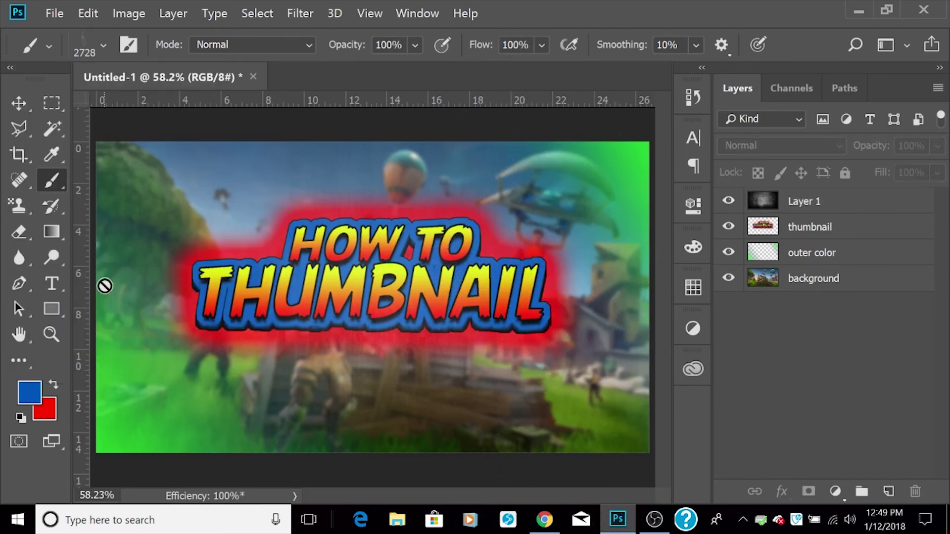
Step: Set the foreground color to a dark purple of hue 304°
{"action": "left_click", "coordinate": [29, 392]}
{"action": "left_click_drag", "start_coordinate": [509, 295], "coordinate": [595, 347]}
{"action": "mouse_move", "coordinate": [654, 285]}
{"action": "left_mouse_down"}
{"action": "mouse_move", "coordinate": [655, 186]}
{"action": "mouse_move", "coordinate": [661, 192]}
{"action": "mouse_move", "coordinate": [617, 176]}
{"action": "mouse_move", "coordinate": [635, 144]}
{"action": "mouse_move", "coordinate": [661, 182]}
{"action": "left_mouse_up"}
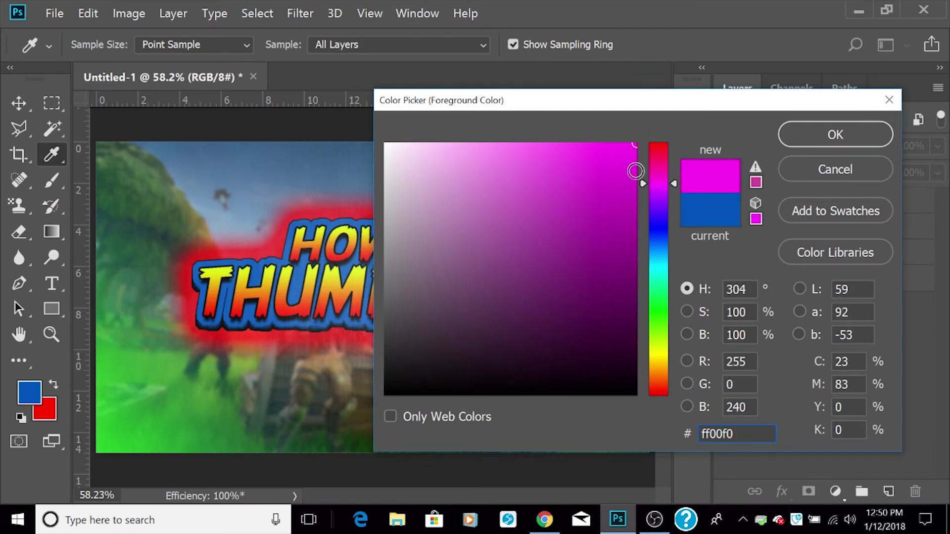
{"action": "left_click", "coordinate": [611, 236]}
{"action": "left_click", "coordinate": [835, 134]}
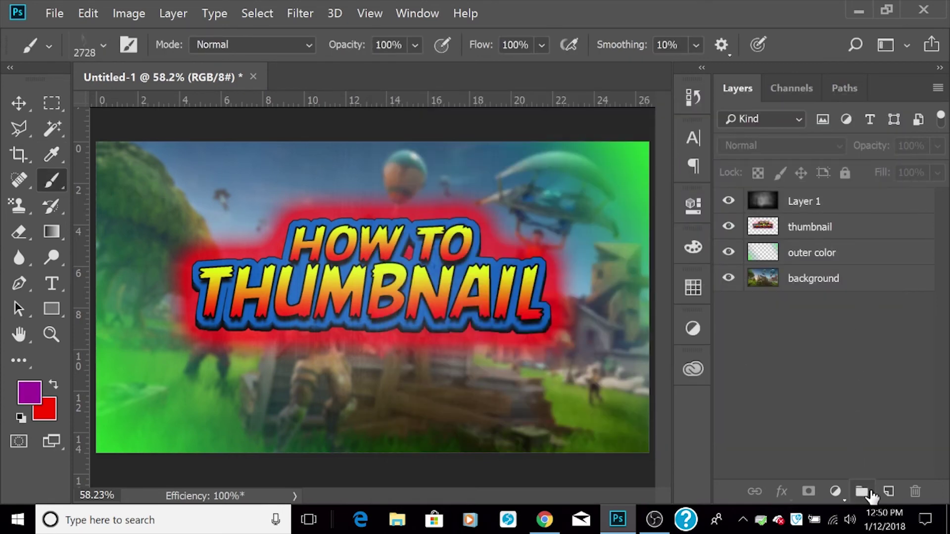
Step: Paint purple lightning bolts across the canvas on a new layer and place it directly below the thumbnail layer
{"action": "left_click", "coordinate": [887, 491]}
{"action": "left_click_drag", "start_coordinate": [793, 197], "coordinate": [808, 250]}
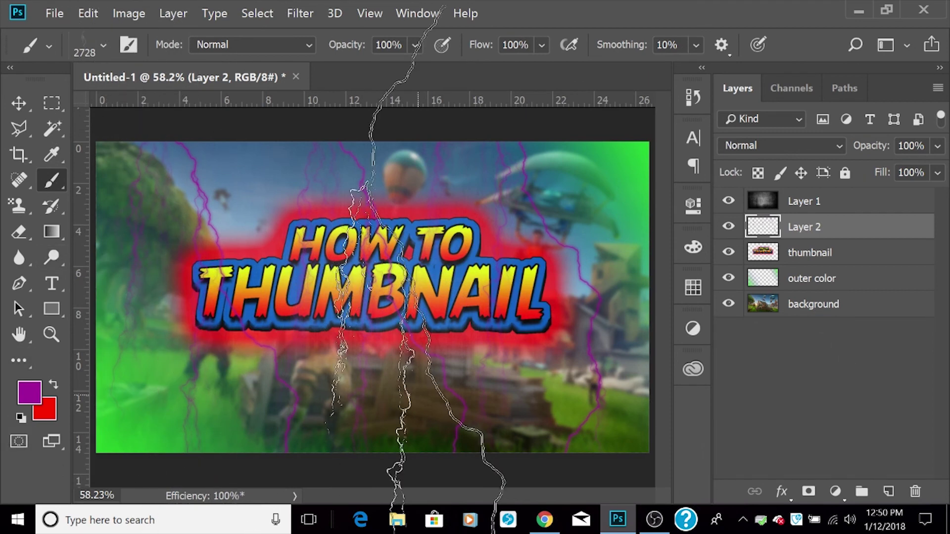
{"action": "left_click_drag", "start_coordinate": [830, 218], "coordinate": [828, 268]}
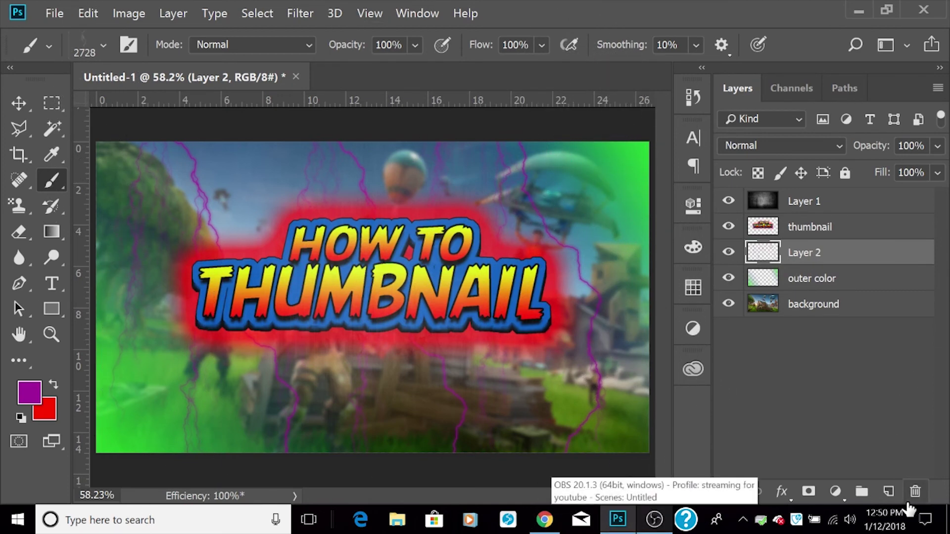
Step: Add an empty layer above the lightning layer and set the foreground color to black (000000) for the Gradient tool
{"action": "left_click", "coordinate": [889, 492]}
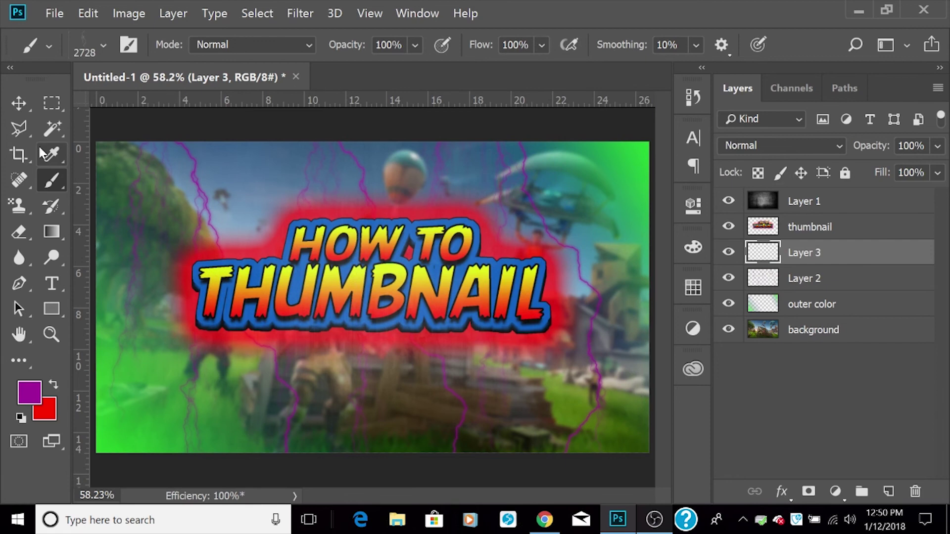
{"action": "left_click", "coordinate": [51, 232]}
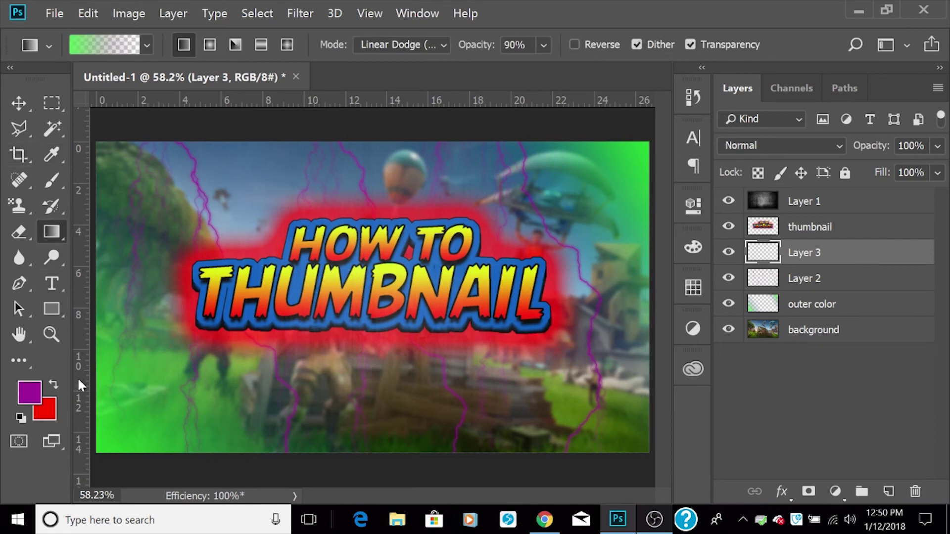
{"action": "left_click", "coordinate": [35, 397]}
{"action": "left_click_drag", "start_coordinate": [464, 284], "coordinate": [378, 466]}
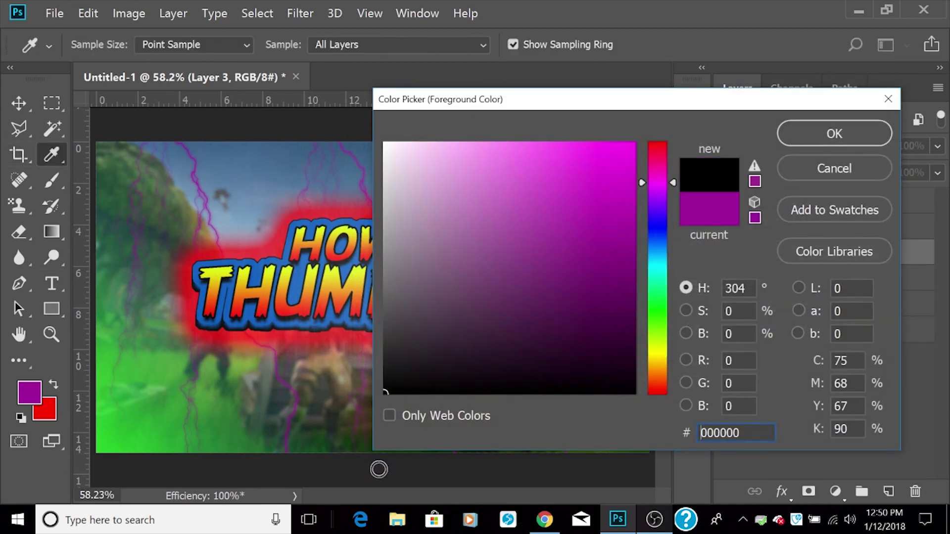
{"action": "left_click", "coordinate": [843, 140]}
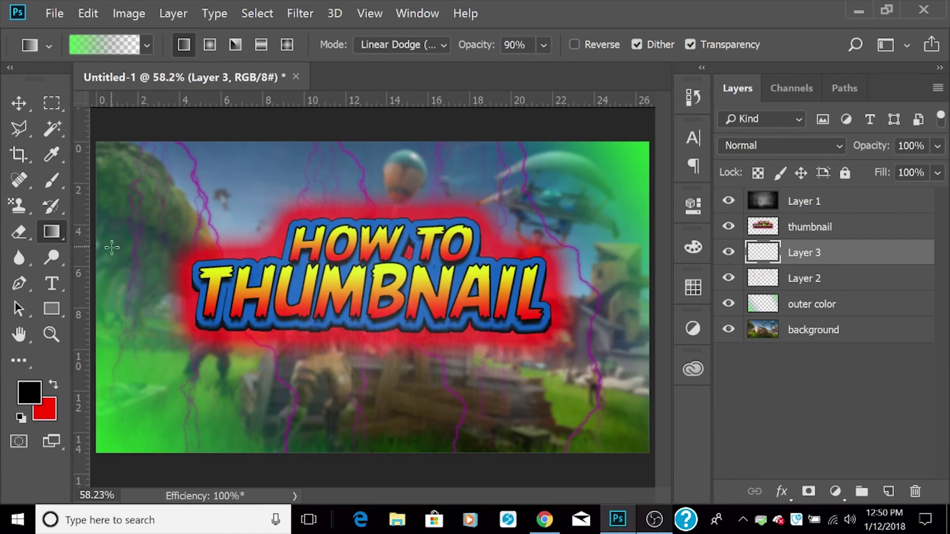
Step: Try the current green gradient across the new layer from the canvas's left edge and undo it
{"action": "left_click_drag", "start_coordinate": [96, 245], "coordinate": [569, 307]}
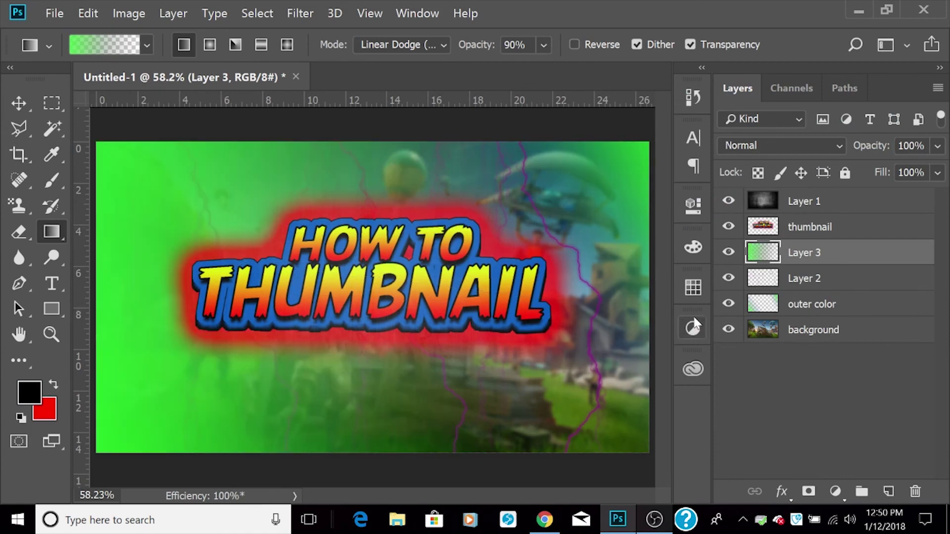
{"action": "key", "text": "ctrl+z"}
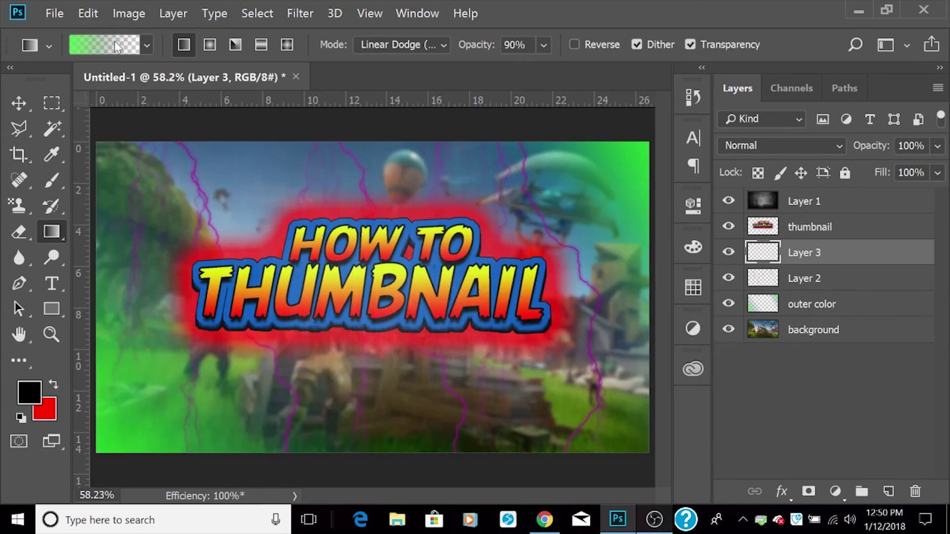
Step: Try to recolor both end stops of the custom green gradient to black (000000) in the Gradient Editor
{"action": "left_click", "coordinate": [146, 52]}
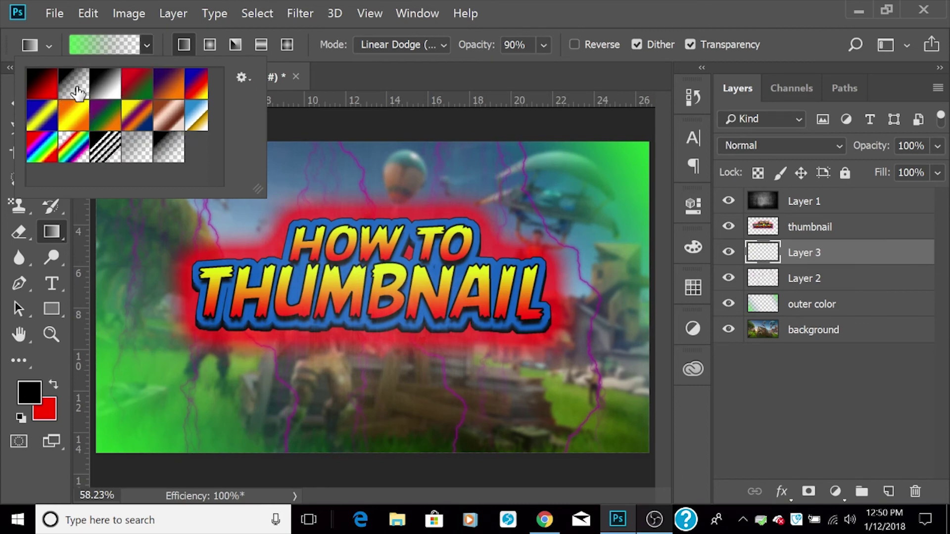
{"action": "left_click", "coordinate": [130, 49]}
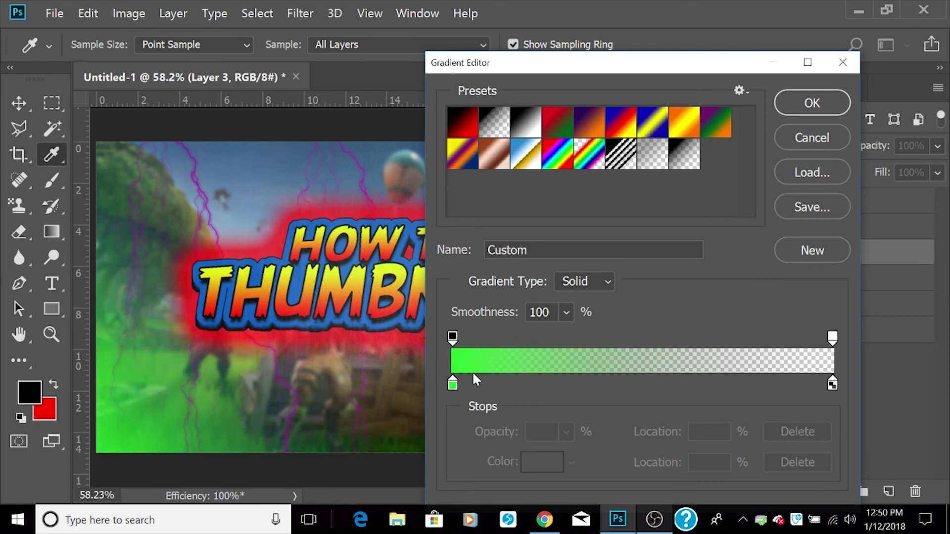
{"action": "left_click", "coordinate": [454, 385]}
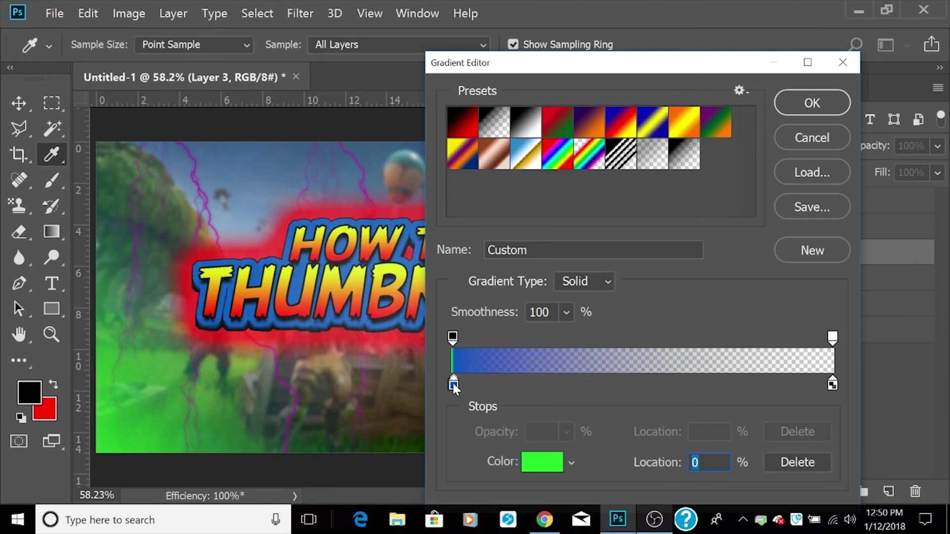
{"action": "double_click", "coordinate": [452, 381]}
{"action": "left_click", "coordinate": [385, 393]}
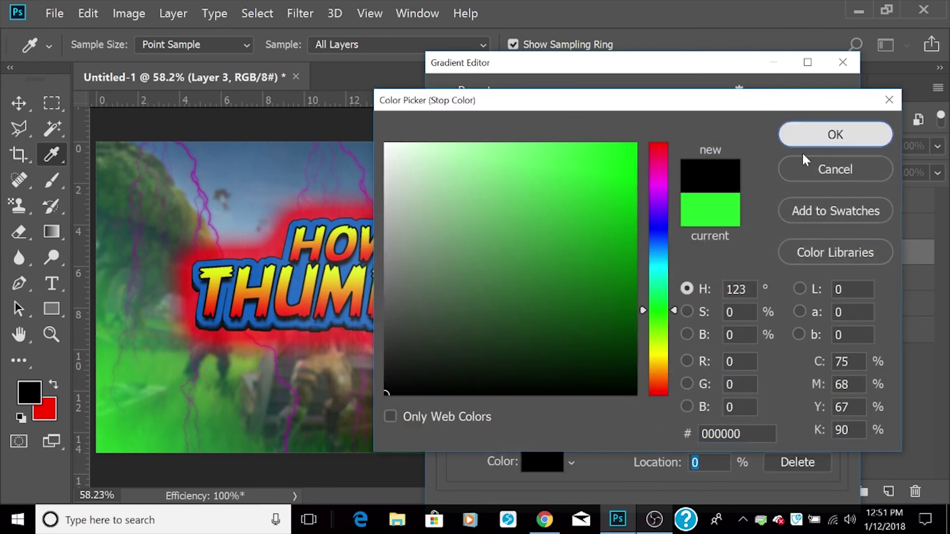
{"action": "left_click", "coordinate": [803, 145]}
{"action": "double_click", "coordinate": [832, 385]}
{"action": "left_click_drag", "start_coordinate": [425, 356], "coordinate": [421, 393]}
{"action": "left_click", "coordinate": [787, 140]}
{"action": "double_click", "coordinate": [454, 387]}
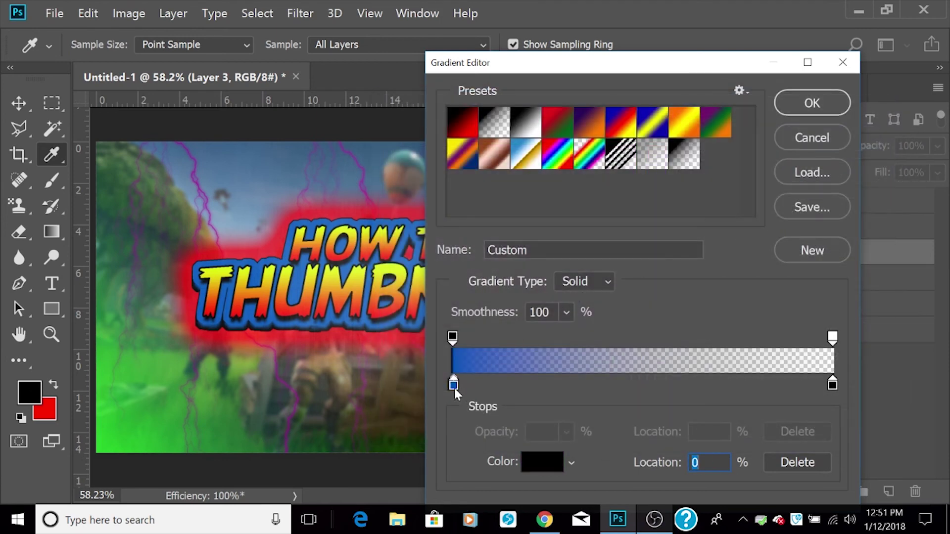
{"action": "left_click_drag", "start_coordinate": [498, 305], "coordinate": [385, 393]}
{"action": "left_click", "coordinate": [830, 136]}
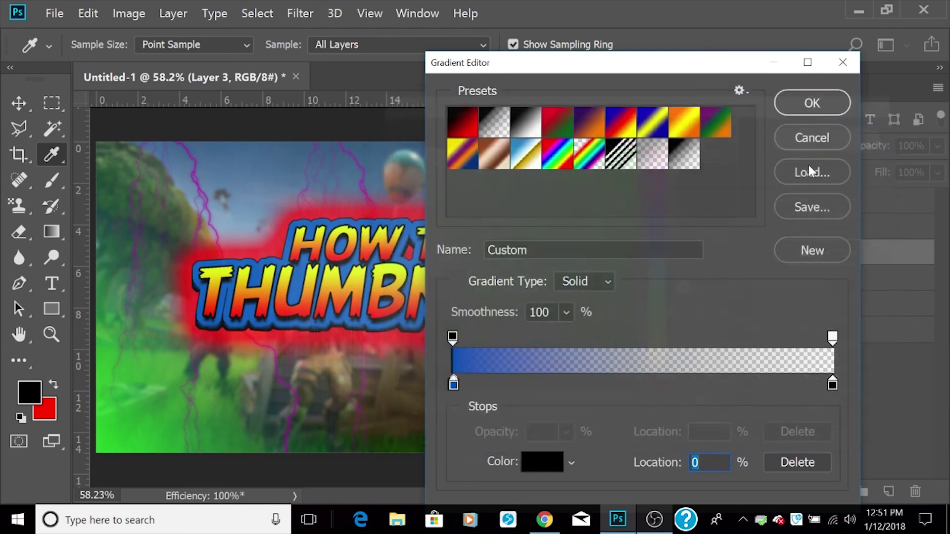
Step: Try to remove the extra color stops from the custom gradient and move the blue stop to location 100%
{"action": "left_click_drag", "start_coordinate": [455, 390], "coordinate": [696, 430]}
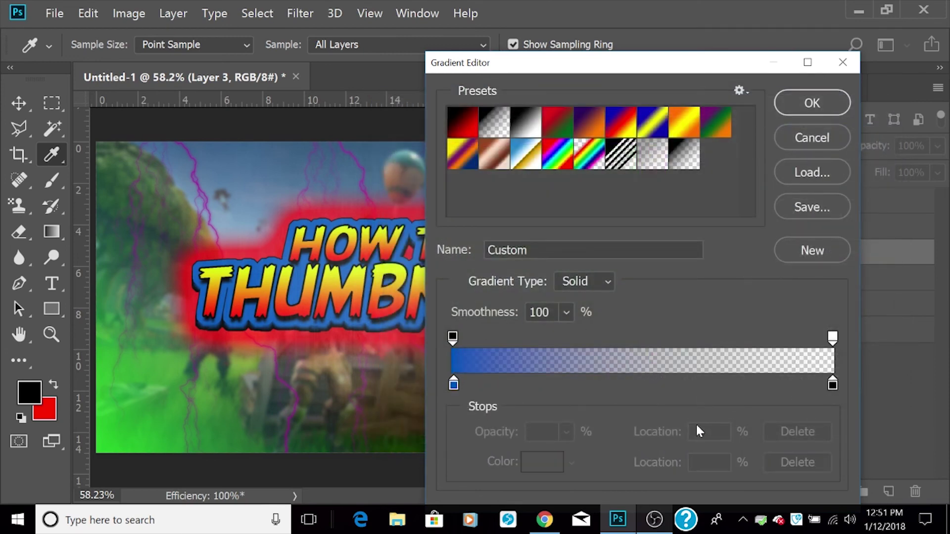
{"action": "left_click_drag", "start_coordinate": [833, 385], "coordinate": [552, 313]}
{"action": "left_click_drag", "start_coordinate": [466, 382], "coordinate": [841, 385]}
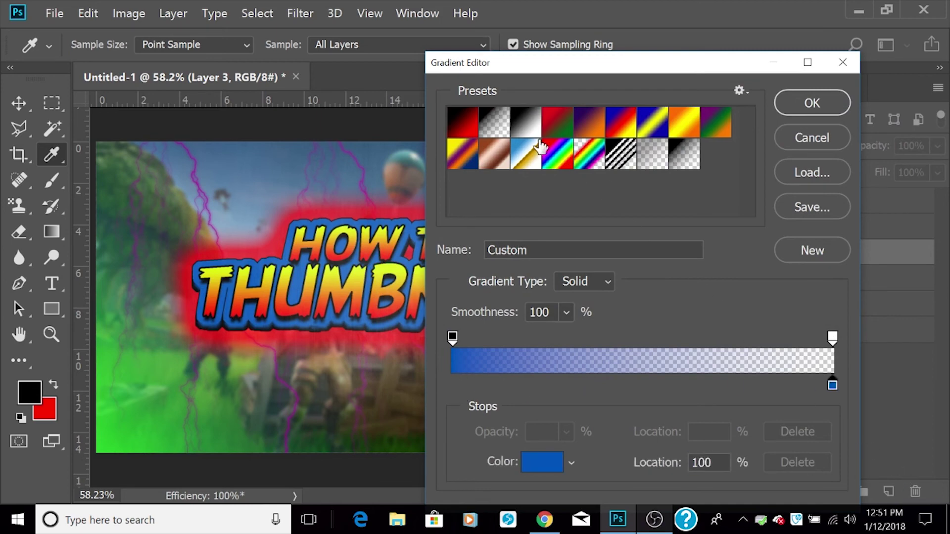
Step: Make the custom gradient black to transparent: set the color stop at location 100% to black (000000) and remove the start color stop
{"action": "left_click", "coordinate": [493, 128]}
{"action": "double_click", "coordinate": [829, 386]}
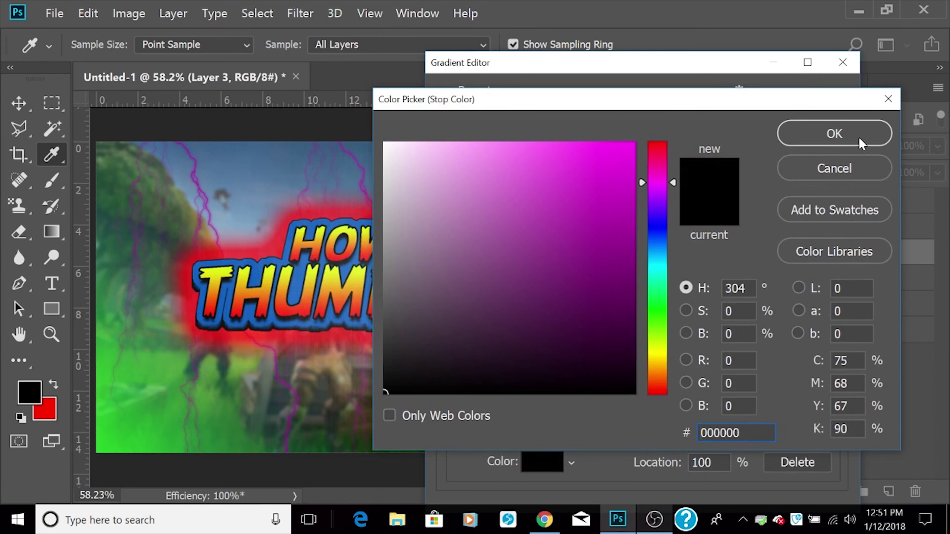
{"action": "left_click", "coordinate": [858, 139]}
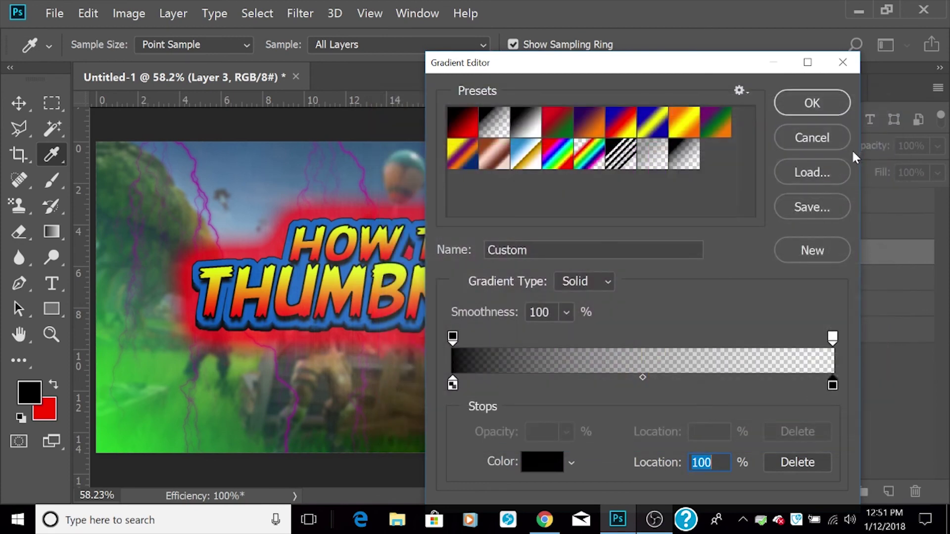
{"action": "double_click", "coordinate": [453, 385]}
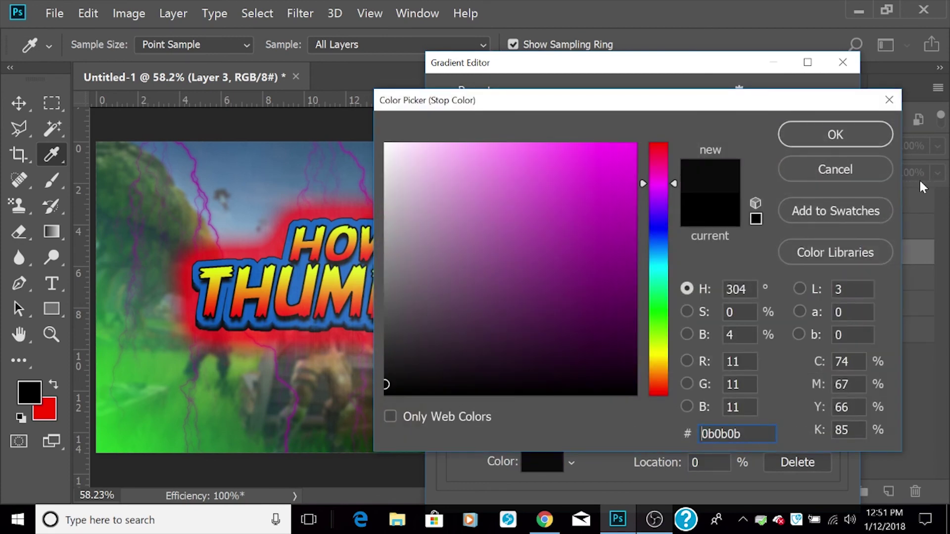
{"action": "left_click", "coordinate": [817, 138]}
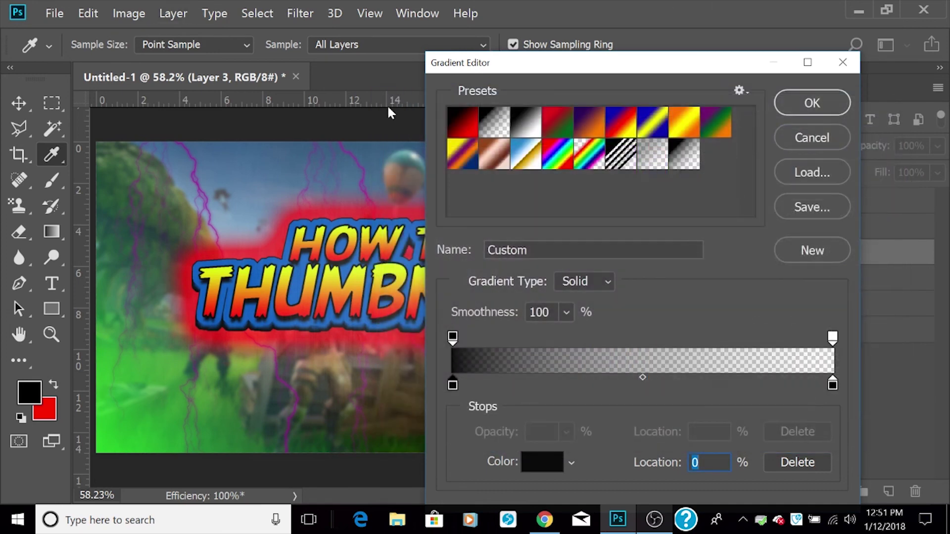
{"action": "left_click_drag", "start_coordinate": [452, 385], "coordinate": [430, 418]}
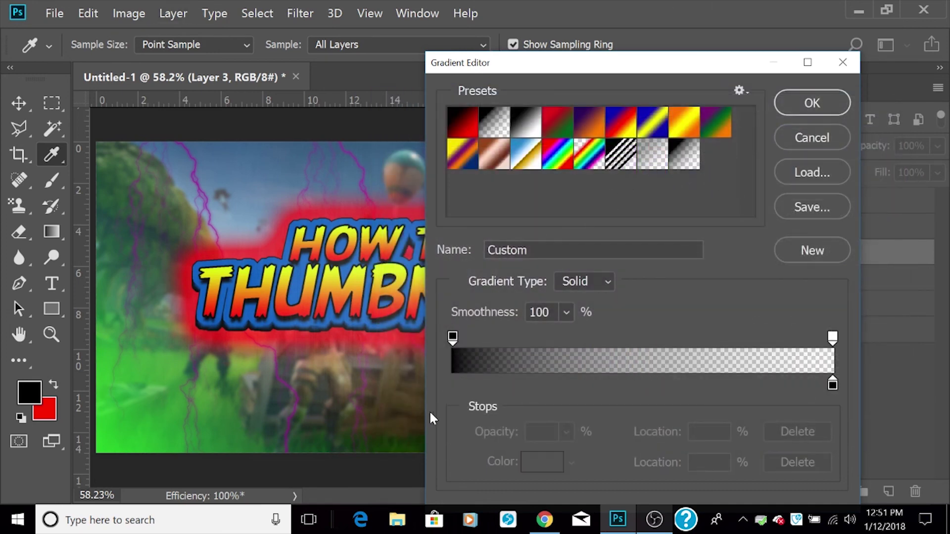
{"action": "left_click", "coordinate": [811, 103]}
Step: Fill Layer 3 with black by laying repeated linear gradients from different sides until the whole canvas is covered
{"action": "left_click_drag", "start_coordinate": [616, 177], "coordinate": [362, 306]}
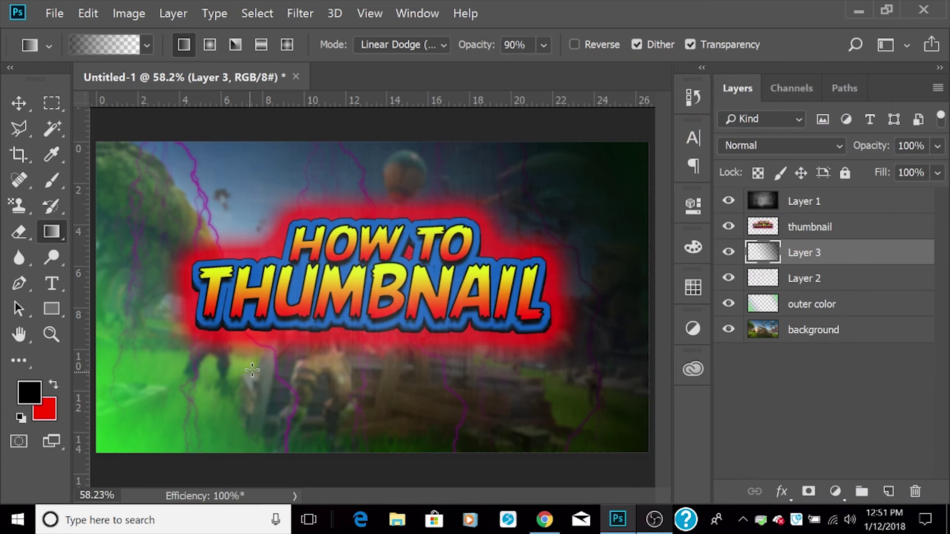
{"action": "left_click_drag", "start_coordinate": [448, 234], "coordinate": [75, 361]}
{"action": "left_click_drag", "start_coordinate": [550, 309], "coordinate": [92, 312]}
{"action": "left_click_drag", "start_coordinate": [125, 257], "coordinate": [525, 271]}
{"action": "left_click_drag", "start_coordinate": [355, 346], "coordinate": [93, 323]}
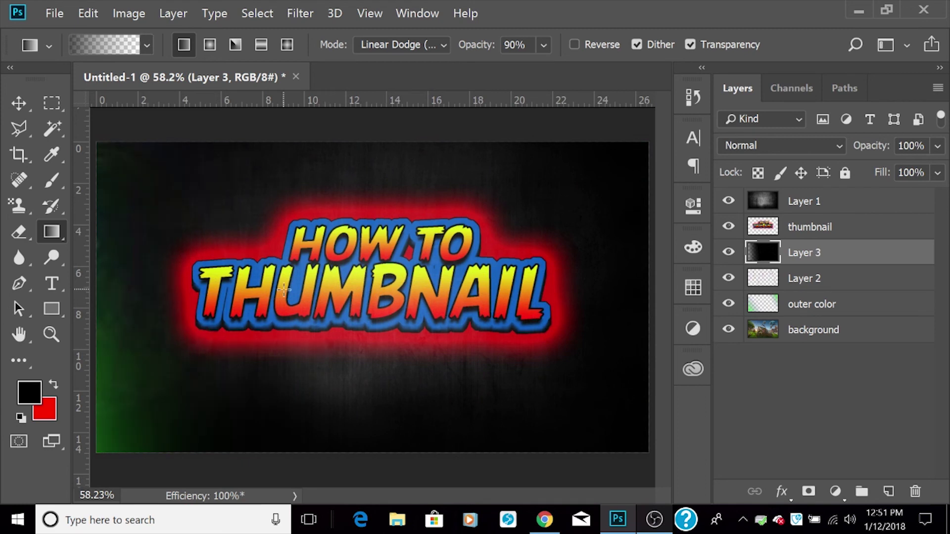
{"action": "left_click_drag", "start_coordinate": [254, 267], "coordinate": [91, 275]}
{"action": "left_click_drag", "start_coordinate": [473, 204], "coordinate": [145, 212]}
{"action": "left_click_drag", "start_coordinate": [228, 400], "coordinate": [125, 477]}
{"action": "left_click_drag", "start_coordinate": [544, 220], "coordinate": [137, 214]}
{"action": "left_click_drag", "start_coordinate": [257, 198], "coordinate": [652, 218]}
{"action": "left_click_drag", "start_coordinate": [477, 229], "coordinate": [861, 284]}
Step: Set Layer 3's fill opacity to 0% in its Blending Options and uncover the canvas behind the dialog
{"action": "right_click", "coordinate": [835, 255]}
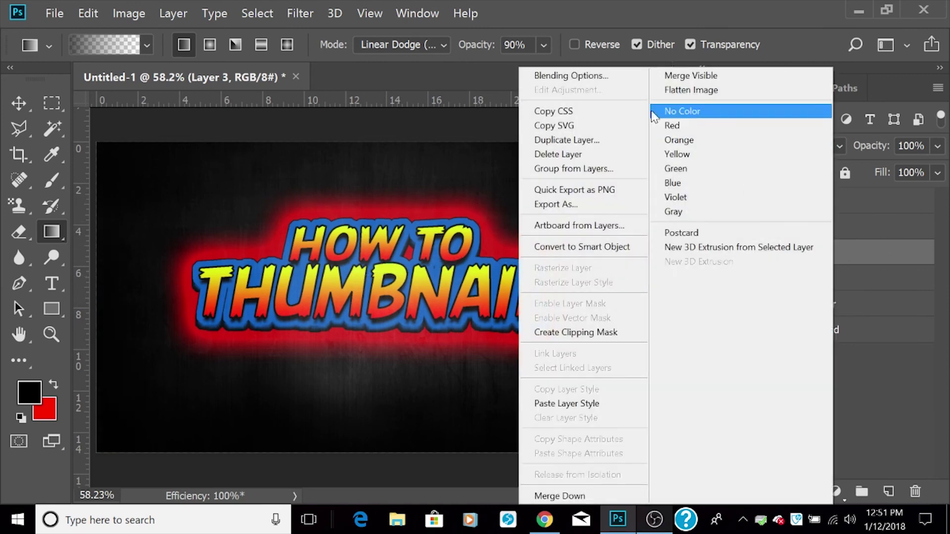
{"action": "left_click", "coordinate": [601, 75]}
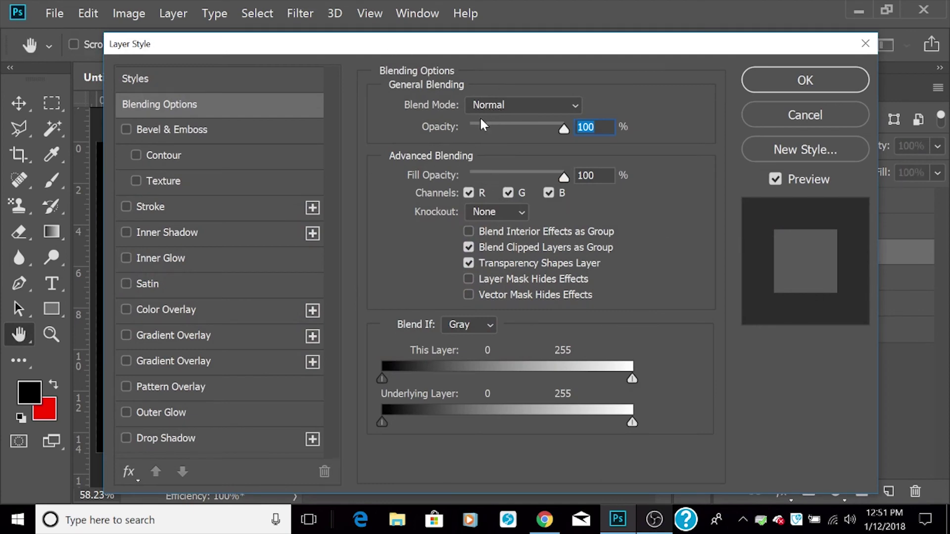
{"action": "left_click_drag", "start_coordinate": [568, 176], "coordinate": [414, 199]}
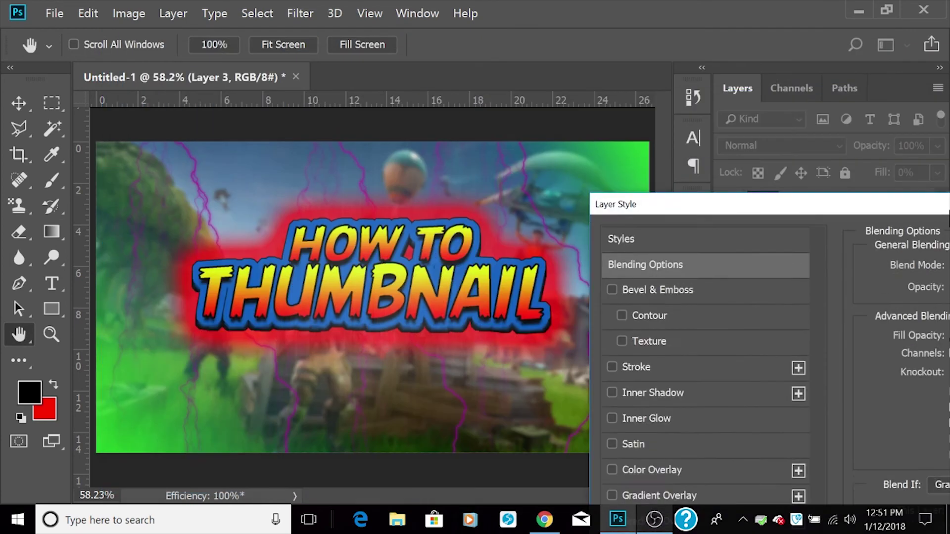
{"action": "left_click_drag", "start_coordinate": [465, 49], "coordinate": [902, 33]}
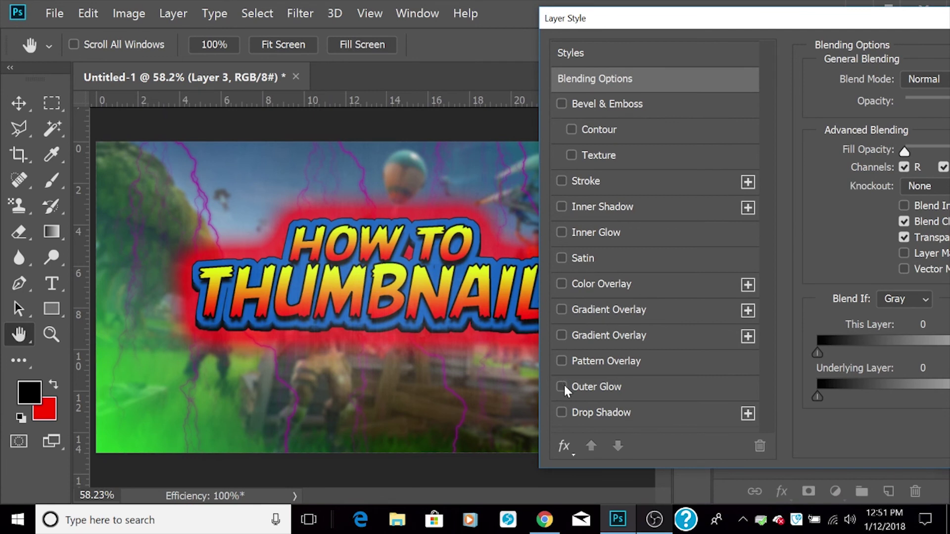
Step: Enable Color Overlay, Inner Glow and Drop Shadow on Layer 3, and try an Outer Glow before turning it off
{"action": "left_click", "coordinate": [598, 287]}
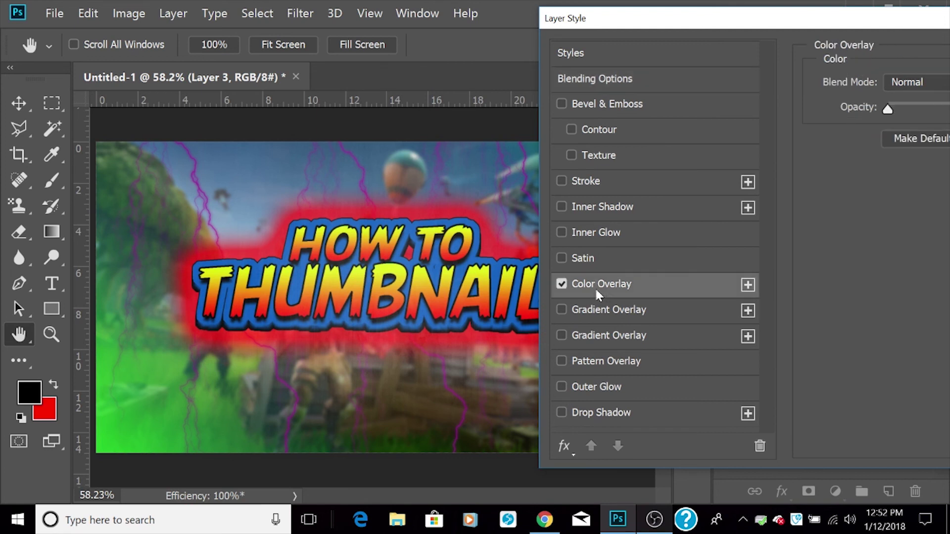
{"action": "left_click", "coordinate": [591, 233]}
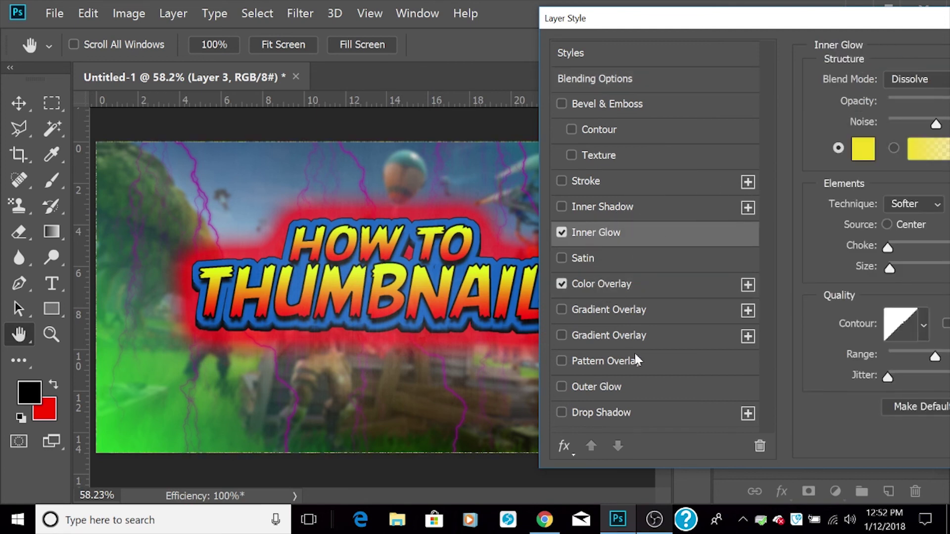
{"action": "left_click", "coordinate": [645, 410]}
{"action": "left_click", "coordinate": [658, 386]}
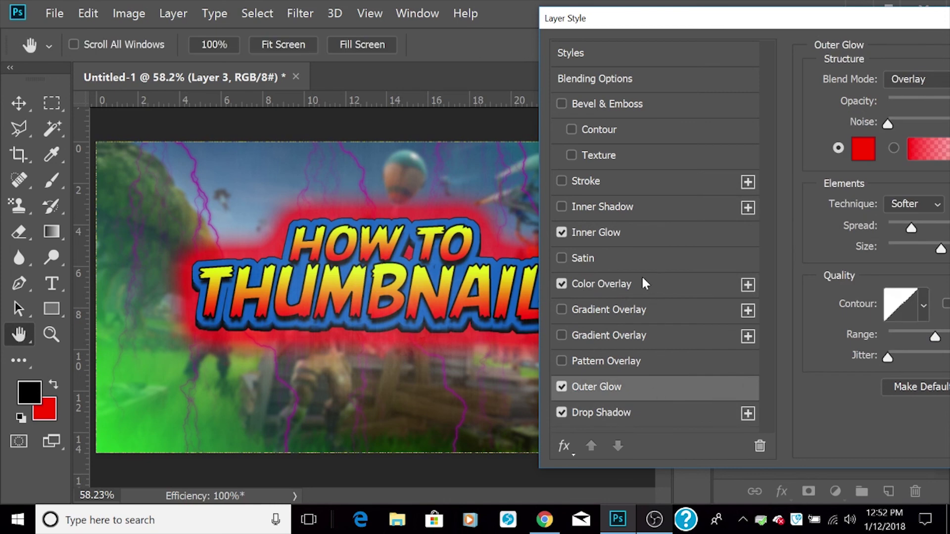
{"action": "left_click_drag", "start_coordinate": [747, 27], "coordinate": [622, 41]}
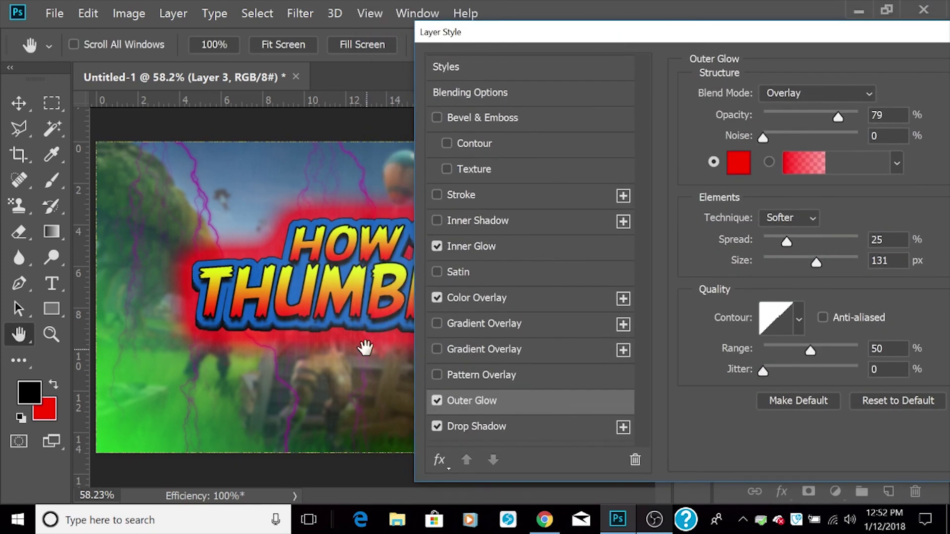
{"action": "left_click", "coordinate": [435, 401]}
Step: Set Layer 3's Drop Shadow distance to 25 px and size to 51 px
{"action": "left_click", "coordinate": [459, 425]}
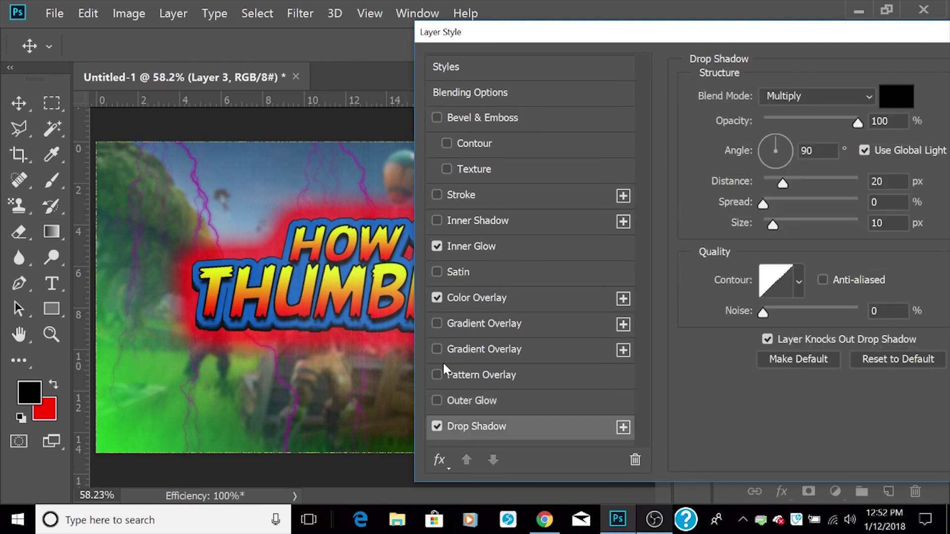
{"action": "left_click_drag", "start_coordinate": [779, 189], "coordinate": [789, 189]}
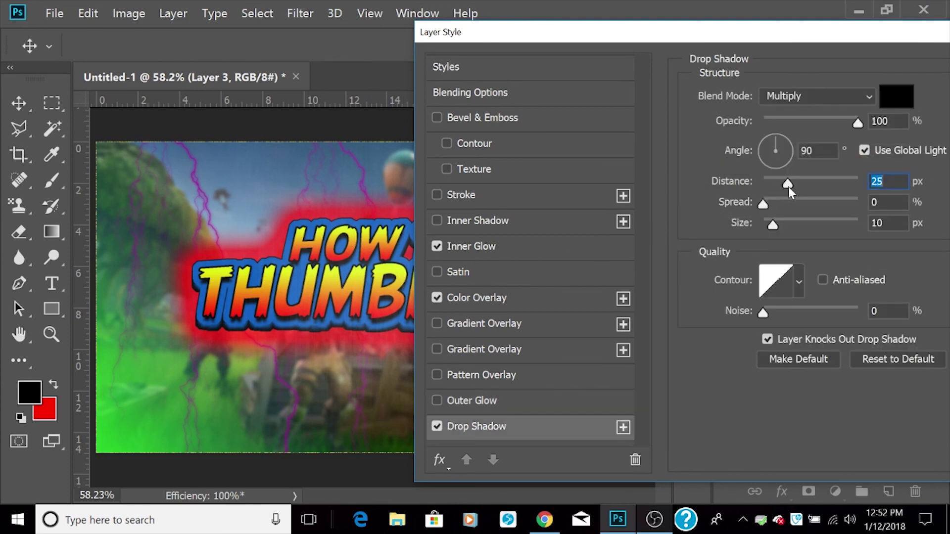
{"action": "left_click_drag", "start_coordinate": [779, 225], "coordinate": [793, 225]}
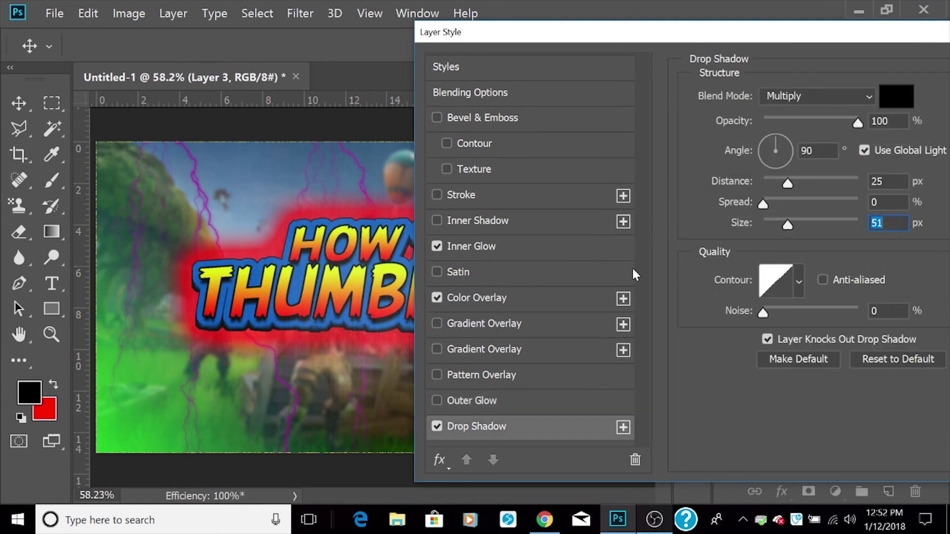
Step: Try a black (000000) Color Overlay on Layer 3 and turn the overlay off
{"action": "left_click", "coordinate": [468, 299]}
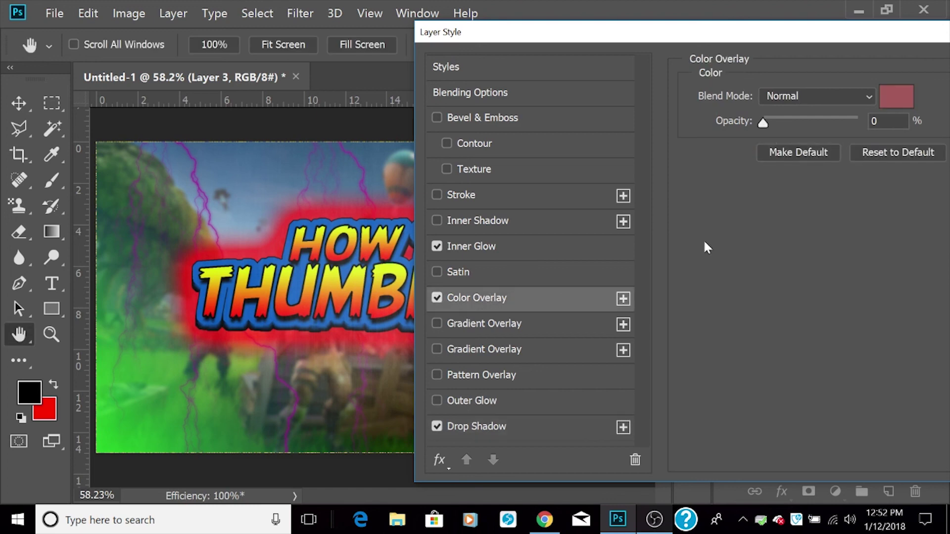
{"action": "left_click", "coordinate": [869, 96]}
{"action": "left_click", "coordinate": [882, 96]}
{"action": "left_click", "coordinate": [895, 96]}
{"action": "left_click_drag", "start_coordinate": [474, 321], "coordinate": [386, 395]}
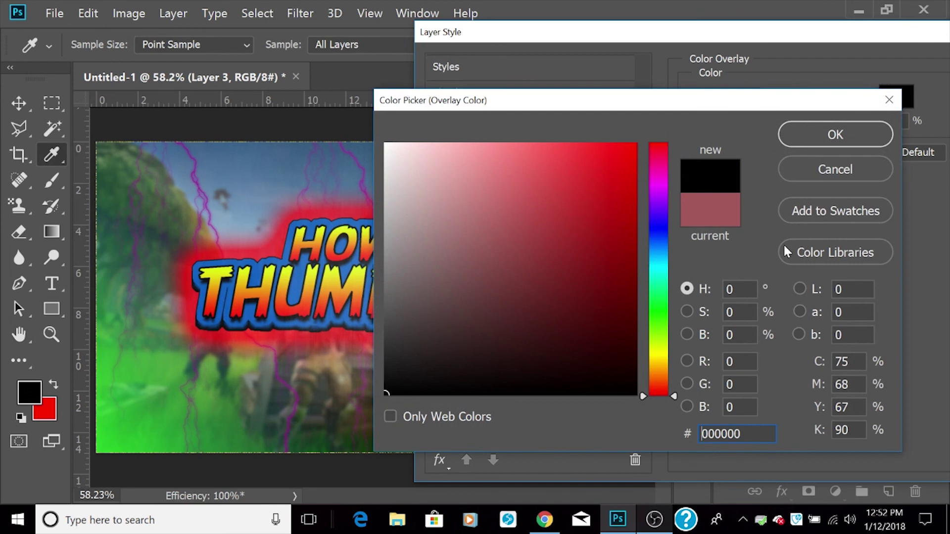
{"action": "left_click", "coordinate": [856, 134]}
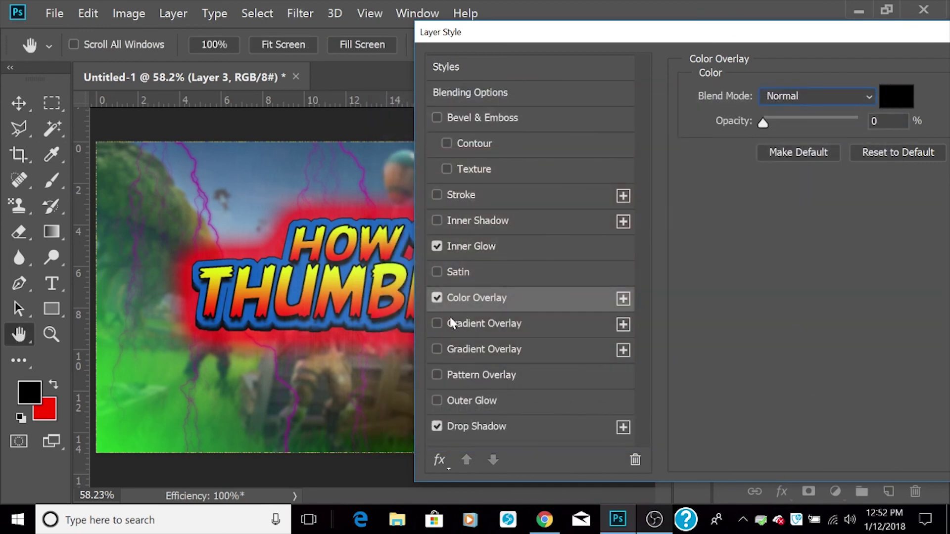
{"action": "left_click", "coordinate": [435, 298]}
Step: Turn off Layer 3's Inner Glow, try an Inner Shadow and disable it, and apply the layer style with only Drop Shadow
{"action": "left_click", "coordinate": [450, 250]}
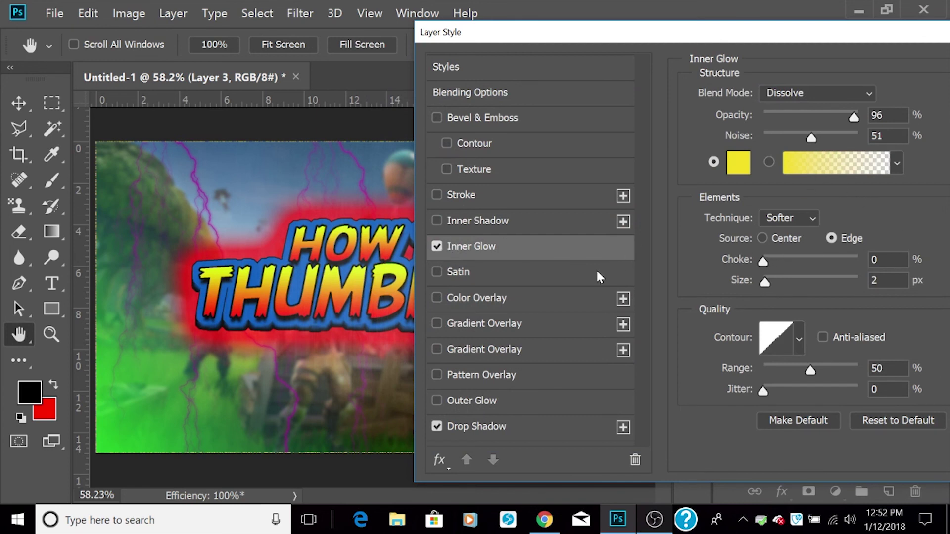
{"action": "left_click", "coordinate": [518, 227]}
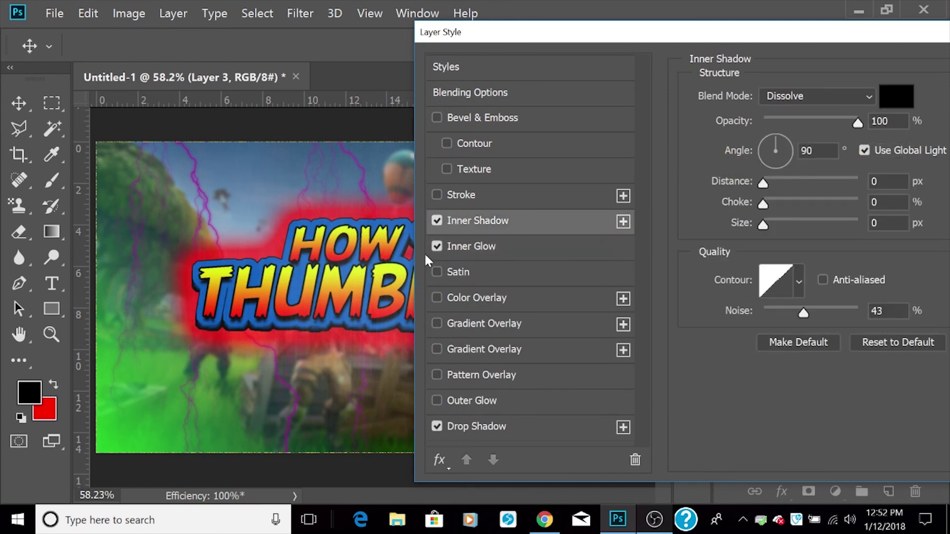
{"action": "left_click", "coordinate": [435, 247]}
{"action": "mouse_move", "coordinate": [766, 179]}
{"action": "left_mouse_down"}
{"action": "mouse_move", "coordinate": [788, 188]}
{"action": "mouse_move", "coordinate": [749, 181]}
{"action": "left_mouse_up"}
{"action": "left_click", "coordinate": [436, 220]}
{"action": "left_click_drag", "start_coordinate": [665, 32], "coordinate": [439, 37]}
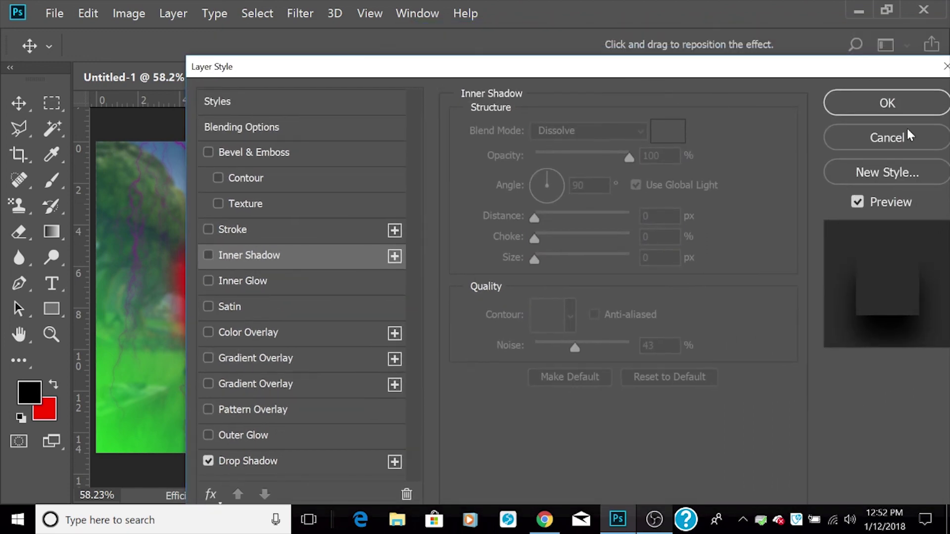
{"action": "left_click", "coordinate": [896, 110]}
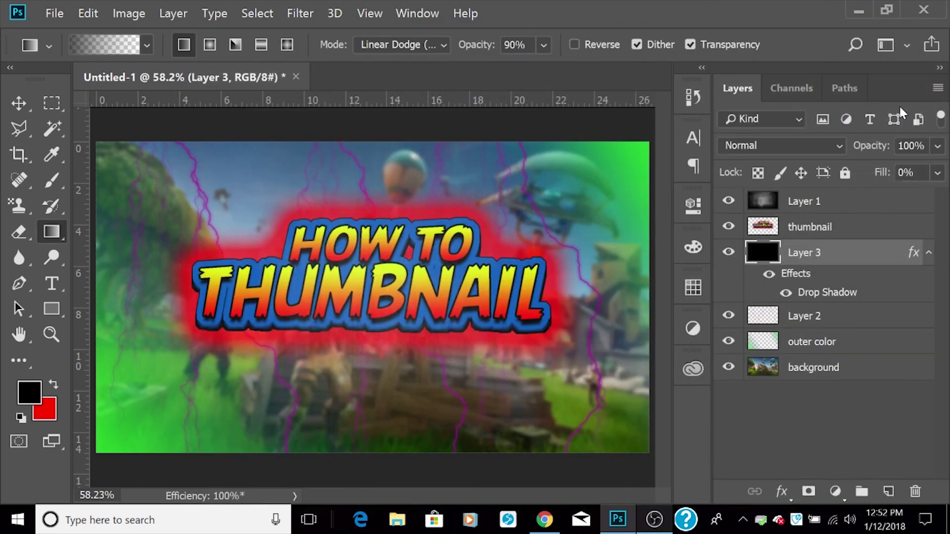
Step: Shrink Layer 3 from all four sides to about 96% width and 93% height, insetting its shadow frame from the canvas edges
{"action": "key", "text": "ctrl+t"}
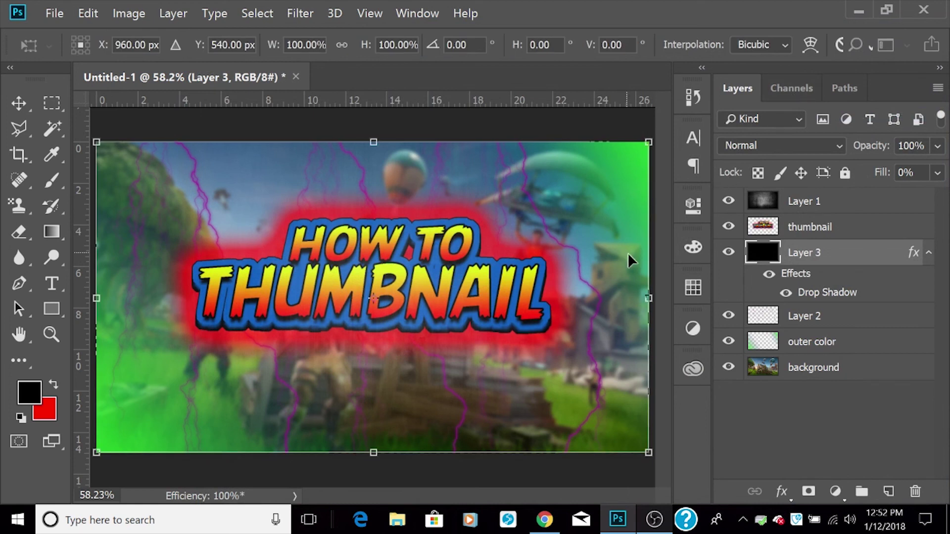
{"action": "left_click_drag", "start_coordinate": [647, 297], "coordinate": [637, 297]}
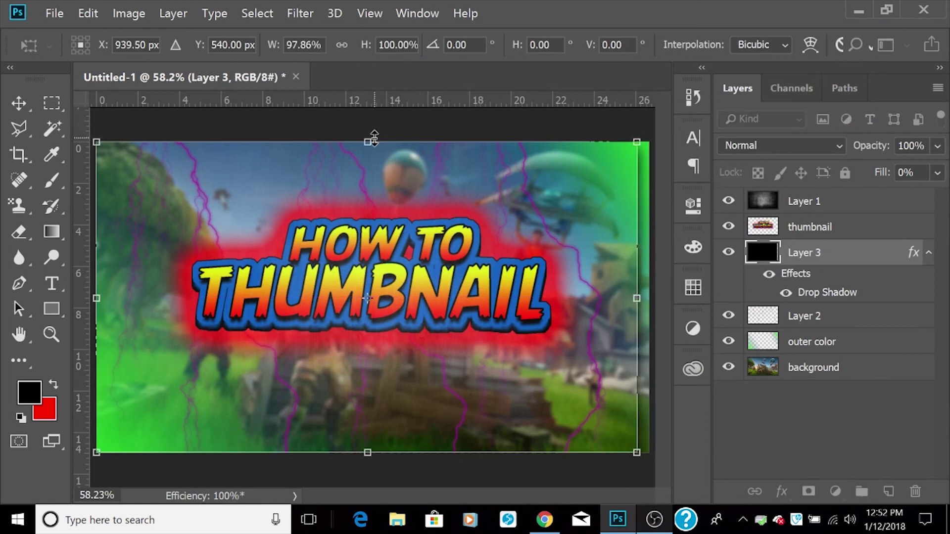
{"action": "mouse_move", "coordinate": [374, 140]}
{"action": "left_mouse_down"}
{"action": "mouse_move", "coordinate": [372, 152]}
{"action": "mouse_move", "coordinate": [352, 159]}
{"action": "mouse_move", "coordinate": [368, 152]}
{"action": "left_mouse_up"}
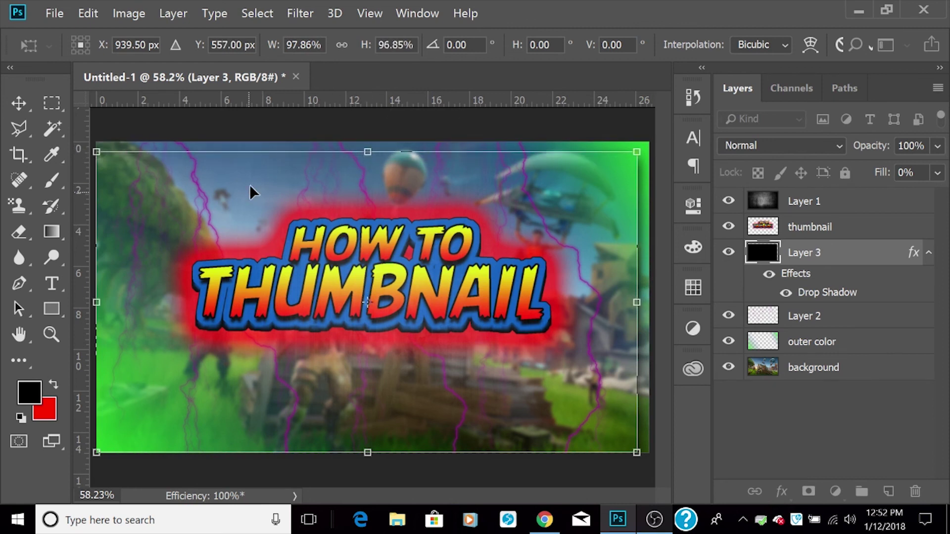
{"action": "mouse_move", "coordinate": [97, 302]}
{"action": "left_mouse_down"}
{"action": "mouse_move", "coordinate": [117, 305]}
{"action": "mouse_move", "coordinate": [106, 304]}
{"action": "left_mouse_up"}
{"action": "left_click_drag", "start_coordinate": [374, 453], "coordinate": [374, 442]}
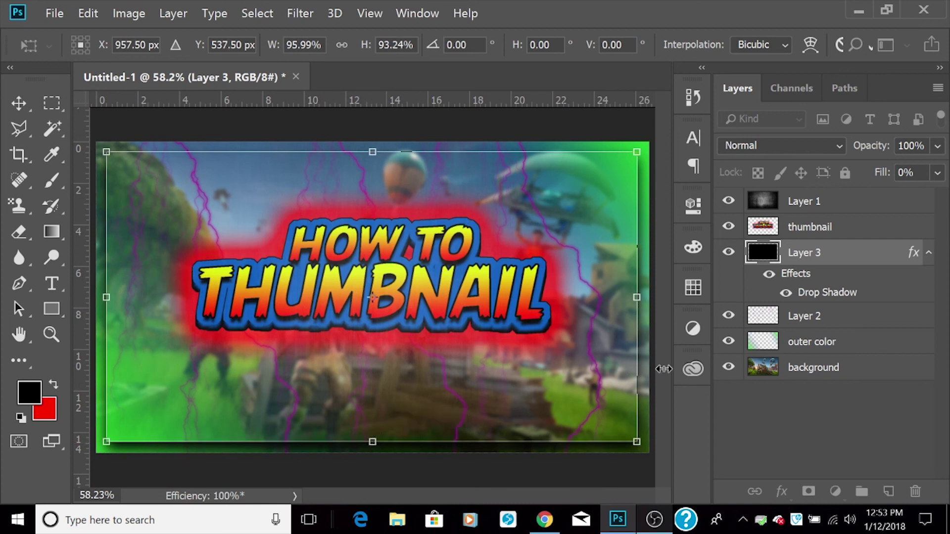
{"action": "key", "text": "Return"}
{"action": "key", "text": "g"}
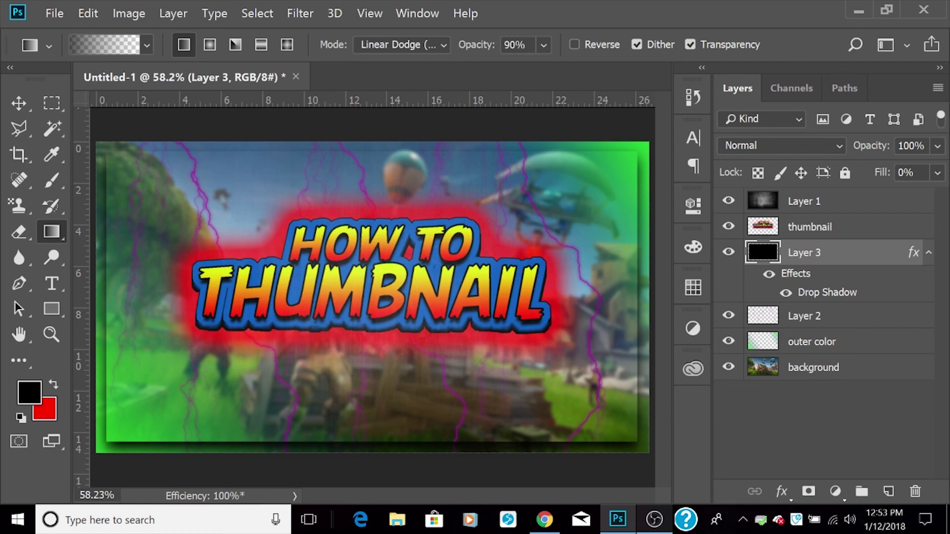
{"action": "left_click", "coordinate": [654, 522]}
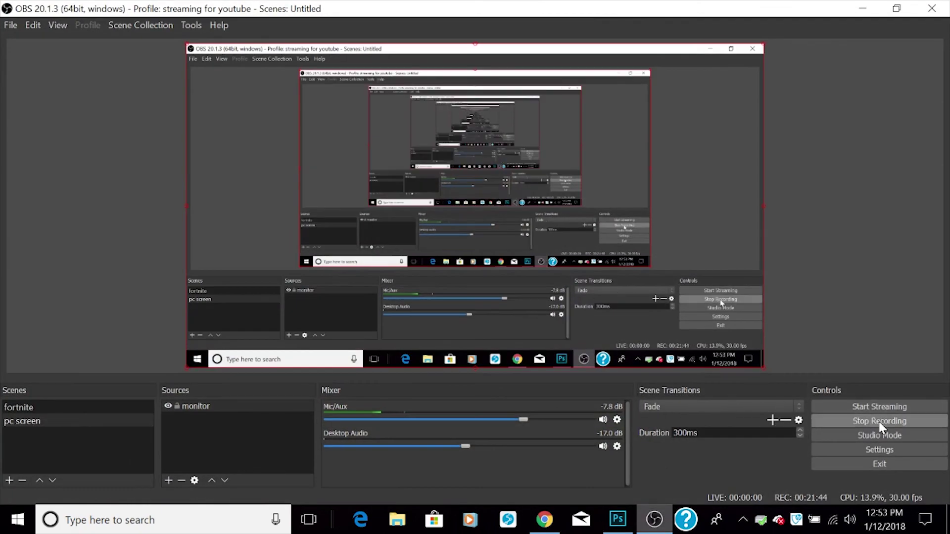